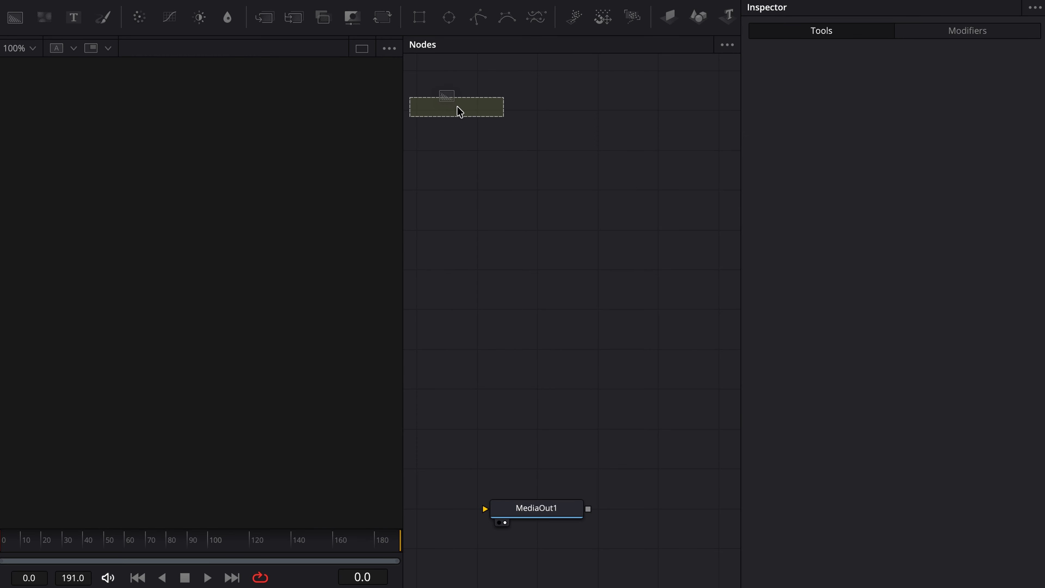
Step: Add a Background node, connect it to MediaOut1 and set its colour type to Four Corner
left_click(531, 97)
left_click_drag(582, 95, 531, 508)
left_click(905, 162)
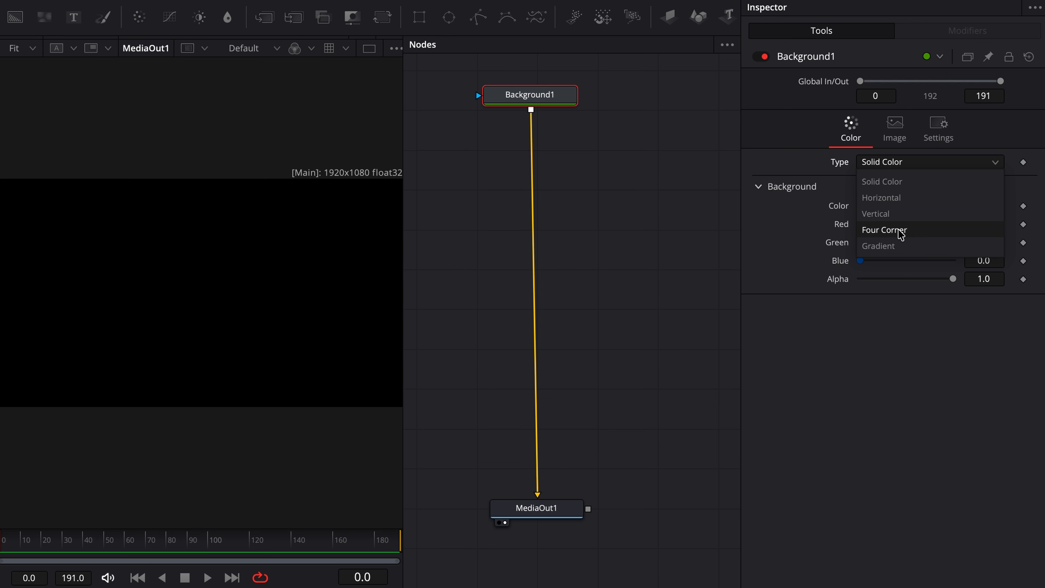
left_click(891, 230)
Step: Set Background1's bottom-right corner colour to a dark navy blue of about red 0.075, green 0.157, blue 0.290
left_click(883, 204)
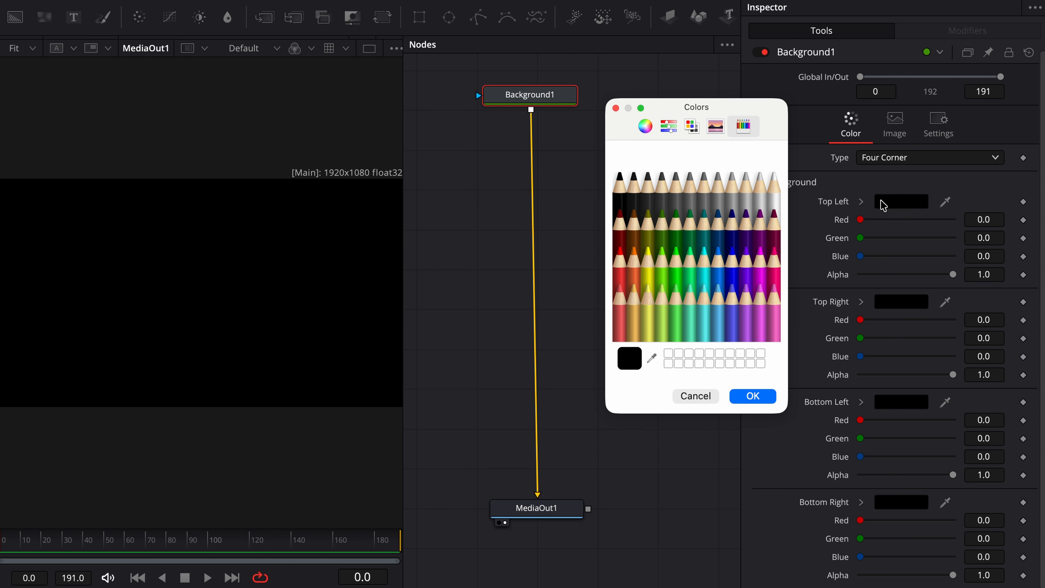
left_click(731, 275)
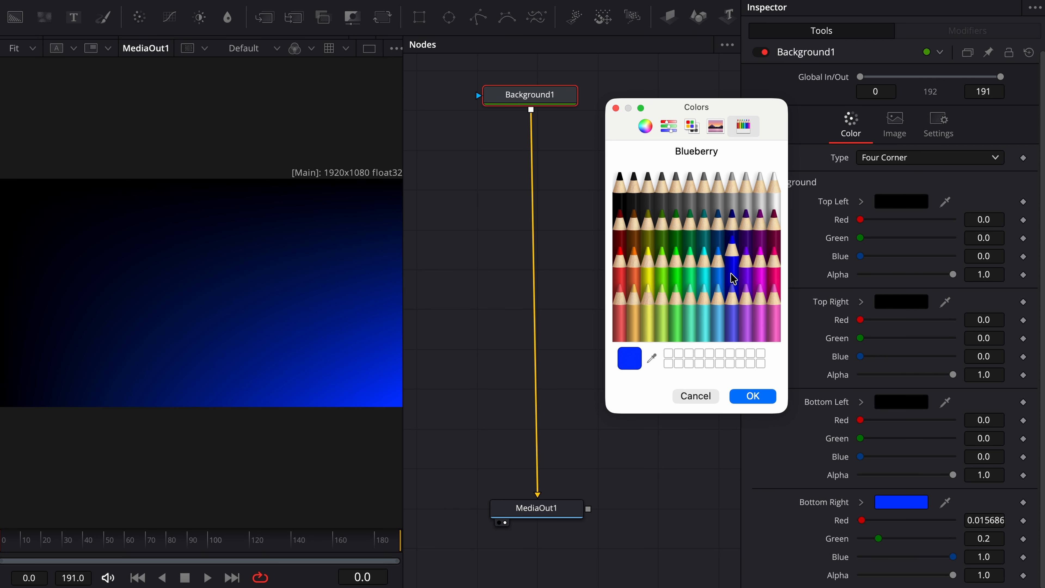
left_click(736, 232)
left_click(646, 128)
left_click_drag(685, 312, 717, 311)
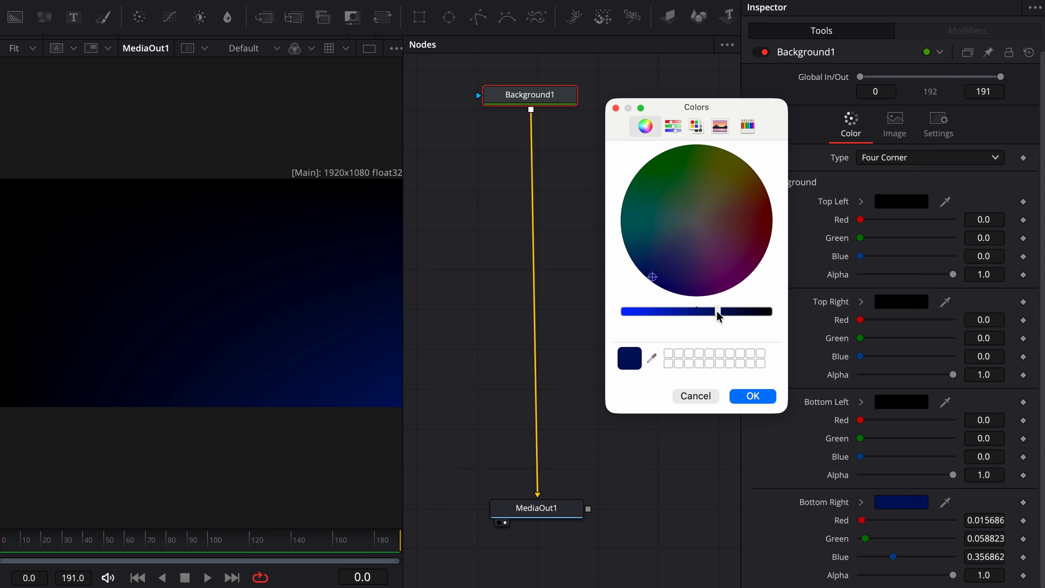
left_click(747, 128)
left_click(733, 271)
left_click(645, 126)
left_click_drag(623, 312, 718, 310)
left_click_drag(658, 278, 649, 265)
left_click_drag(722, 312, 727, 313)
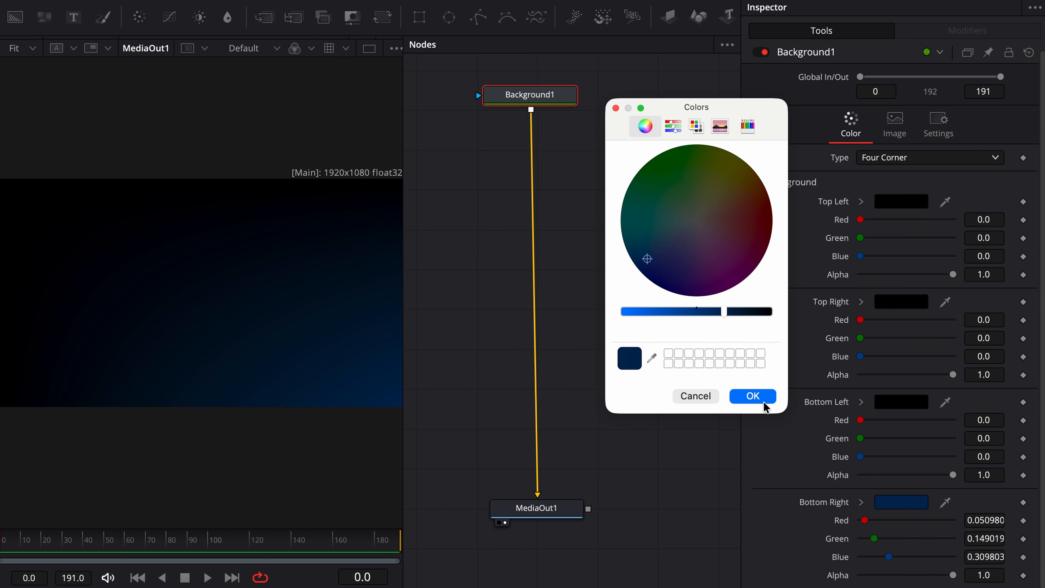
left_click_drag(648, 259, 652, 253)
left_click(753, 396)
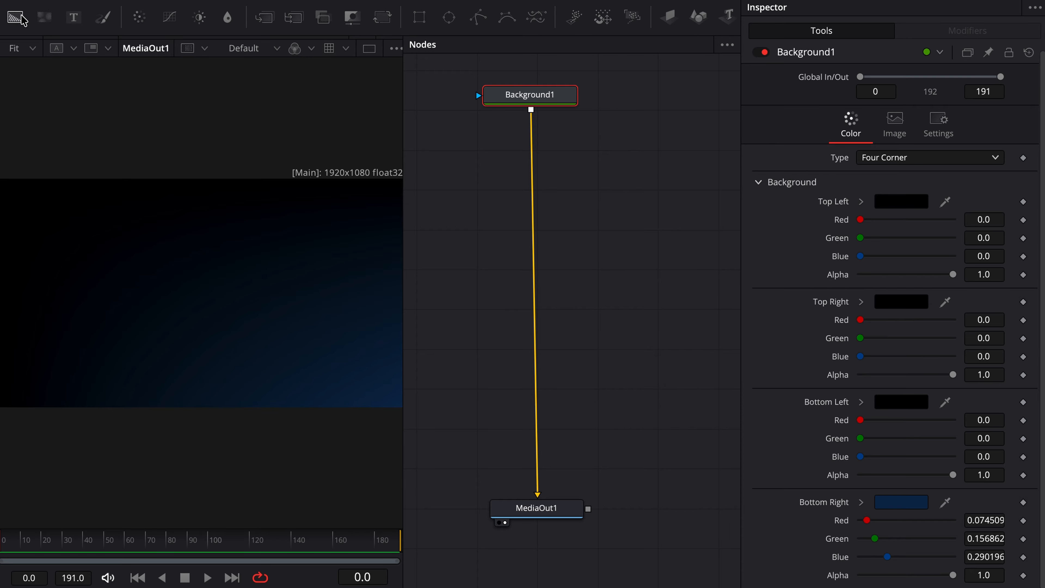
Step: Add a second Background node, merge it over Background1 and set its colour type to Four Corner
left_click_drag(17, 24, 500, 132)
left_click_drag(672, 205, 495, 196)
left_click(613, 197)
left_click(893, 163)
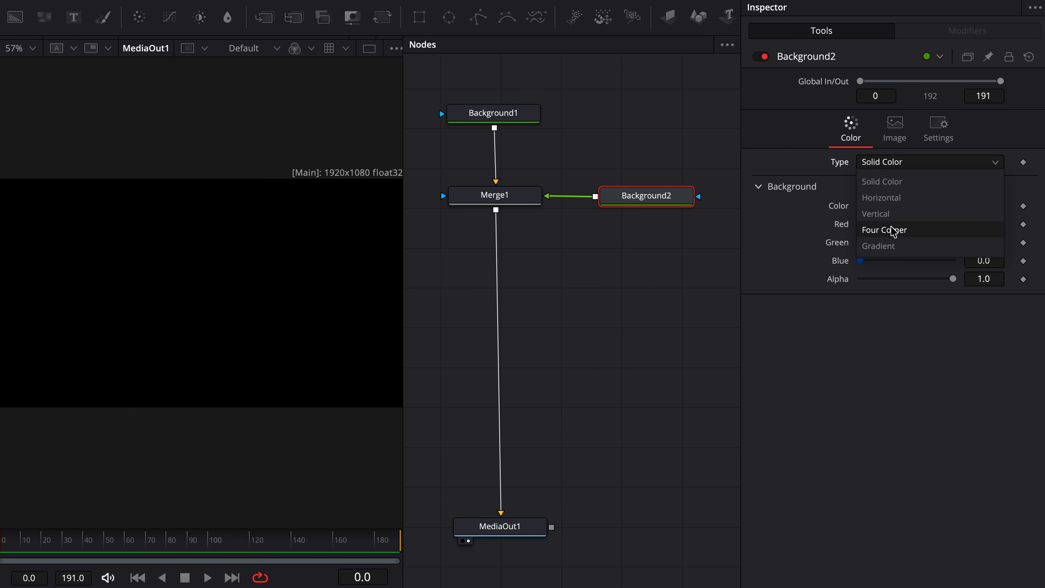
left_click(894, 228)
Step: Colour Background2's top-left corner bright azure (0.0, 0.588, 1.0) and its top-right corner deep blue (about 0.157, 0.243, 0.557)
left_click(895, 207)
left_click(752, 126)
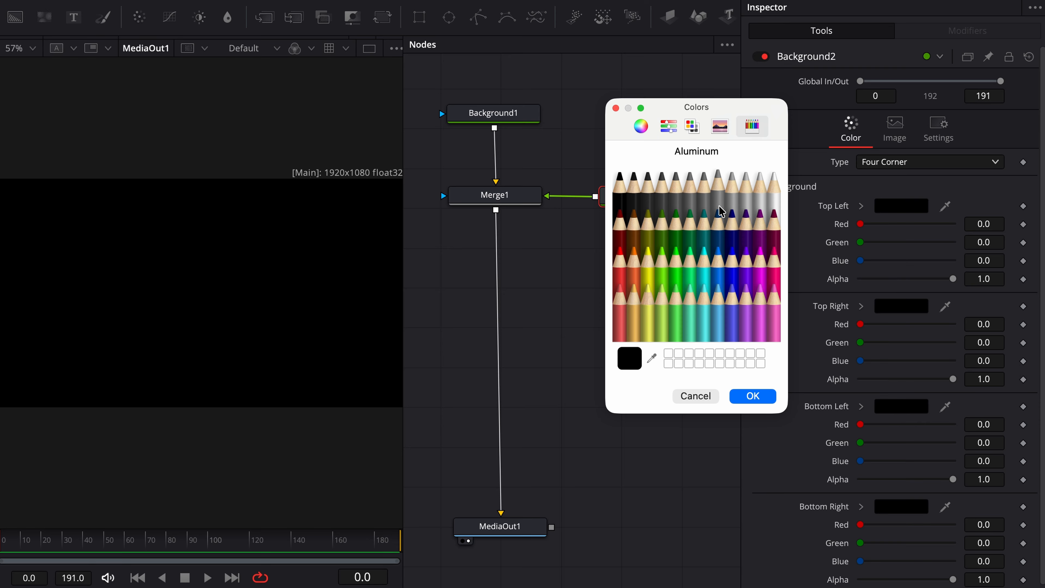
left_click(718, 249)
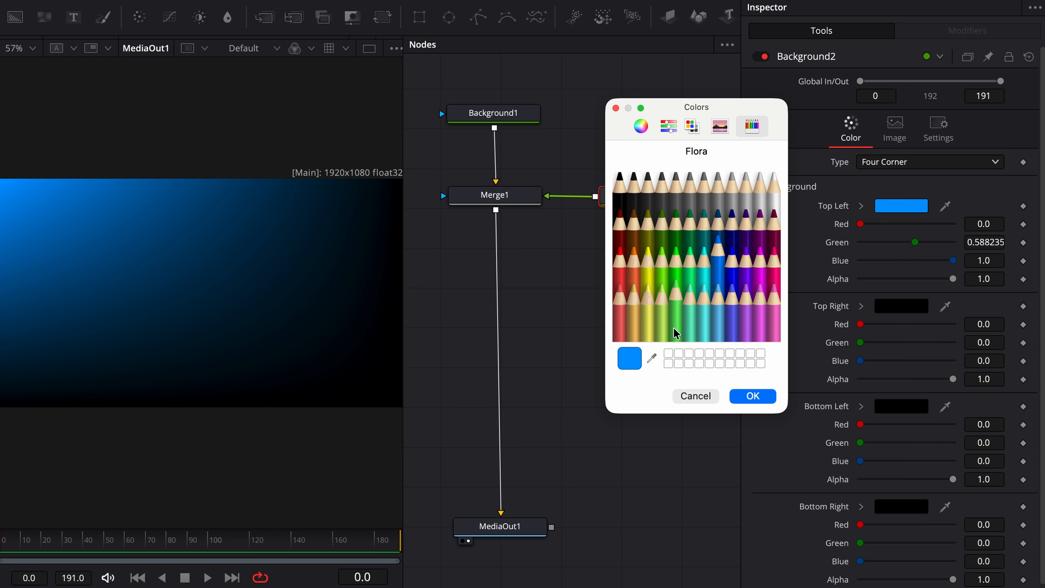
left_click(905, 306)
left_click(720, 241)
left_click(641, 126)
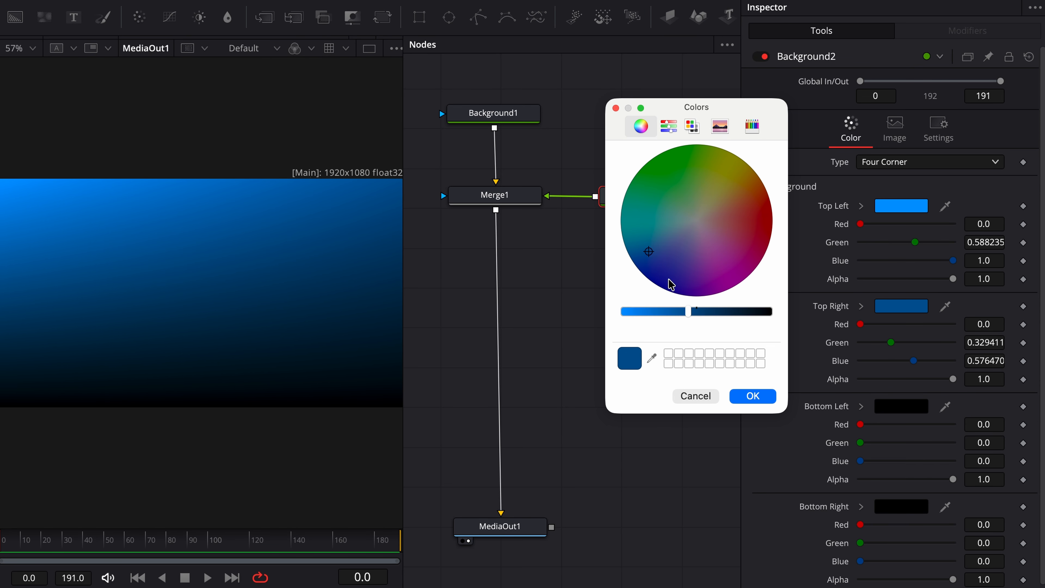
left_click(659, 259)
left_click(753, 396)
Step: Set Background2's bottom-left corner colour to a royal blue of about red 0.106, green 0.184, blue 0.698
left_click(899, 408)
left_click(752, 126)
left_click(716, 265)
left_click(641, 126)
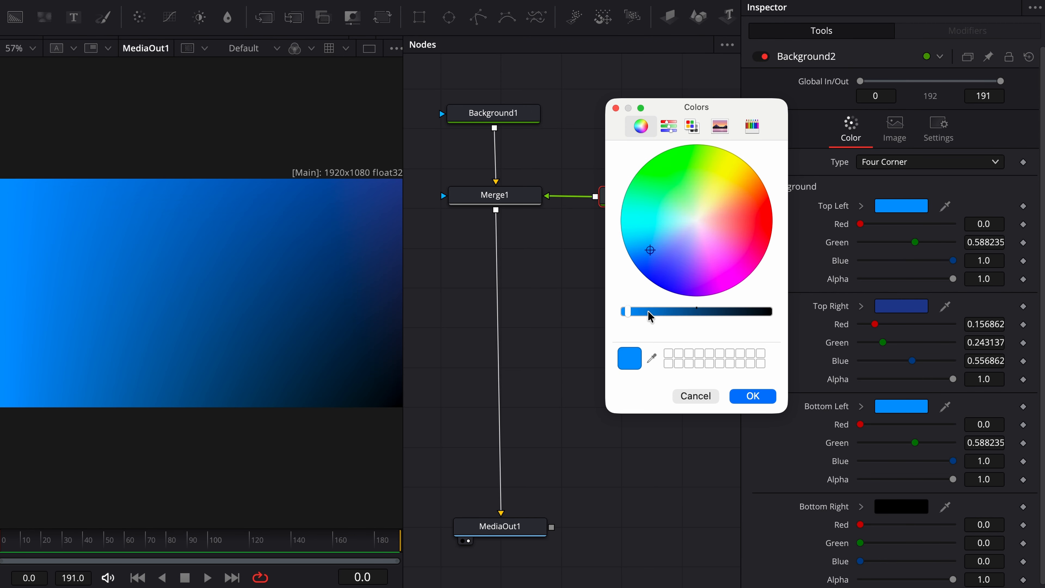
left_click_drag(649, 311, 668, 312)
left_click(657, 268)
left_click(740, 397)
Step: Set Background2's bottom-right corner colour to a light blue of about red 0.325, green 0.655, blue 1.0
left_click(901, 506)
left_click(752, 126)
left_click(719, 307)
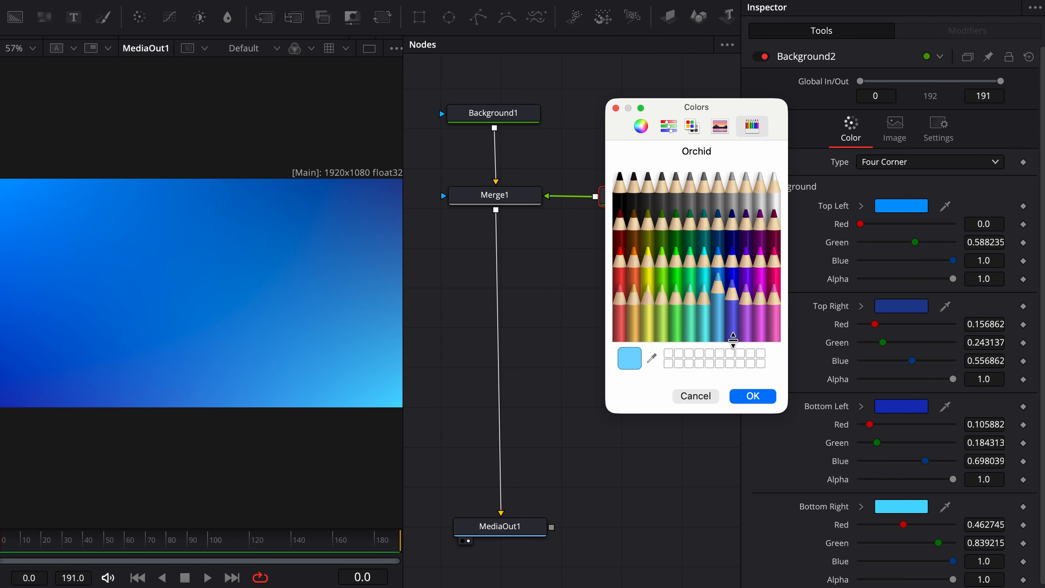
left_click(640, 126)
left_click(660, 245)
left_click(753, 396)
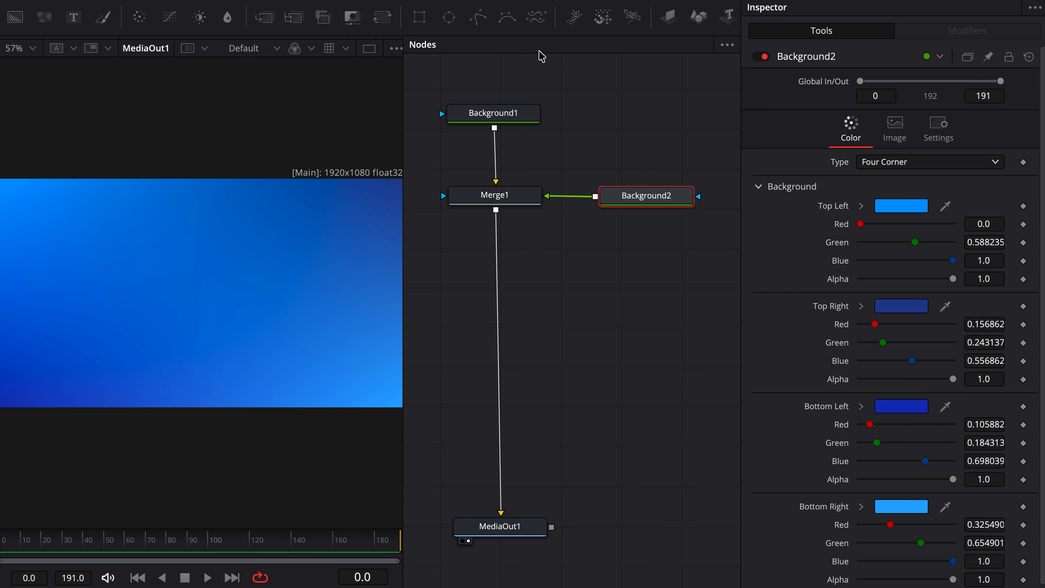
Step: Mask Background2 with an open Polygon path running from below the frame's bottom-left corner through its centre to below the bottom-right corner
left_click(477, 17)
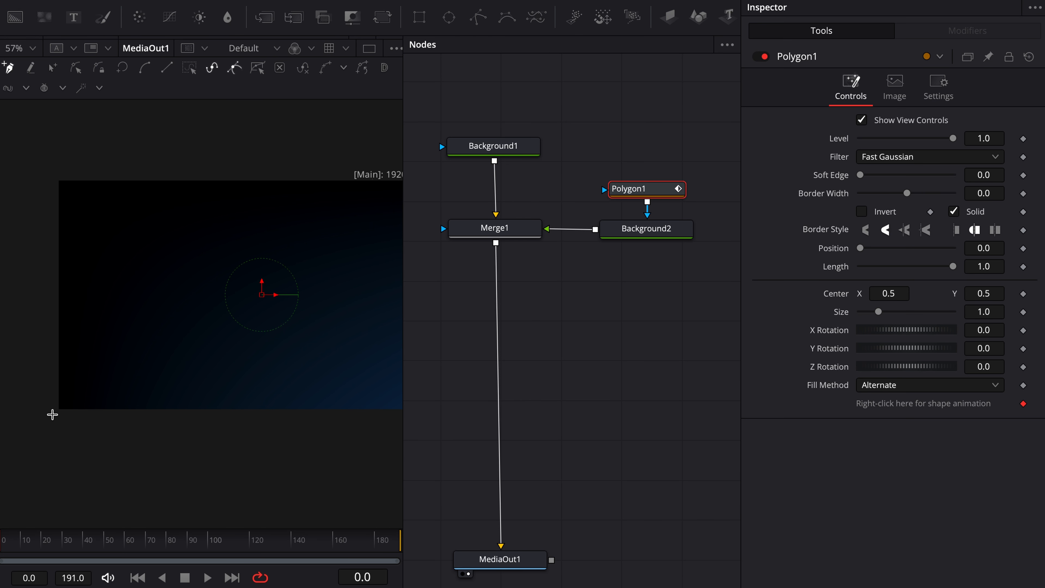
left_click(52, 415)
scroll(170, 385, "right", 4)
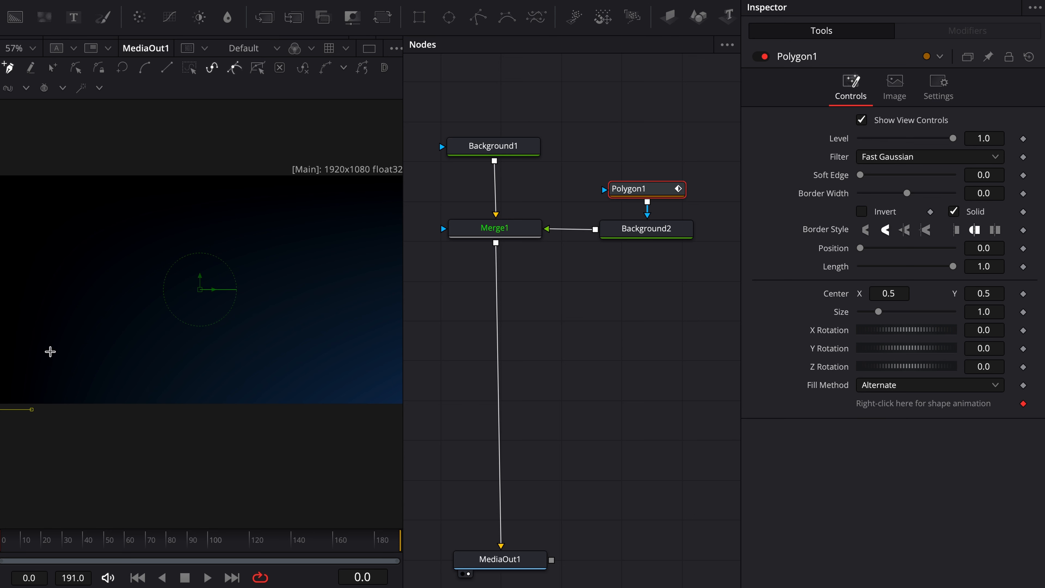
left_click(199, 295)
scroll(305, 373, "right", 5)
left_click(325, 411)
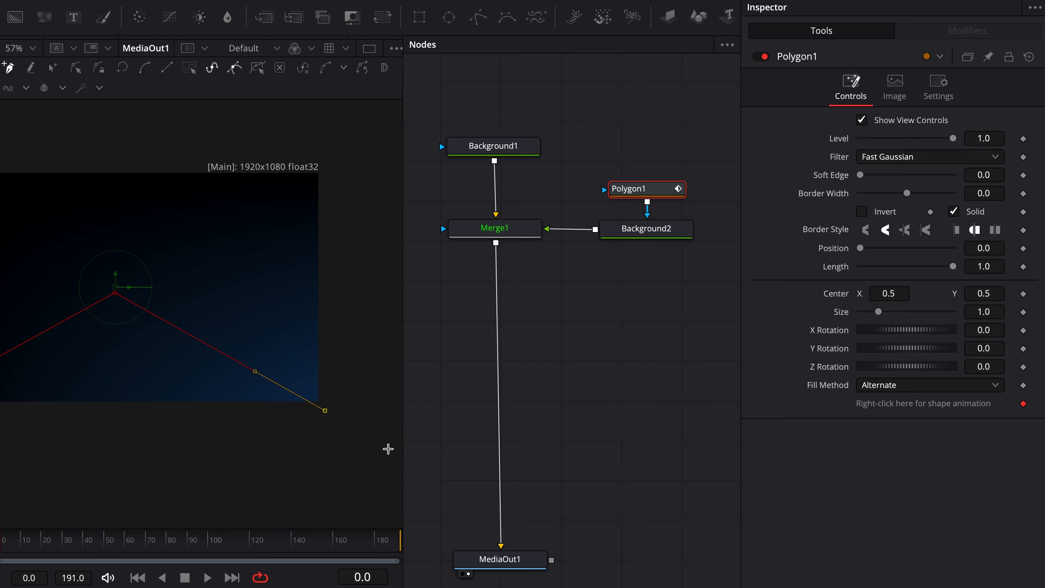
Step: Turn off the Solid option on Polygon1 and set its border width to about 0.019
scroll(371, 442, "left", 3)
left_click(953, 212)
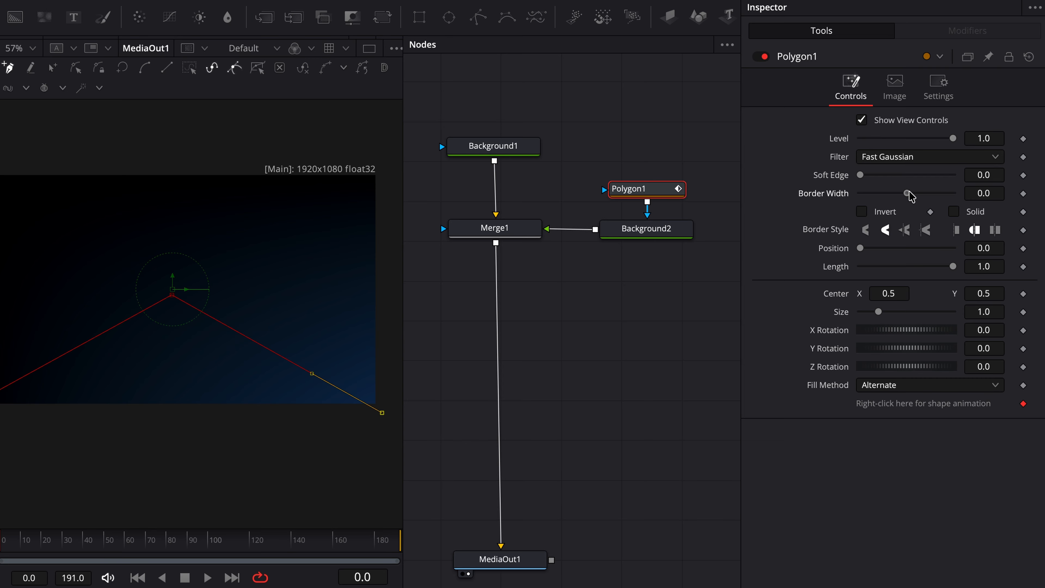
left_click_drag(906, 193, 912, 193)
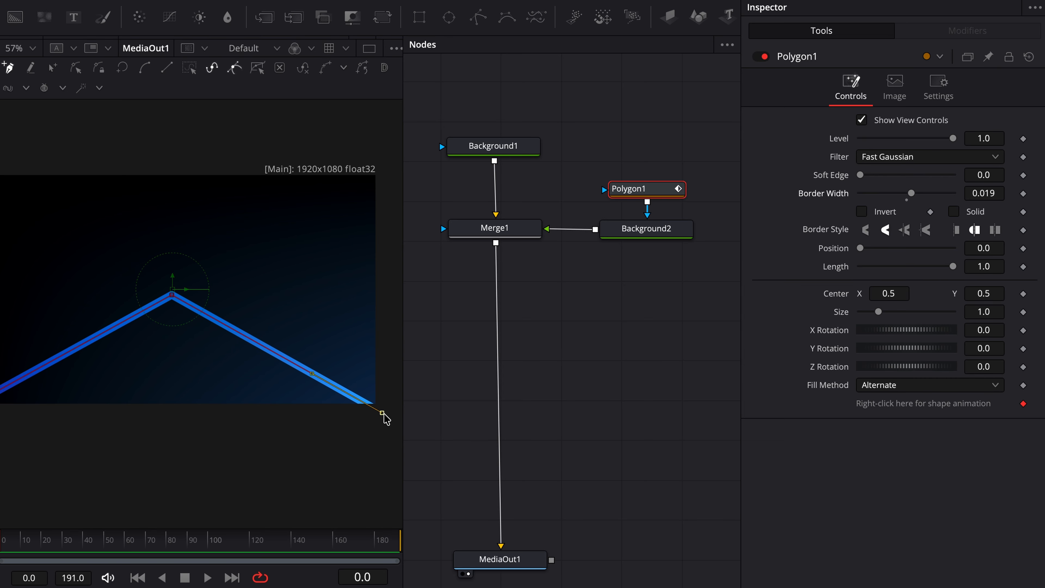
Step: Smooth the polygon's peak and left end point, and raise the left handle so that side bows outward
scroll(233, 422, "left", 5)
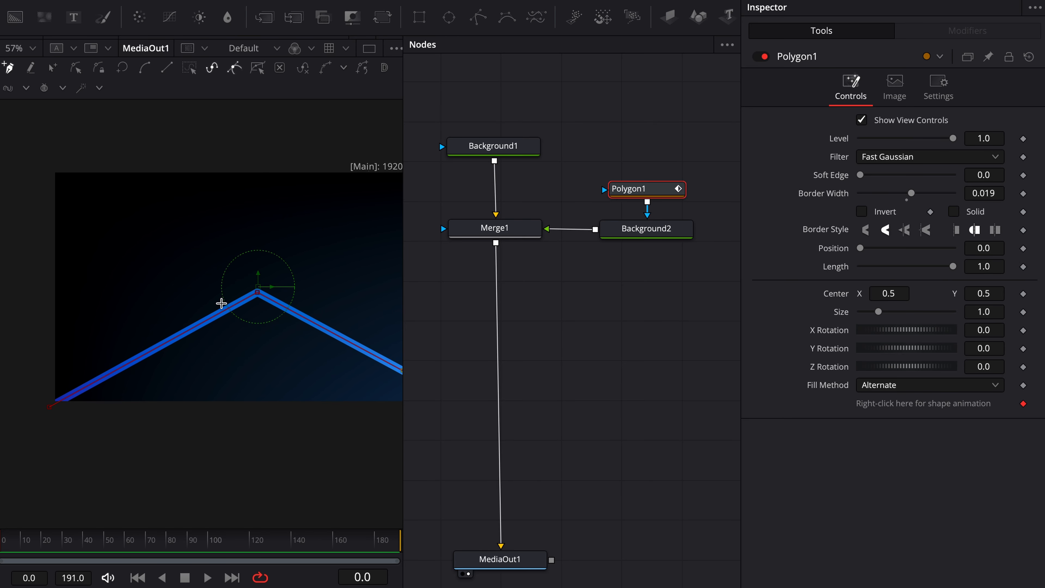
left_click(258, 293)
left_click(145, 68)
left_click(49, 408)
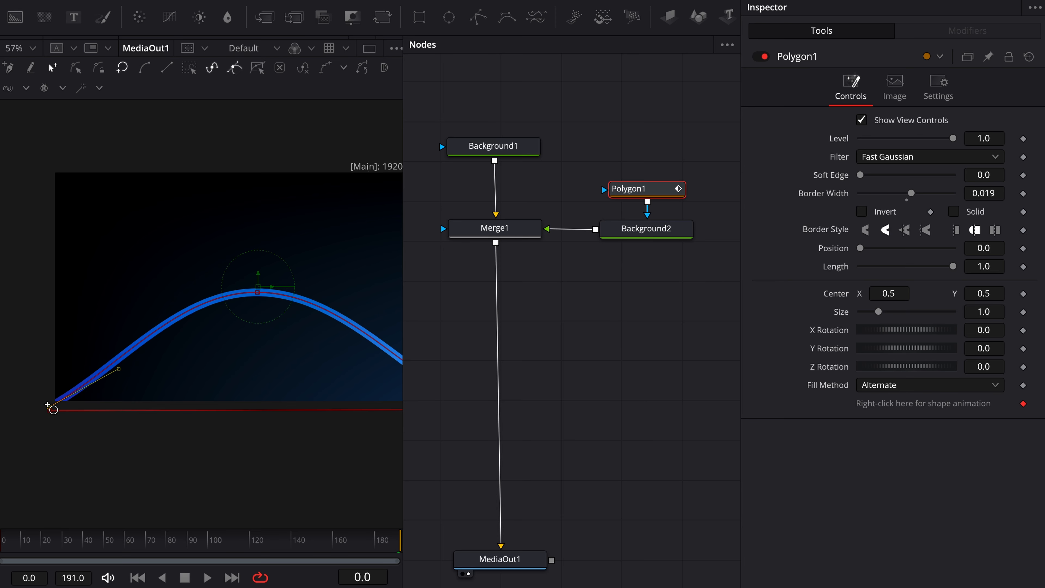
left_click(49, 407)
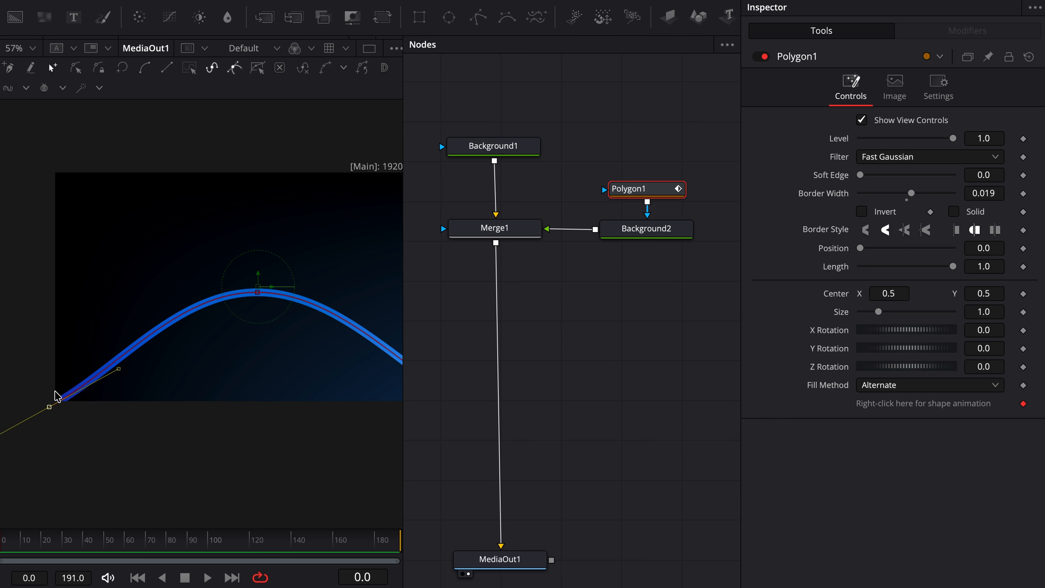
left_click_drag(119, 368, 70, 346)
Step: Smooth the polygon's right end point and raise its handle to complete an even arch across the frame
scroll(212, 397, "right", 3)
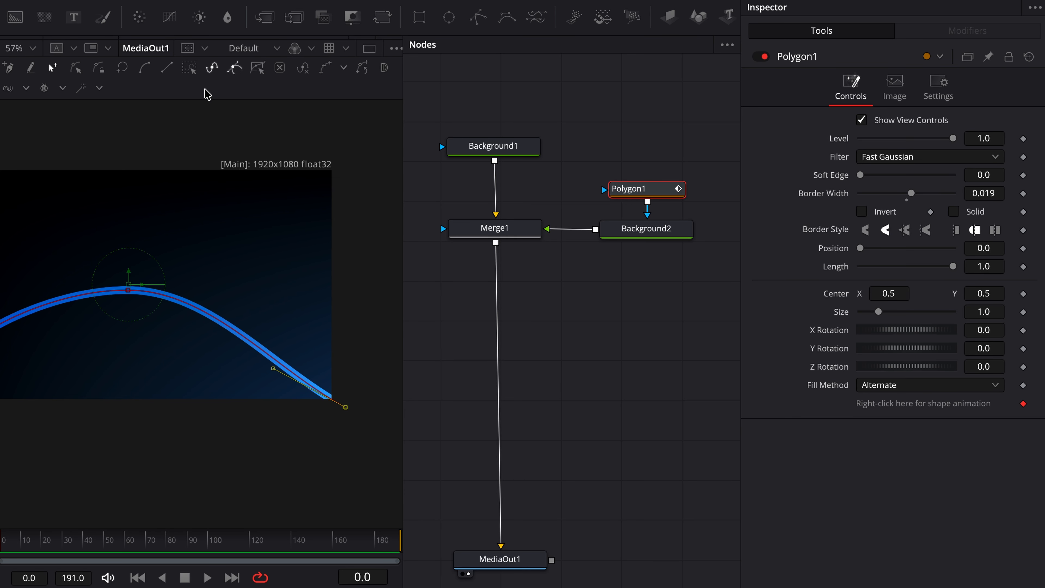
left_click(149, 72)
left_click_drag(287, 352, 297, 339)
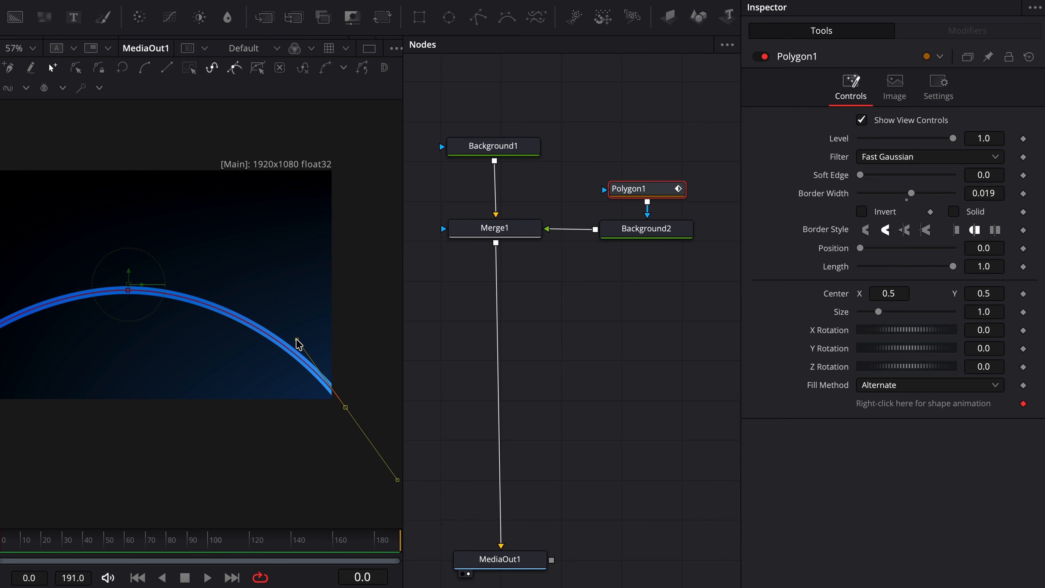
left_click(19, 48)
left_click(23, 68)
left_click(263, 453)
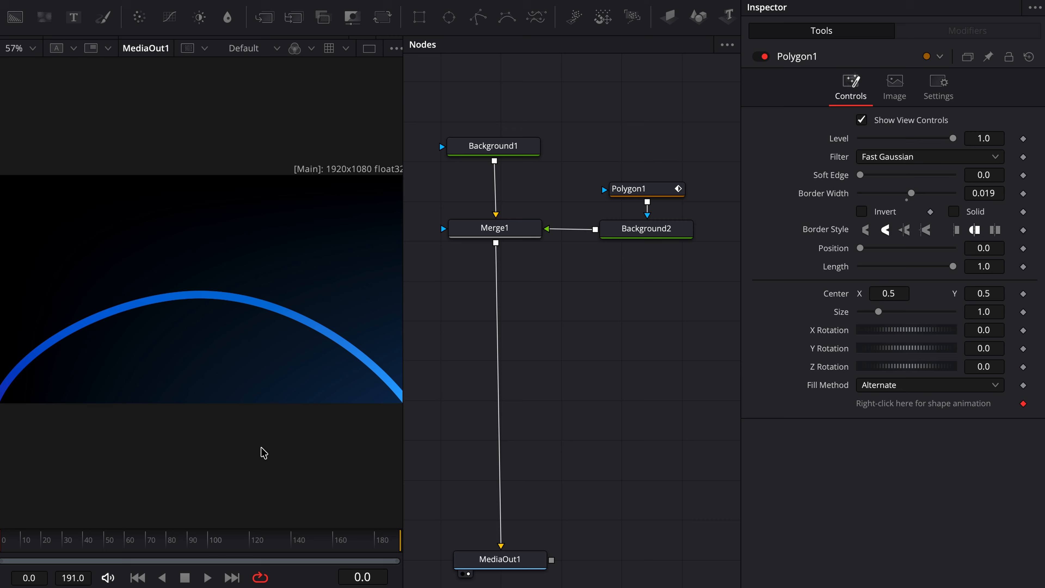
Step: Move Background2 and its Polygon1 mask farther right of Merge1 to make room between the nodes
left_click_drag(684, 285, 627, 151)
left_click_drag(623, 235, 742, 234)
scroll(556, 243, "right", 2)
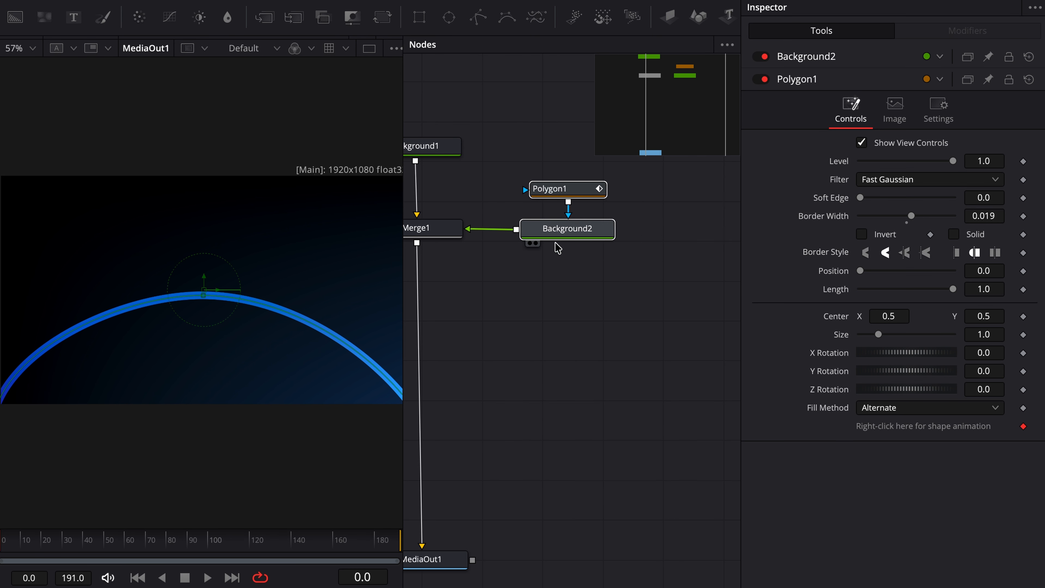
left_click_drag(537, 233, 707, 231)
left_click(708, 231)
left_click(665, 306)
scroll(729, 233, "right", 2)
Step: Insert a Glow node after Background2 with glow size about 19.7, glow about 0.787 and blend about 0.268
left_click(706, 230)
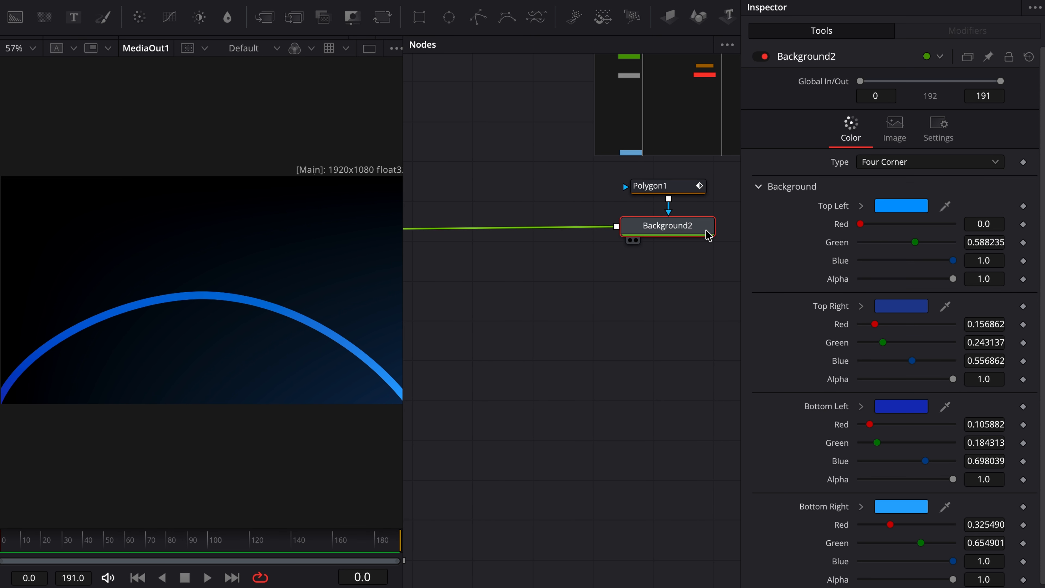
key("shift+space")
type("glow")
key("Return")
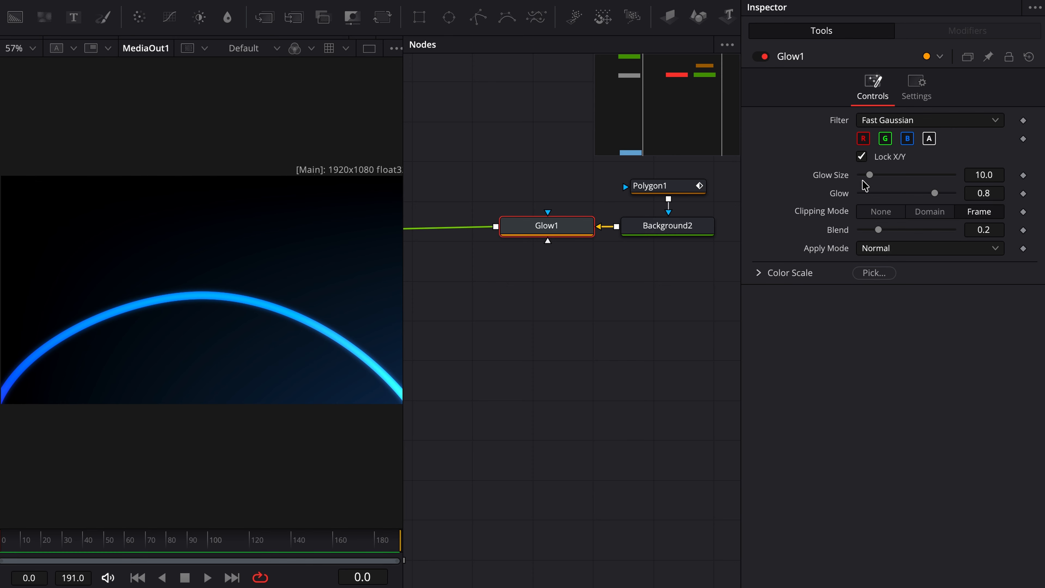
left_click_drag(871, 174, 880, 175)
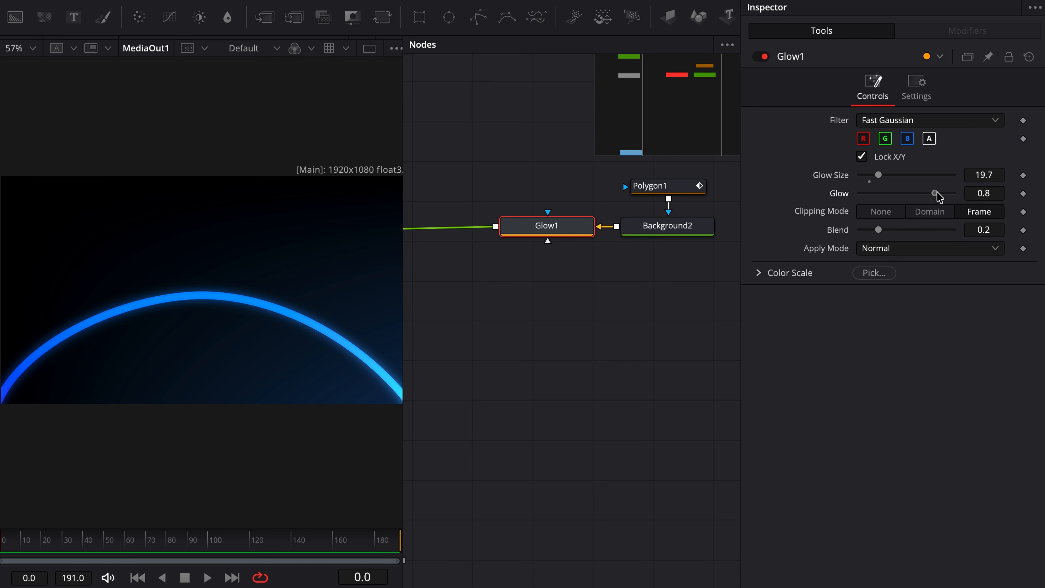
left_click_drag(936, 193, 936, 194)
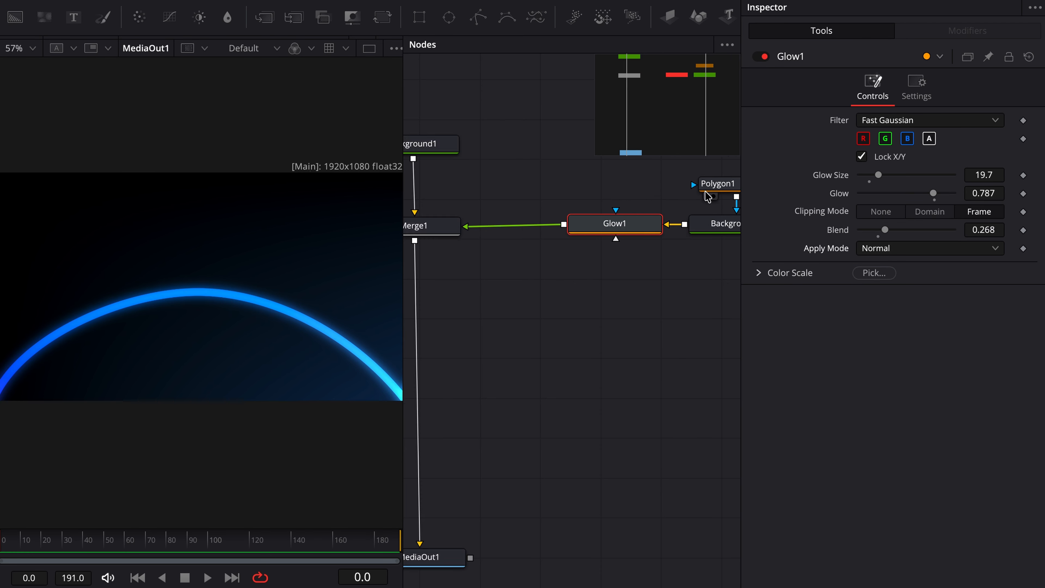
Step: Keyframe Polygon1's length from 0.0 at frame 0 to 1.0 at about frame 80
scroll(706, 192, "right", 2)
left_click(696, 191)
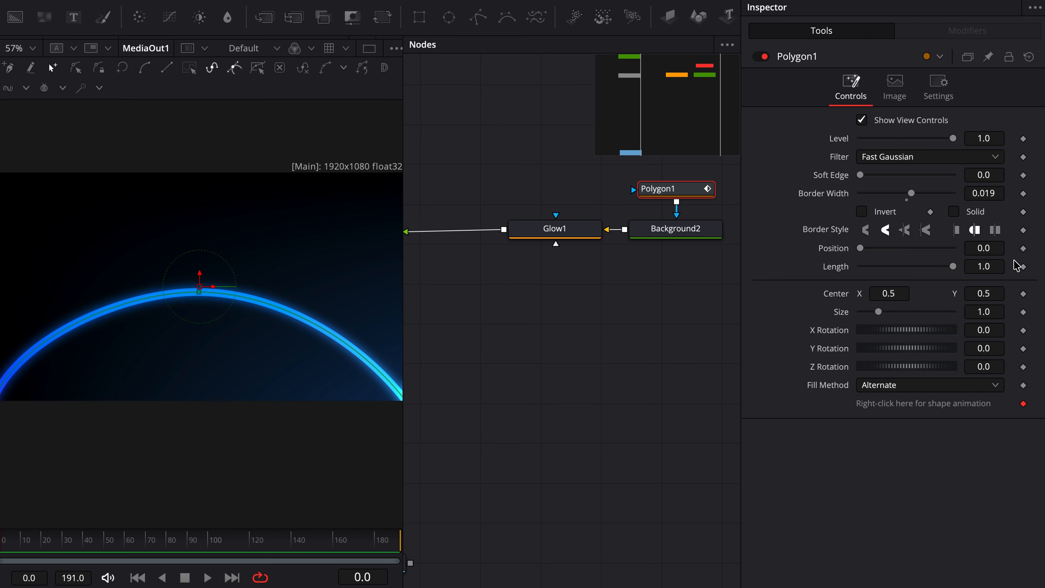
key("space")
left_click_drag(131, 552, 171, 552)
left_click(1024, 267)
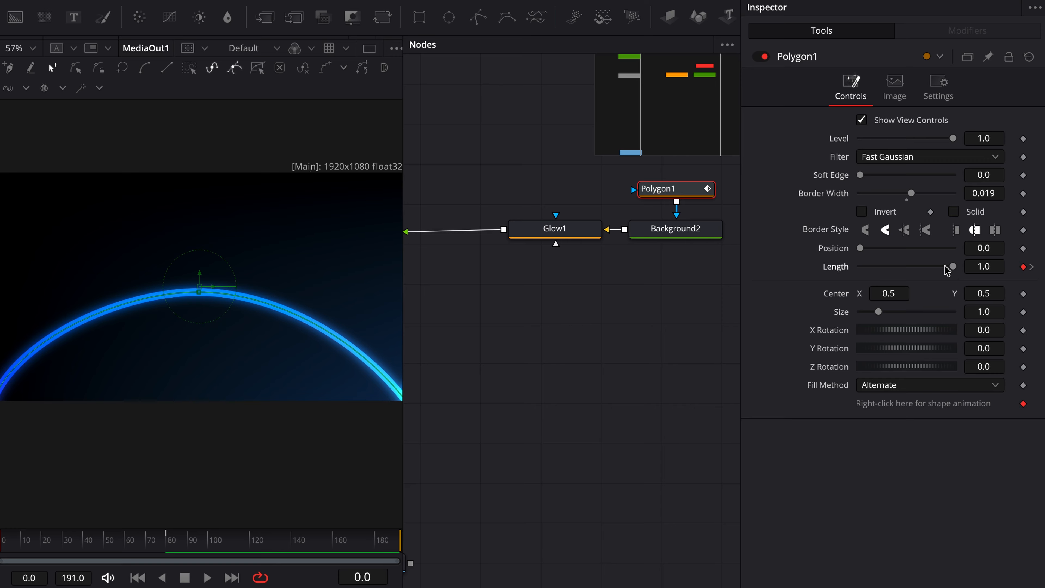
left_click_drag(952, 266, 826, 299)
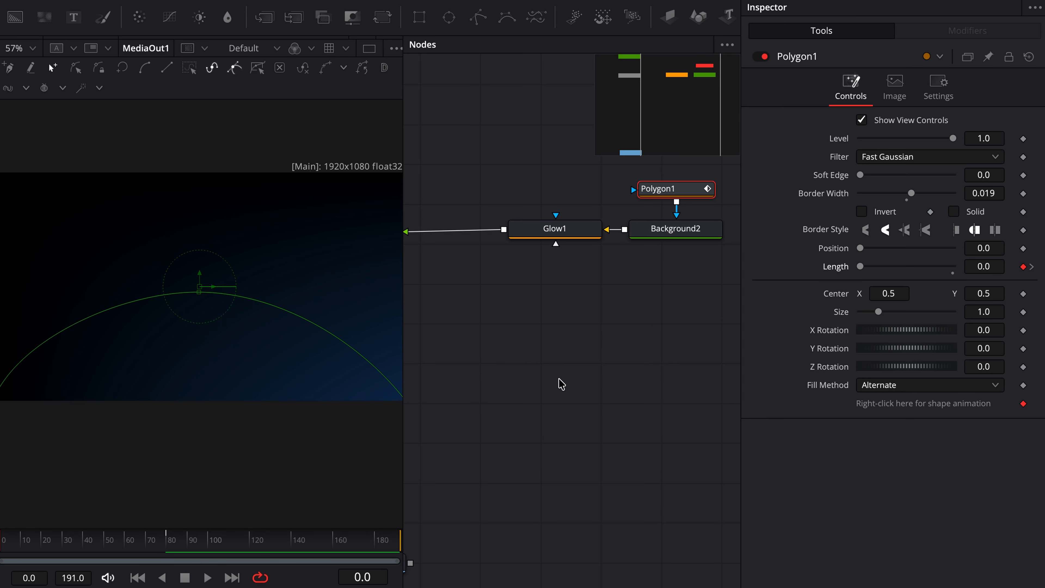
Step: Enable motion blur on Polygon1 with quality 4 and a shutter angle of about 238
left_click(933, 93)
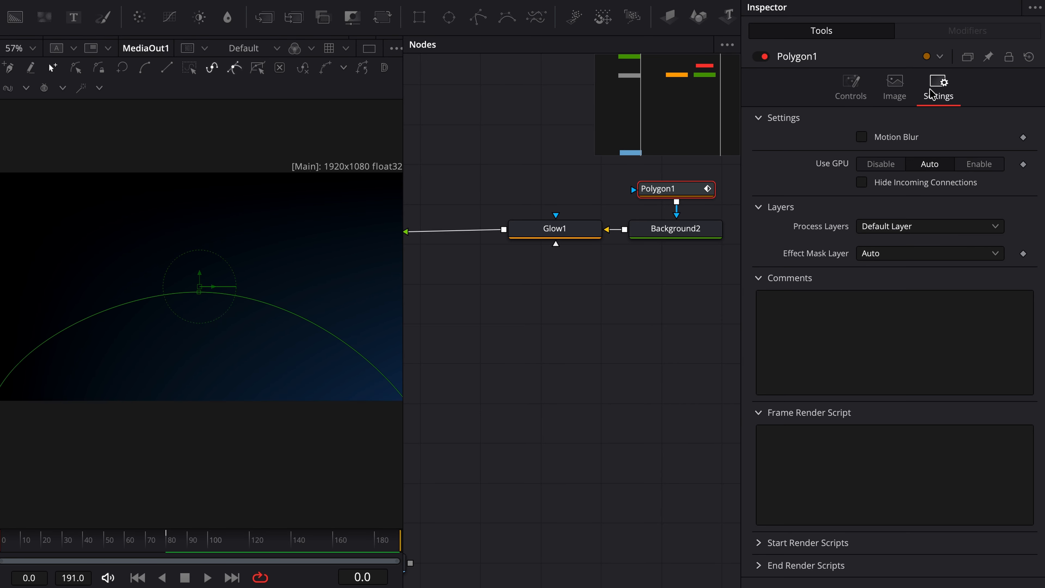
left_click(879, 138)
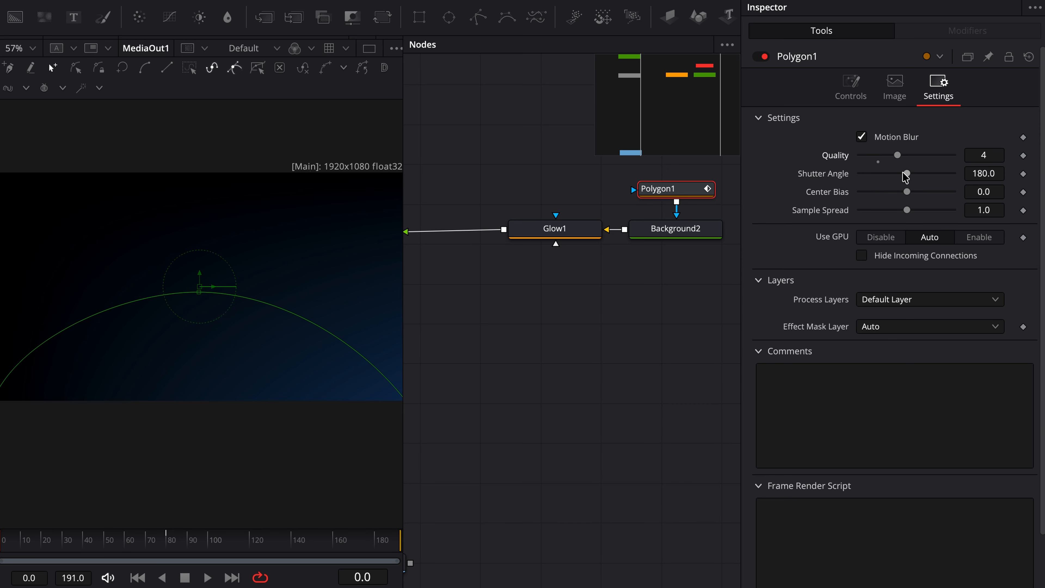
left_click_drag(903, 173, 917, 176)
Step: Apply an ease-out to Polygon1's length curve in the spline editor, fine-tune its starting handle and play the animation
left_click(869, 0)
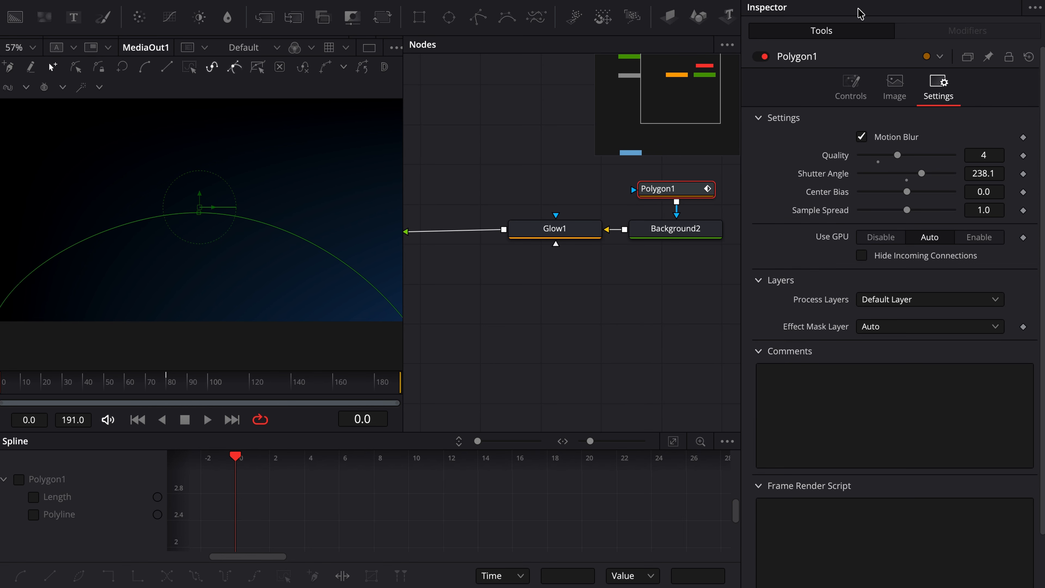
left_click(65, 477)
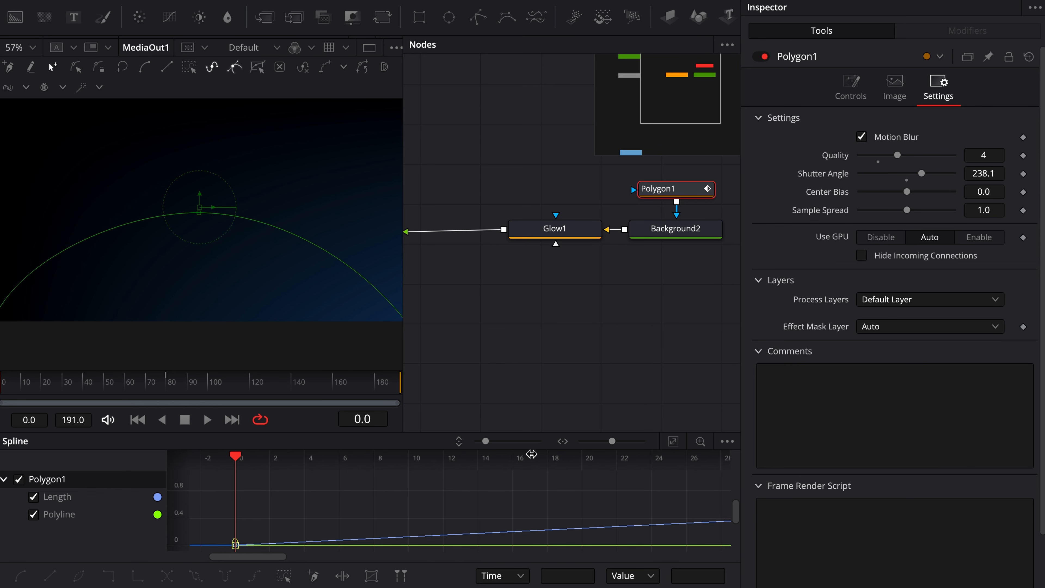
left_click(672, 442)
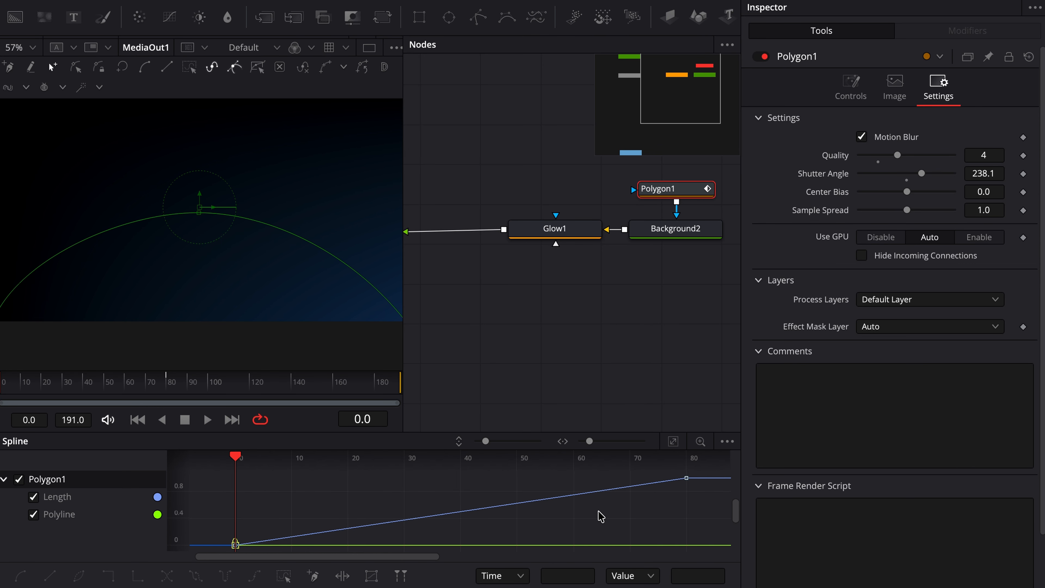
right_click(584, 520)
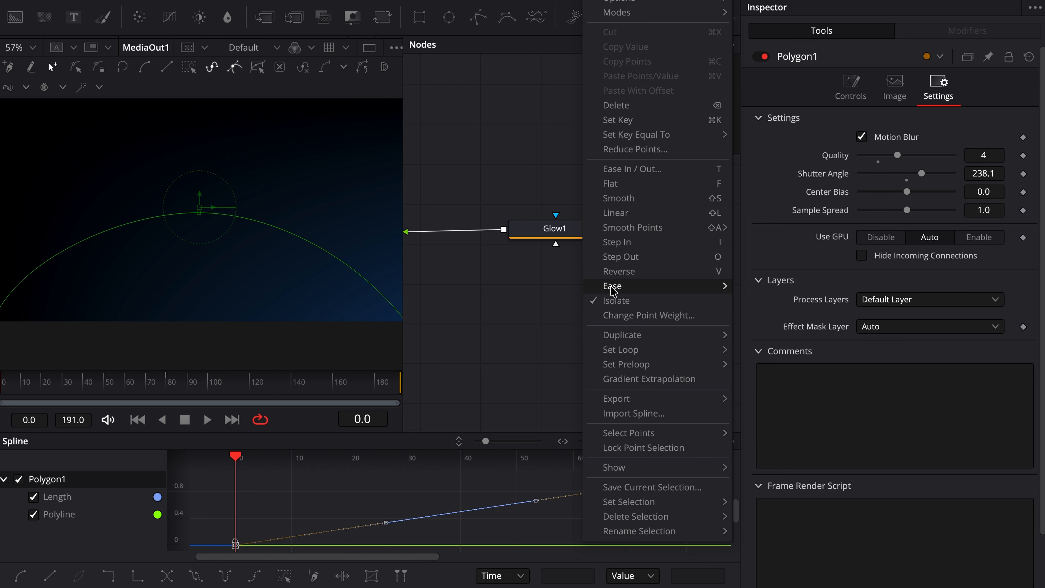
mouse_move(613, 290)
left_click(761, 329)
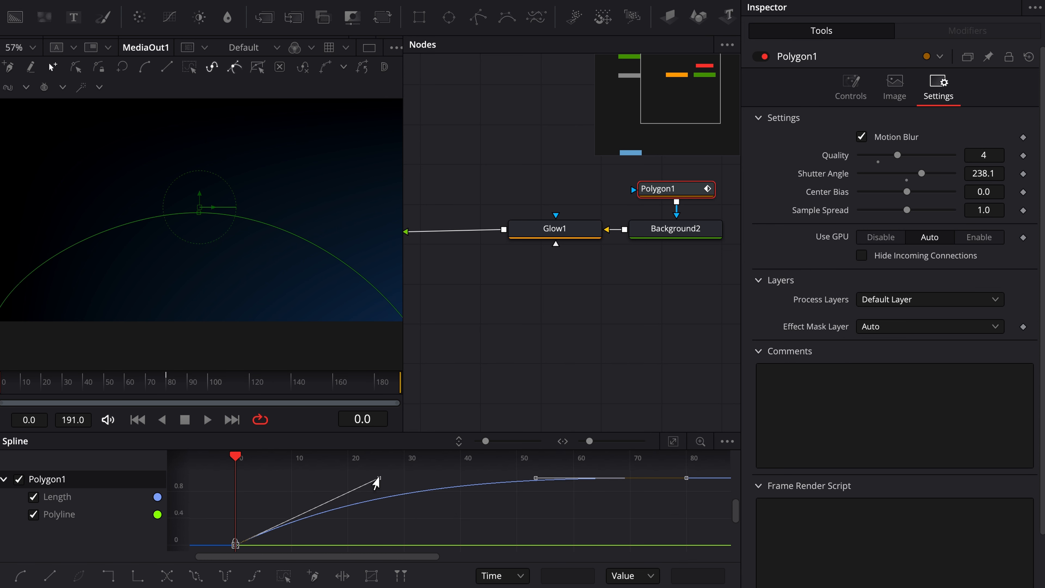
left_click_drag(377, 482, 369, 482)
left_click(792, 1)
key("space")
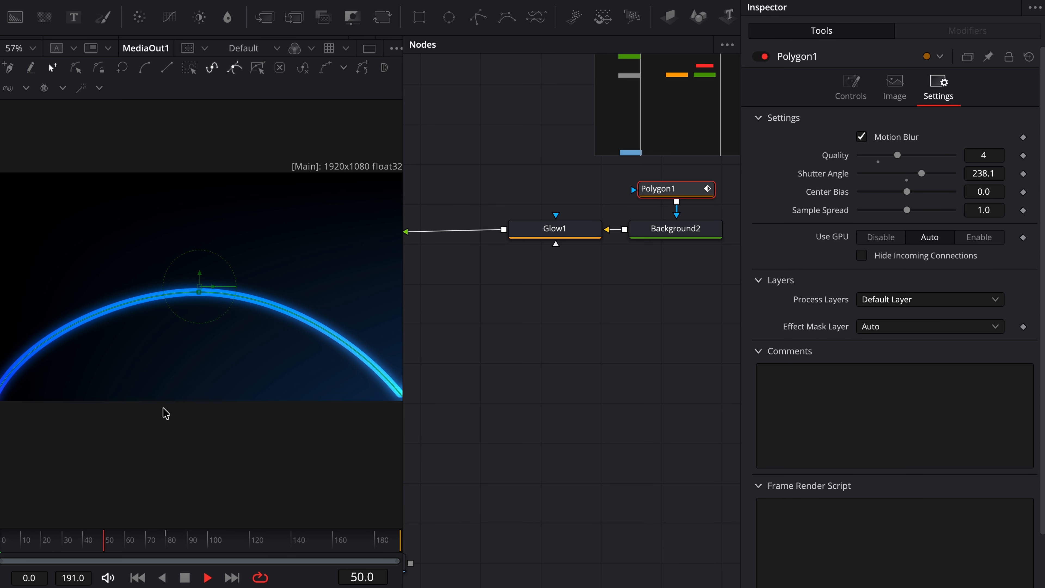
Step: Insert two Merge nodes, Merge2 and Merge3, one after the other on the connection between Merge1 and MediaOut1
scroll(578, 426, "left", 5)
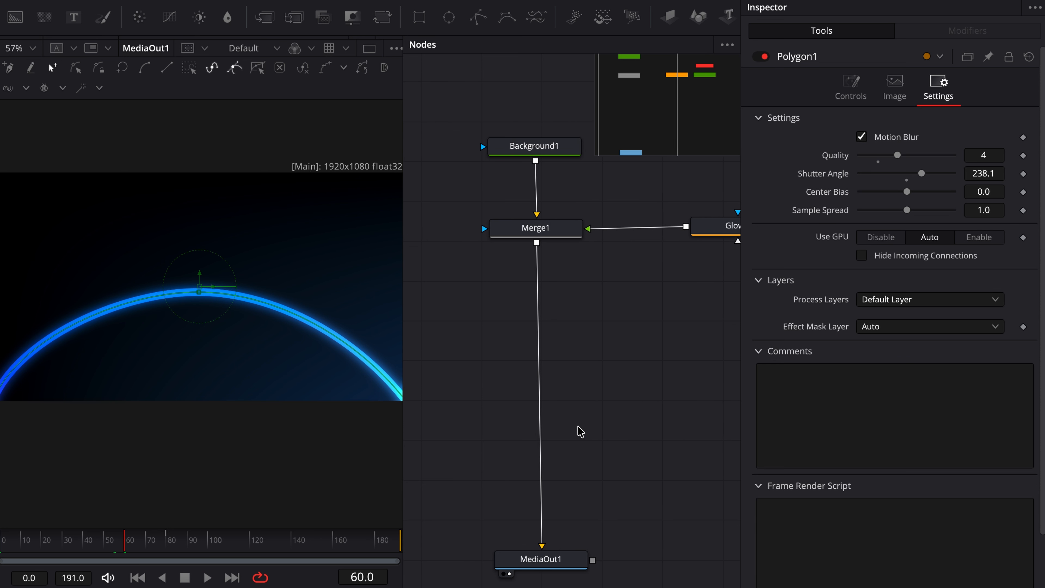
scroll(578, 427, "right", 1)
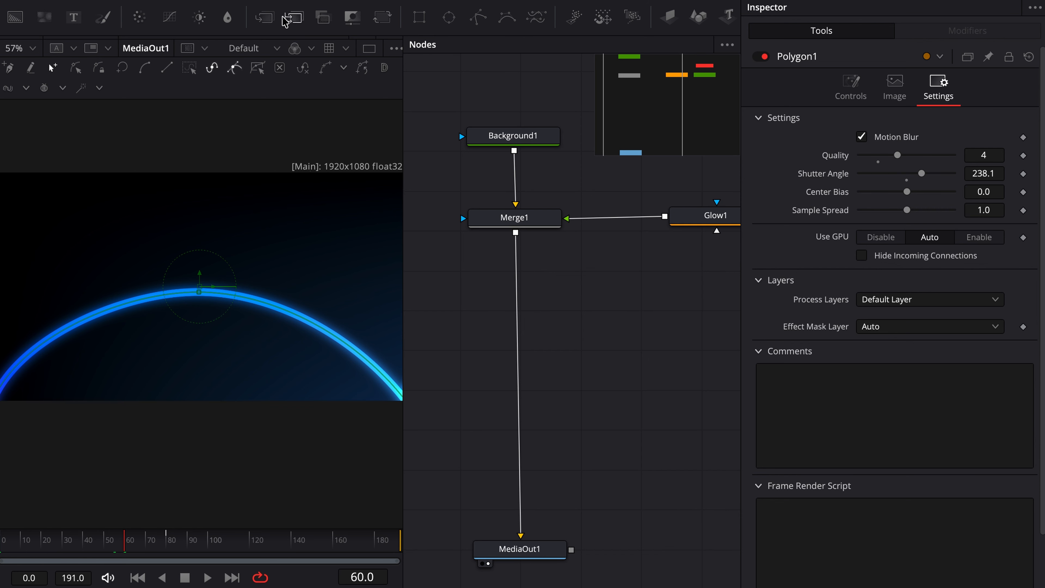
left_click_drag(265, 18, 521, 308)
left_click_drag(264, 18, 530, 427)
Step: Add a Displace node beside Merge3 and a Rectangle mask node above it
scroll(576, 441, "right", 2)
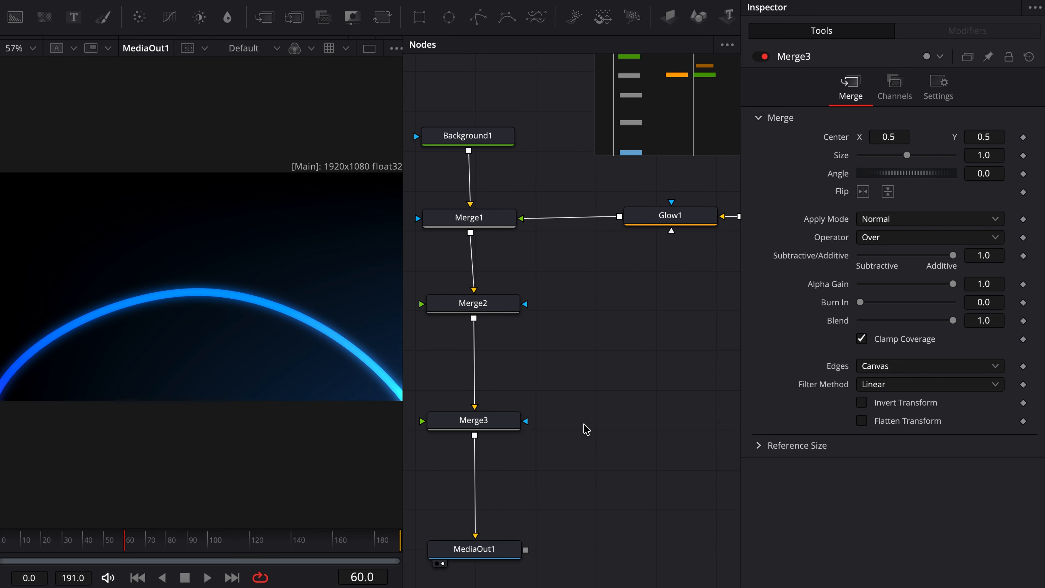
key("shift+space")
type("displ")
key("Return")
left_click_drag(568, 425, 652, 422)
left_click_drag(419, 17, 631, 333)
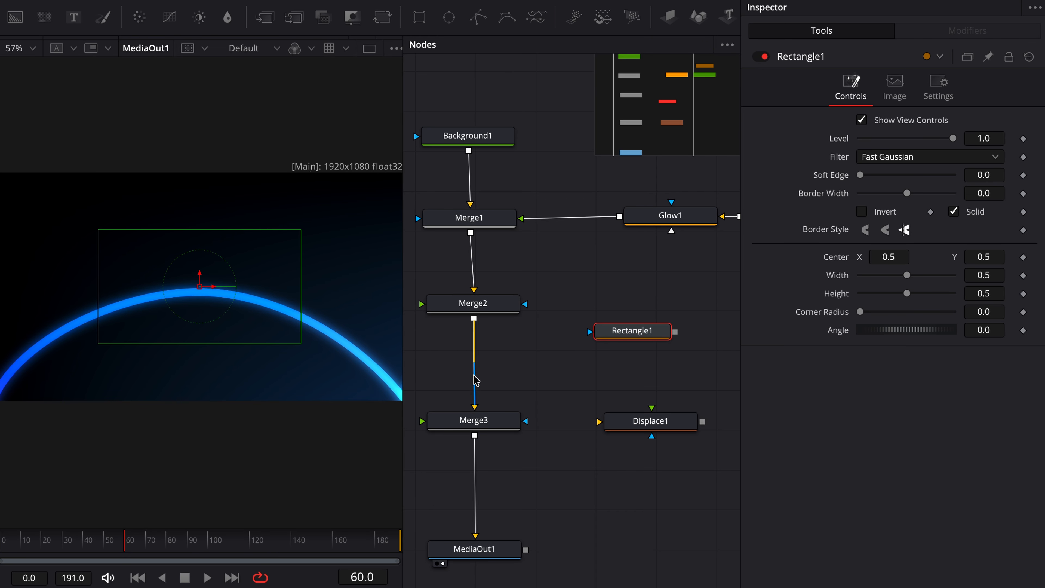
Step: Feed Merge2 and Rectangle1 into Displace1, connect Displace1 to Merge3's foreground, and use Rectangle1 as Merge3's effect mask
left_click_drag(475, 380, 599, 422)
left_click_drag(676, 331, 422, 422)
left_click_drag(633, 344, 455, 430)
left_click(602, 280)
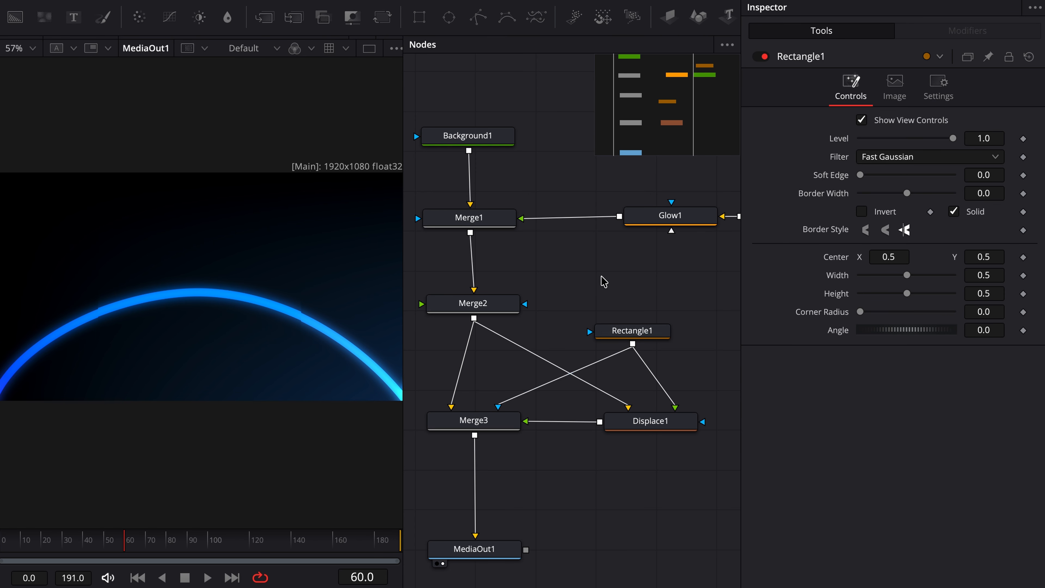
Step: Set Displace1's offset to 0.119, refraction strength to 0.35, light power to 1.016 and spread to 2.197, and Rectangle1's corner radius to 0.268
left_click(657, 424)
left_click_drag(907, 177, 897, 215)
left_click_drag(861, 249, 929, 251)
left_click(618, 337)
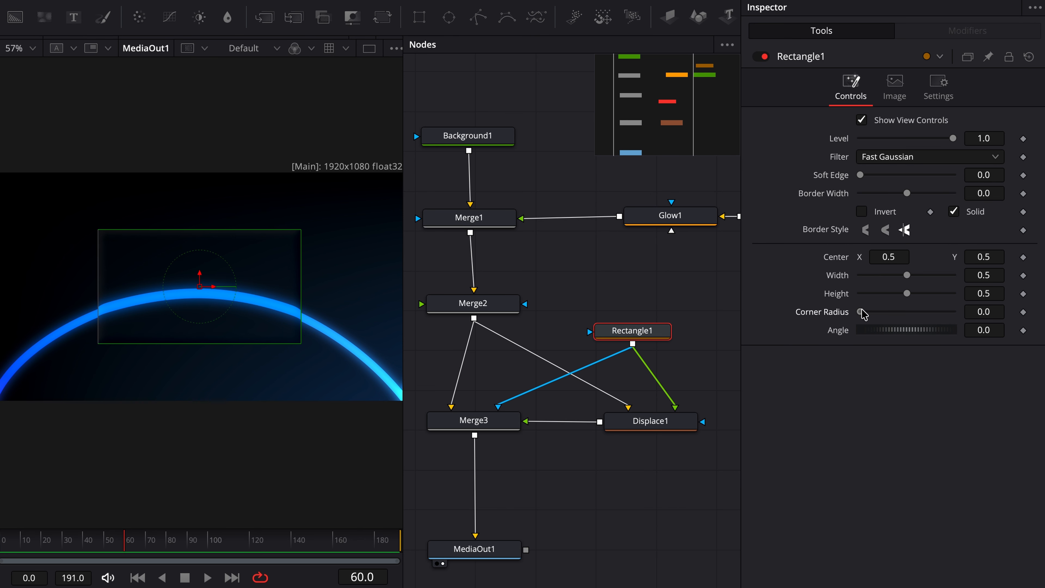
left_click_drag(861, 312, 885, 313)
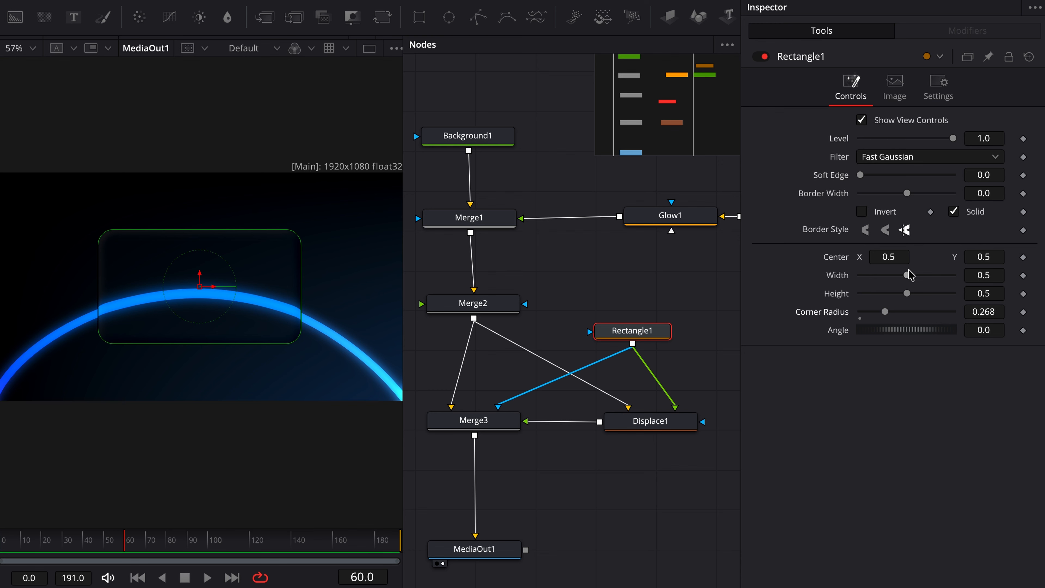
Step: Raise Displace1's spread and light power further, and enlarge Rectangle1 to width 0.606 and height 0.685
left_click(641, 422)
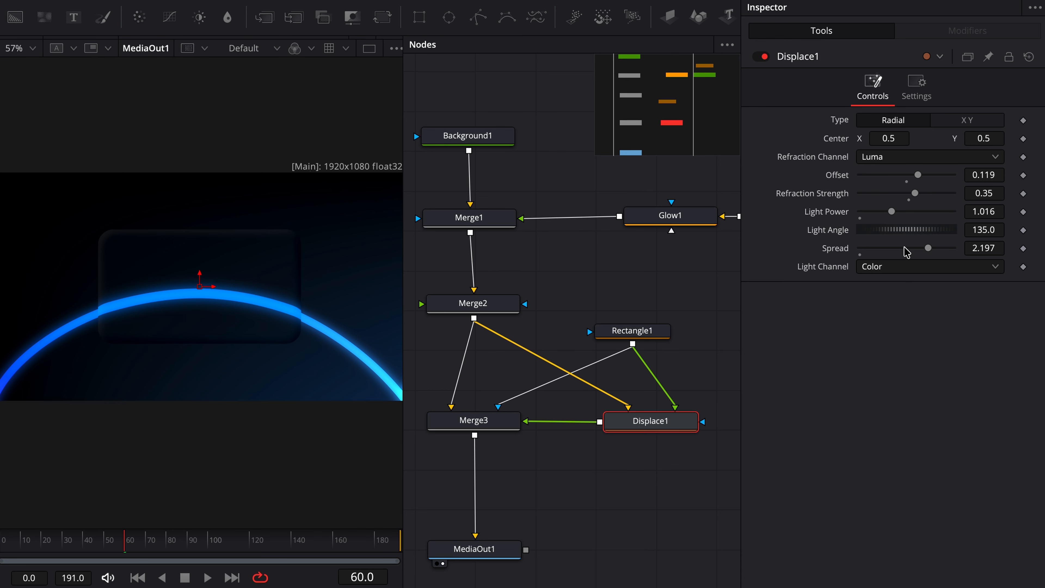
left_click_drag(929, 251, 973, 252)
left_click_drag(892, 211, 949, 211)
left_click(632, 331)
left_click_drag(906, 274, 926, 300)
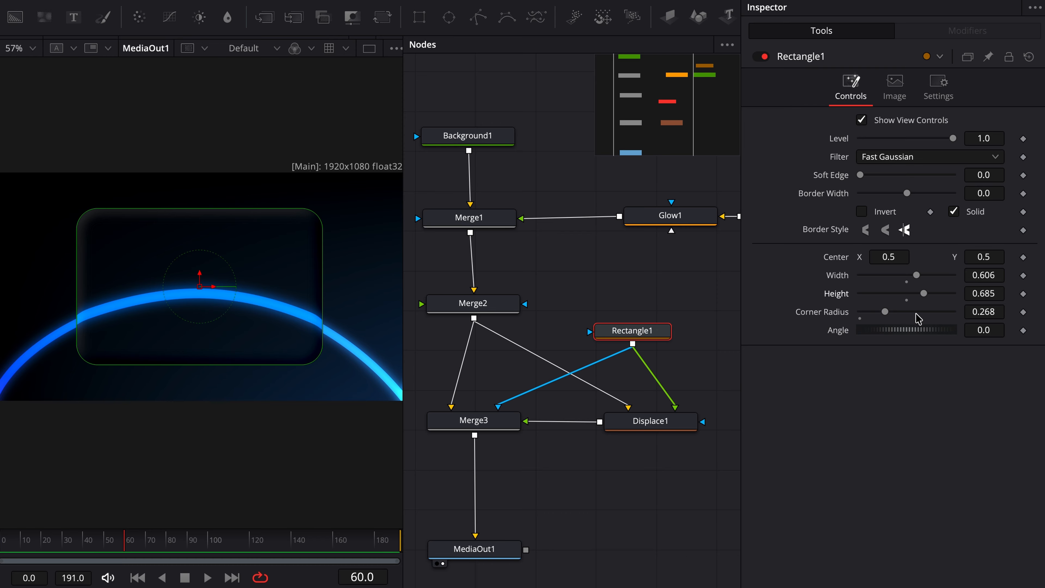
Step: Insert a Blur node between Merge2 and Displace1 with a blur size of 11.0
left_click(631, 505)
key("shift+space")
type("blur")
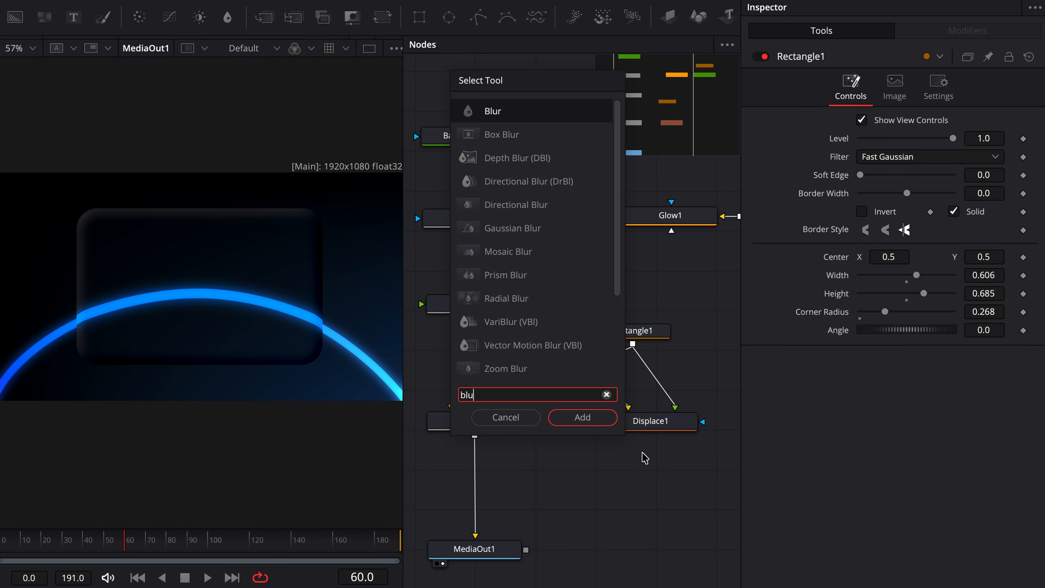
key("Return")
left_click_drag(644, 457, 556, 356)
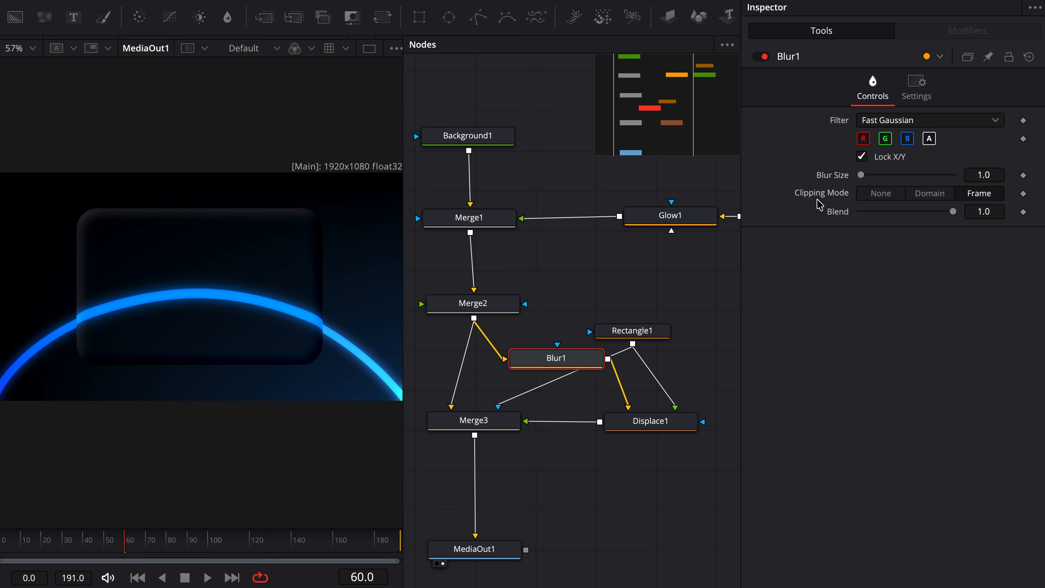
left_click_drag(862, 175, 876, 176)
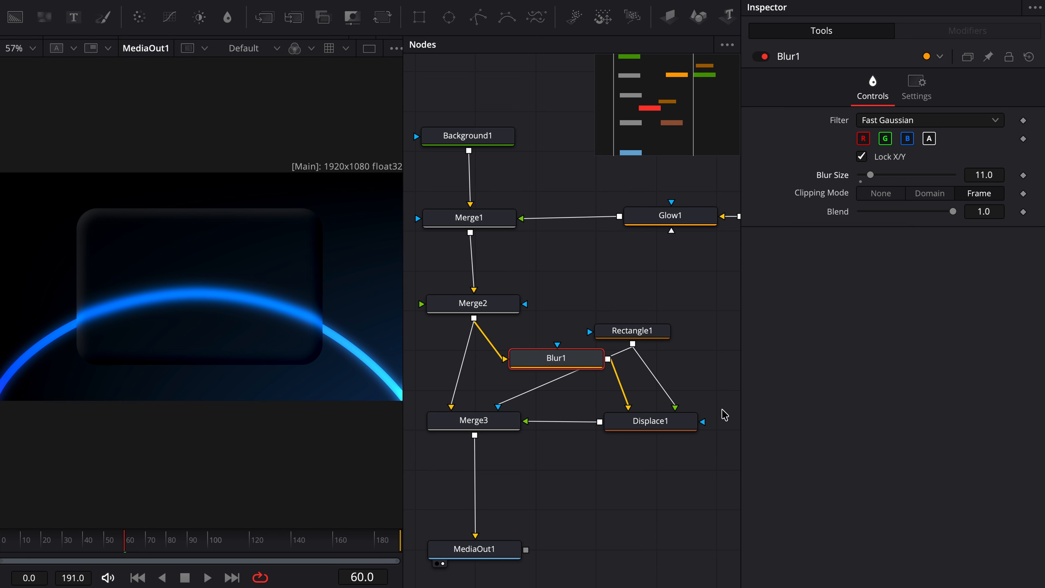
left_click(663, 496)
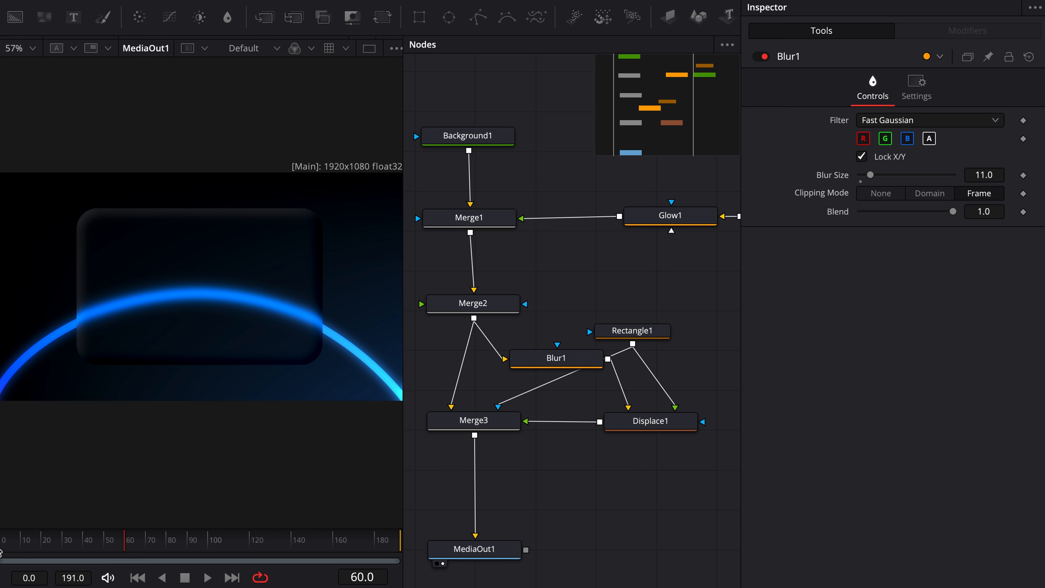
Step: Add keyframes to Rectangle1's width at frames 60, 68, 75, 82 and 90
left_click(640, 334)
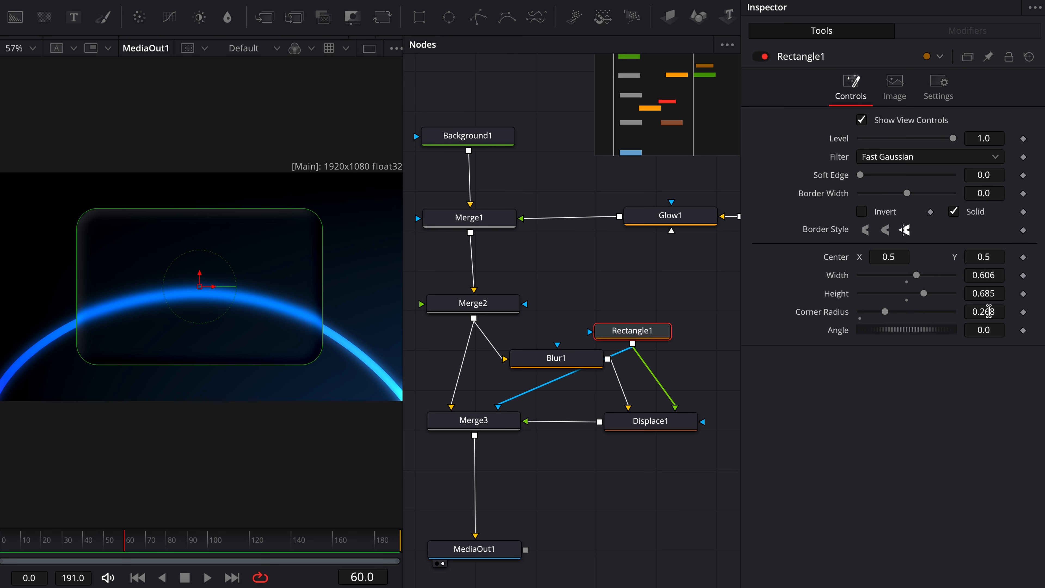
left_click(1022, 275)
key("Right")
key("Right")
key("Right")
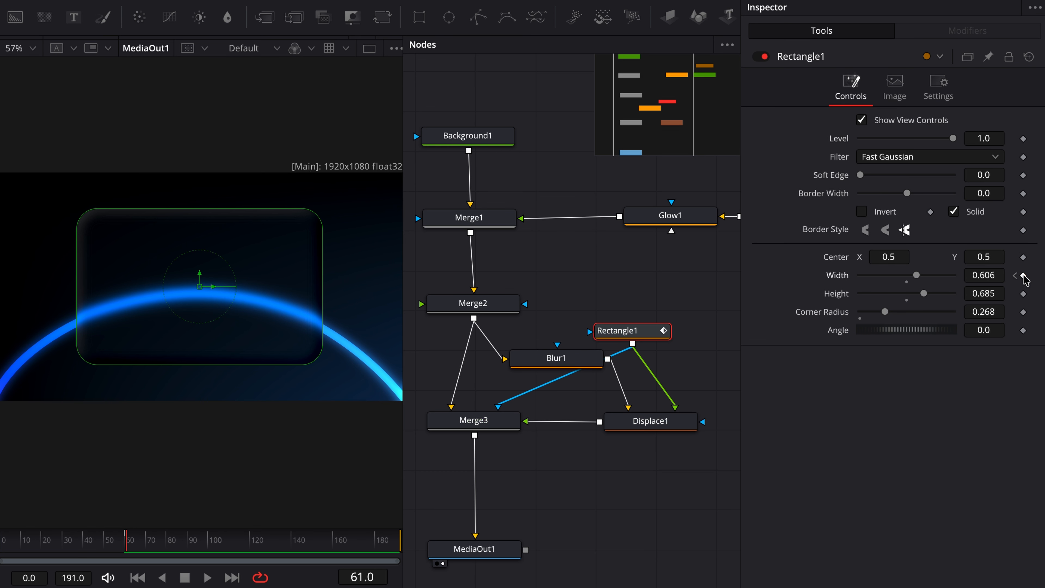
key("Right")
key("Right")
key("Right")
key("Right")
key("Right")
key("Right")
key("Right")
key("Right")
key("Right")
key("Right")
key("Right")
key("Right")
key("Right")
key("Right")
key("Right")
key("Right")
key("Right")
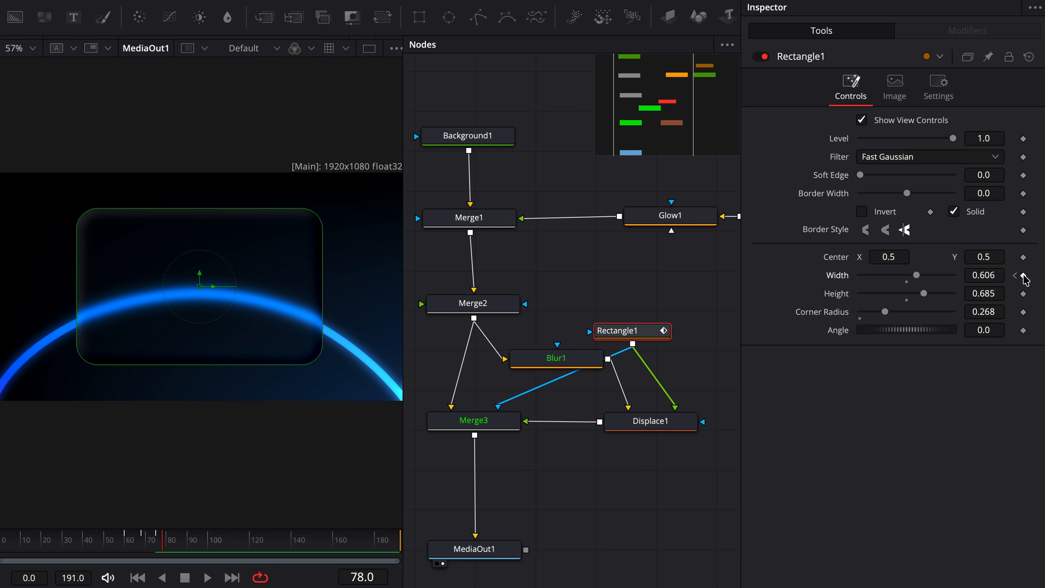
key("Right")
key("Right")
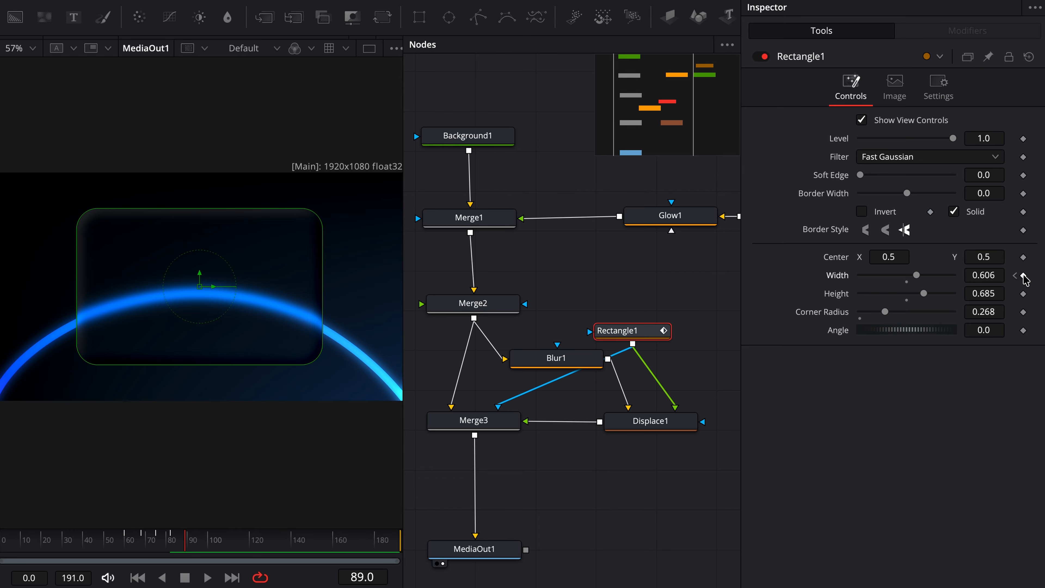
left_click(1023, 276)
Step: Keyframe Rectangle1's angle at the same frames as its width keyframes
left_click(1015, 276)
left_click(1032, 275)
left_click(1023, 331)
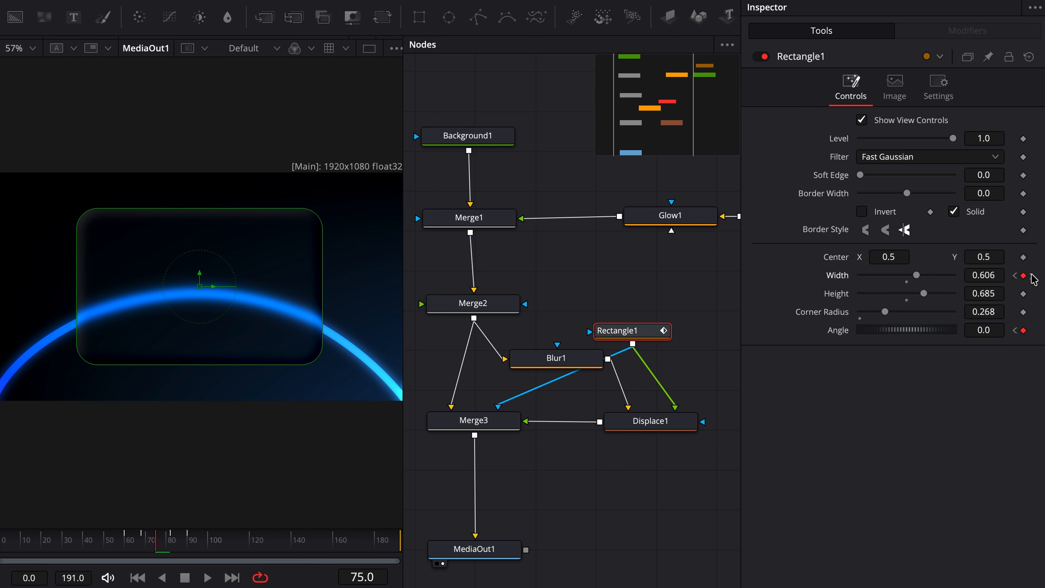
left_click(1032, 275)
left_click(1032, 275)
left_click(1015, 275)
left_click(1015, 276)
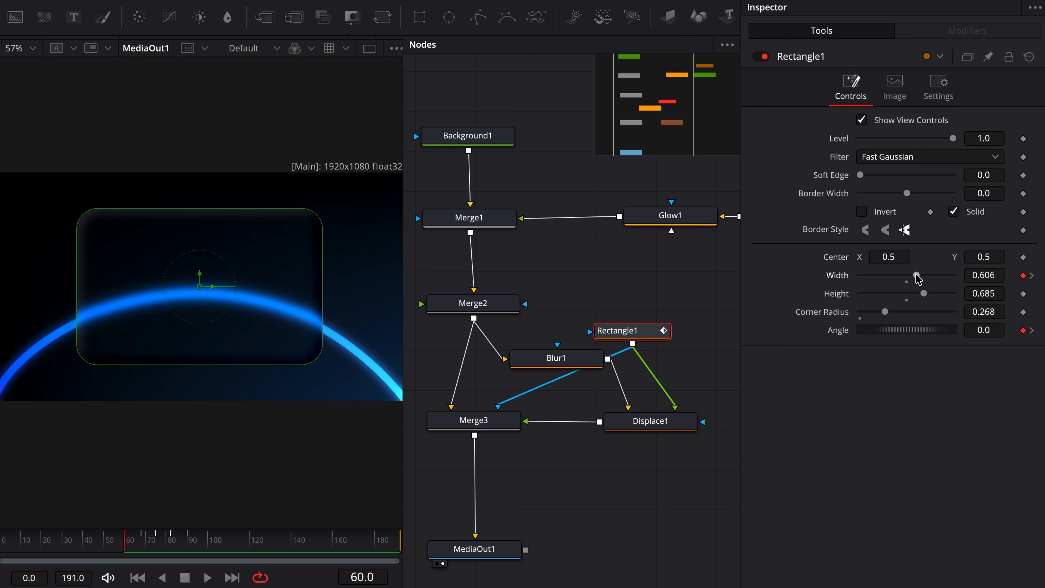
Step: Set Rectangle1's width to 0 at frame 60, and its width to 0.647 with an angle of 2.0 at frame 68
left_click_drag(915, 275, 579, 309)
left_click(1032, 276)
left_click_drag(983, 277, 906, 331)
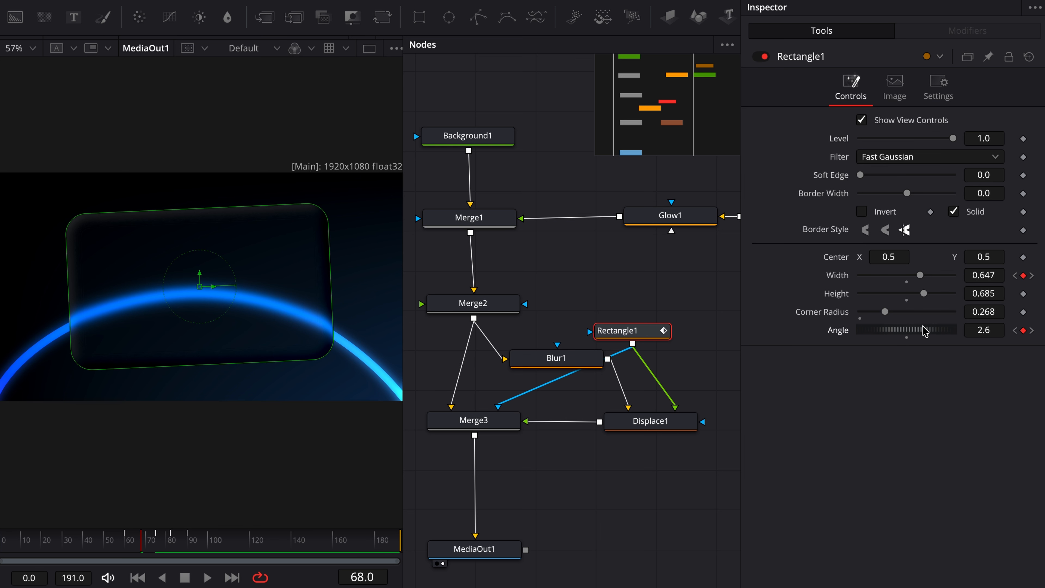
key("Tab")
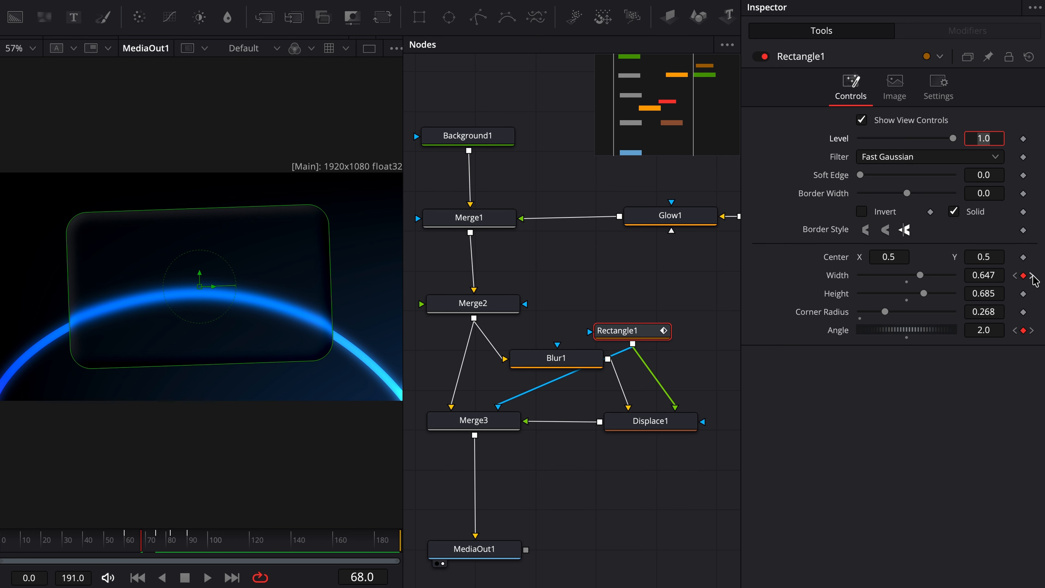
Step: Set Rectangle1's width to 0.572 with a slight opposite tilt at frame 75, and to 0.623 with an angle of 1.0 at frame 82
left_click(1032, 274)
left_click_drag(981, 275, 965, 275)
left_click(979, 330)
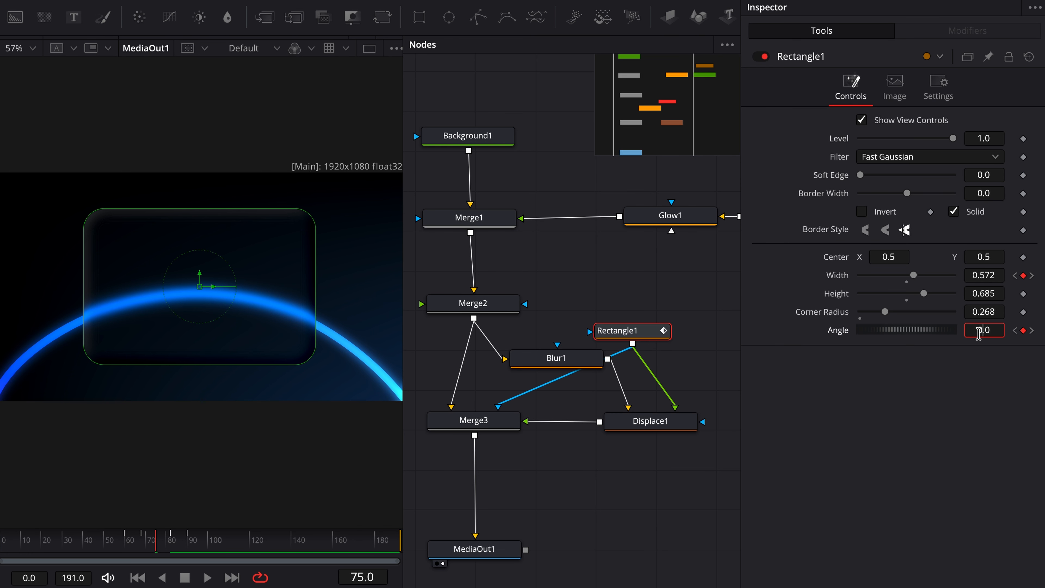
left_click(1032, 331)
left_click_drag(983, 276, 991, 276)
left_click(994, 330)
type("1")
key("Tab")
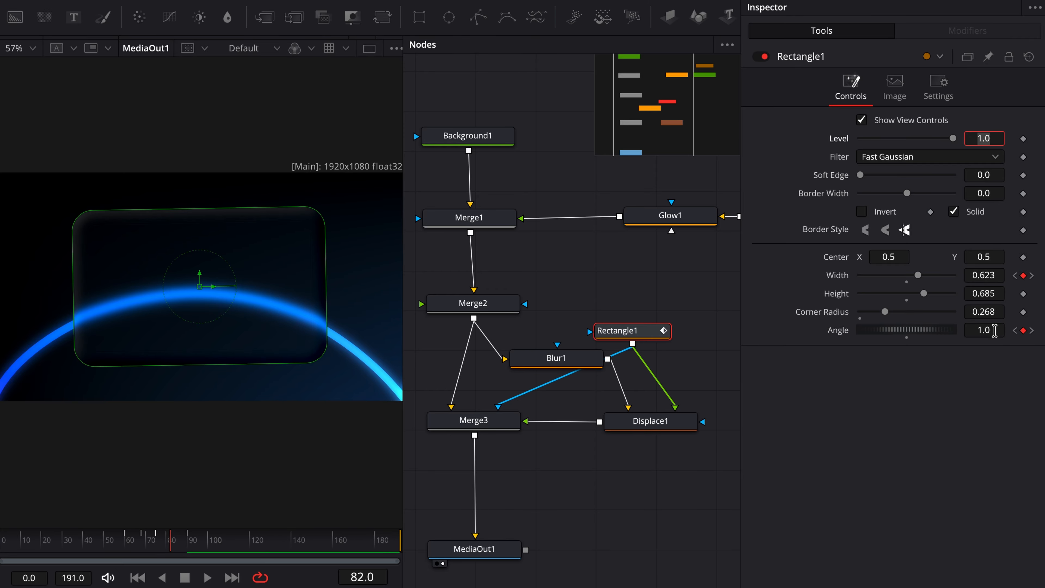
left_click(1031, 274)
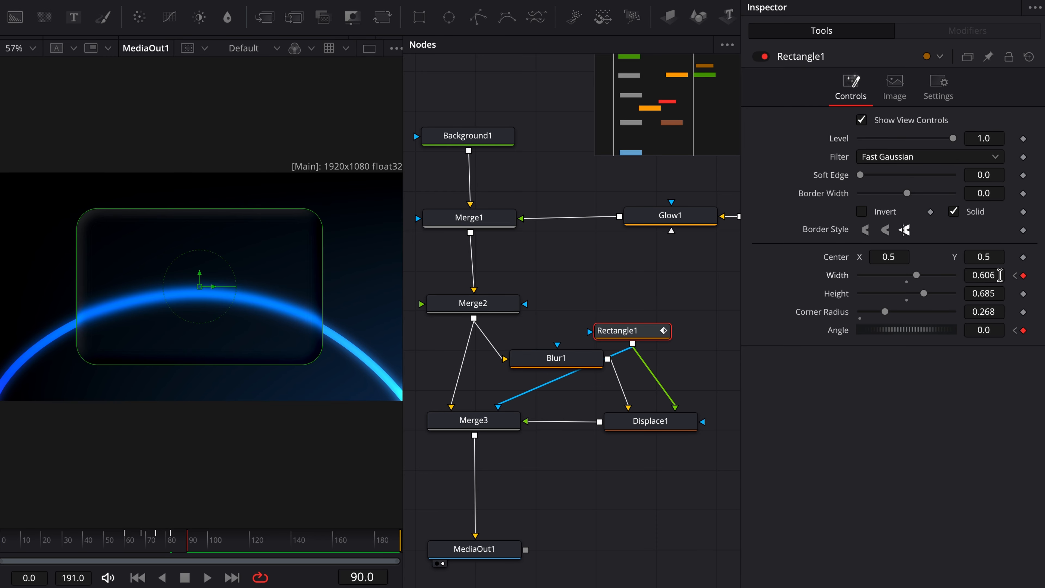
Step: Enable motion blur on Rectangle1 with quality 4 and a shutter angle of about 252
left_click(938, 86)
left_click(875, 137)
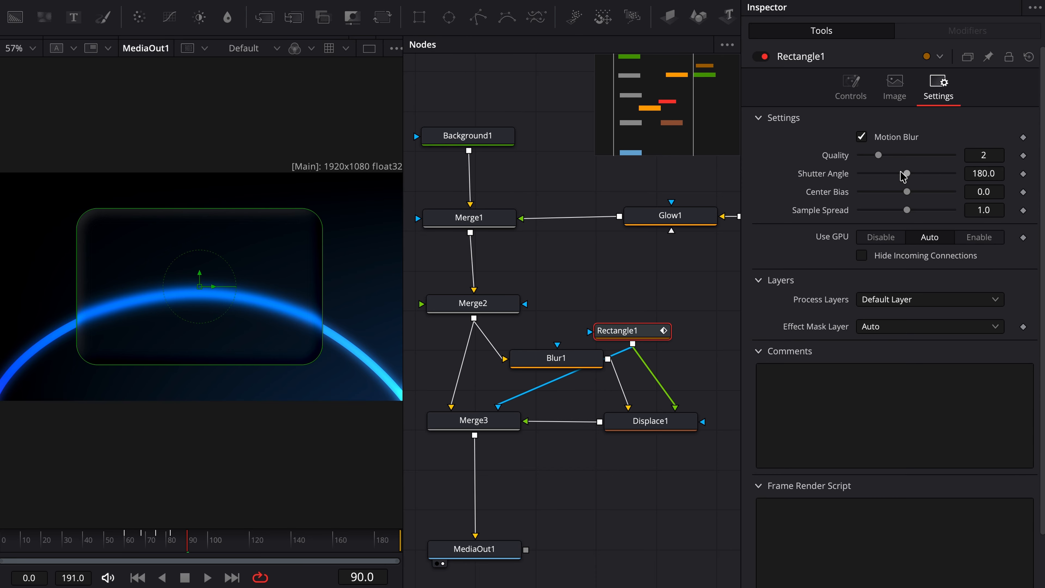
left_click_drag(906, 174, 926, 176)
Step: Smooth all of Rectangle1's width and angle keyframes in the spline editor
left_click(765, 1)
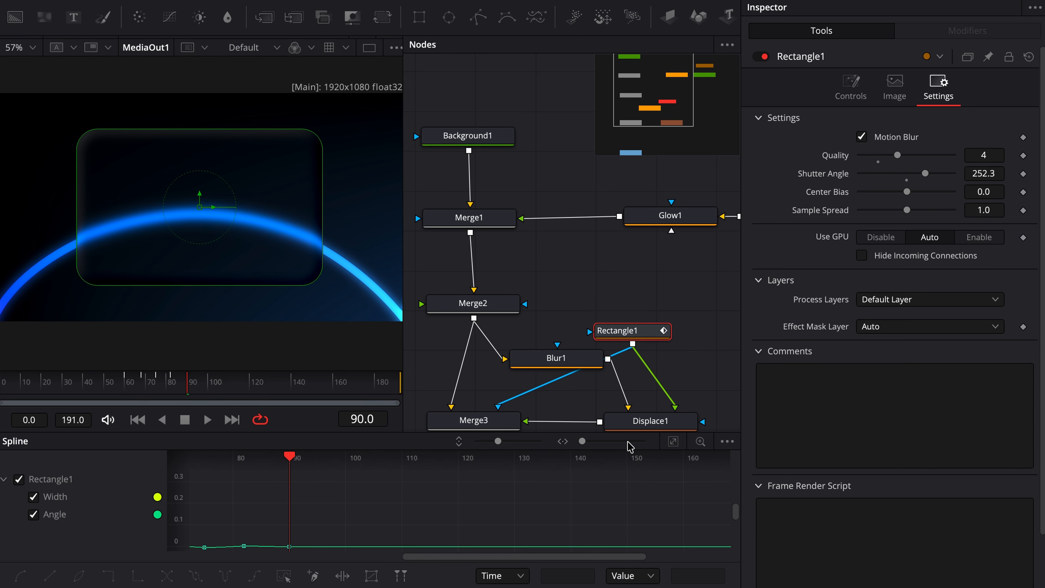
left_click(673, 442)
key("ctrl+a")
key("shift+s")
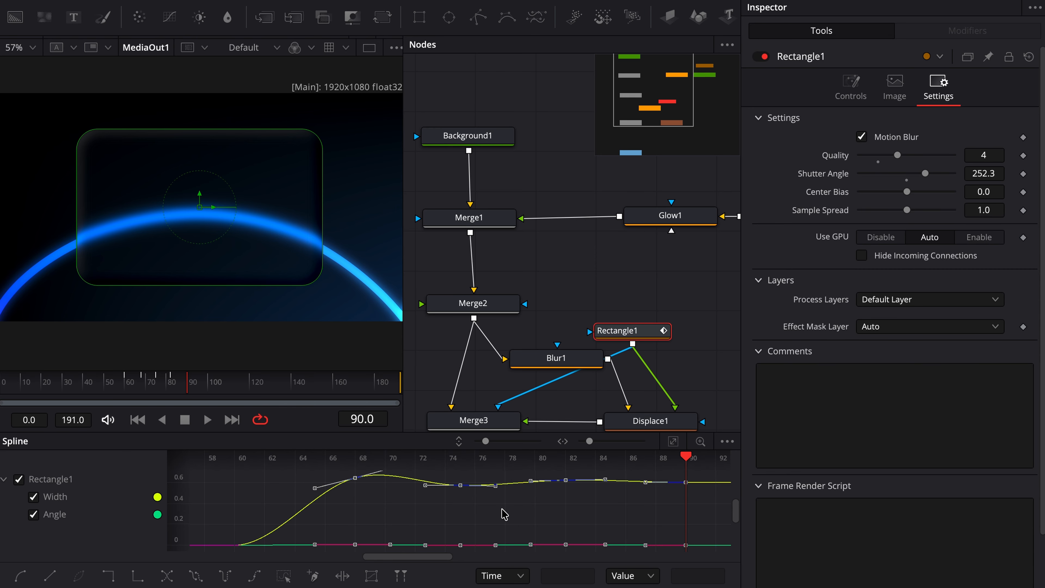
left_click(877, 0)
Step: Play the animation from the beginning to review the arch and the glass panel's entrance
left_click_drag(59, 543, 4, 544)
key("space")
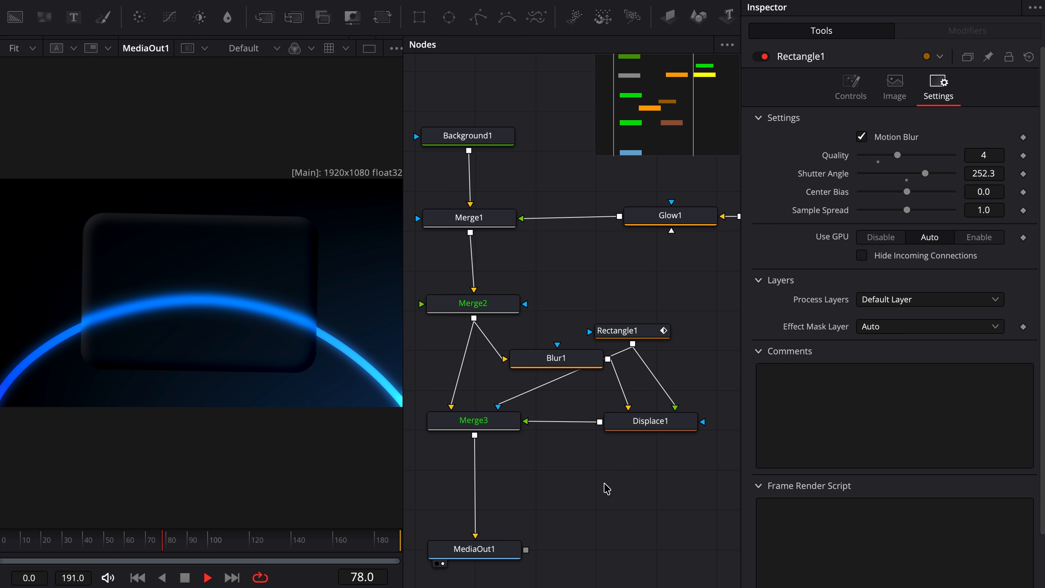
key("space")
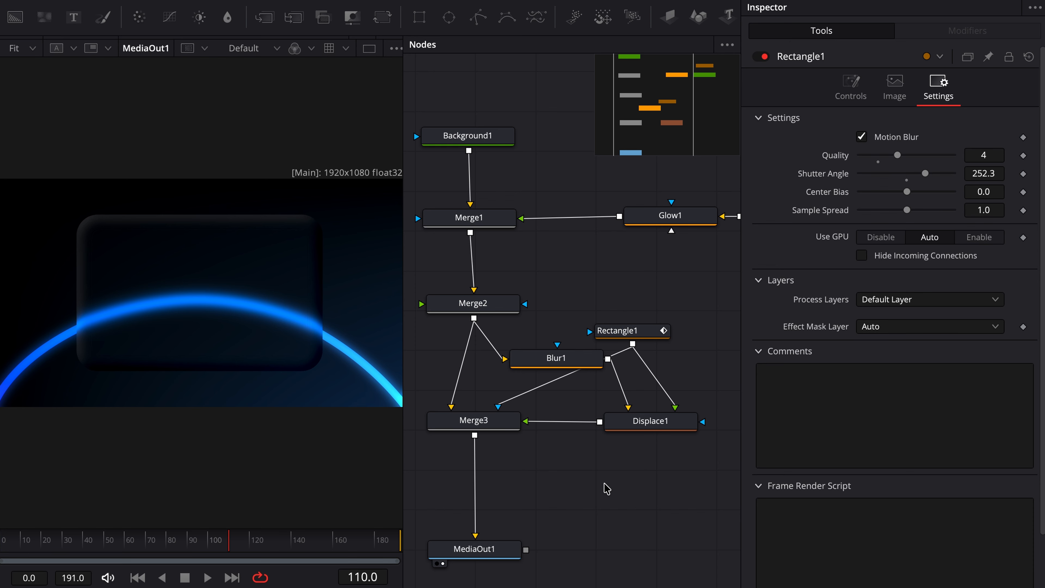
Step: Play back the glass panel's entrance and scrub to frame 50 to judge its speed
left_click(80, 534)
key("space")
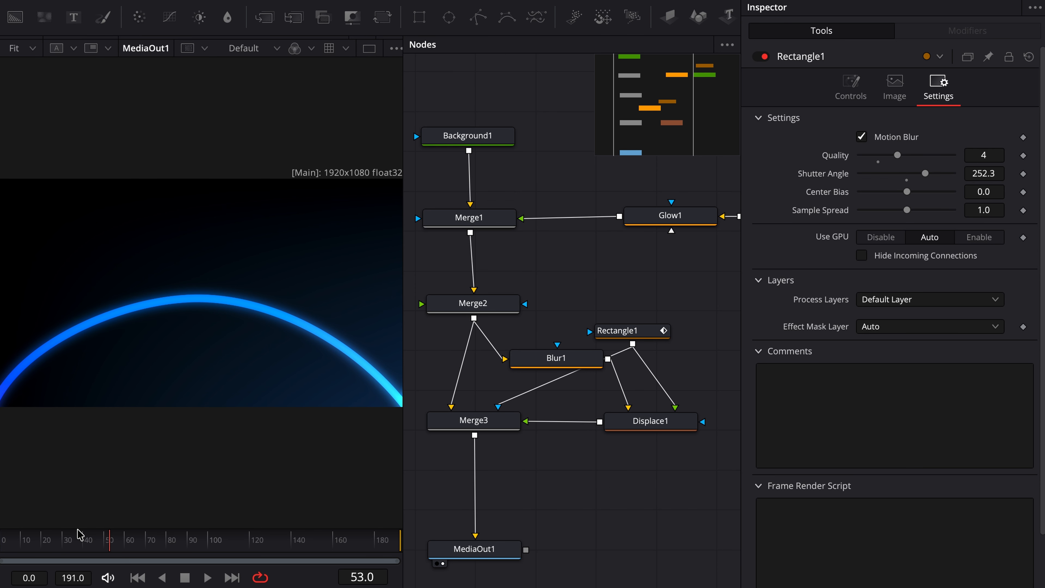
key("space")
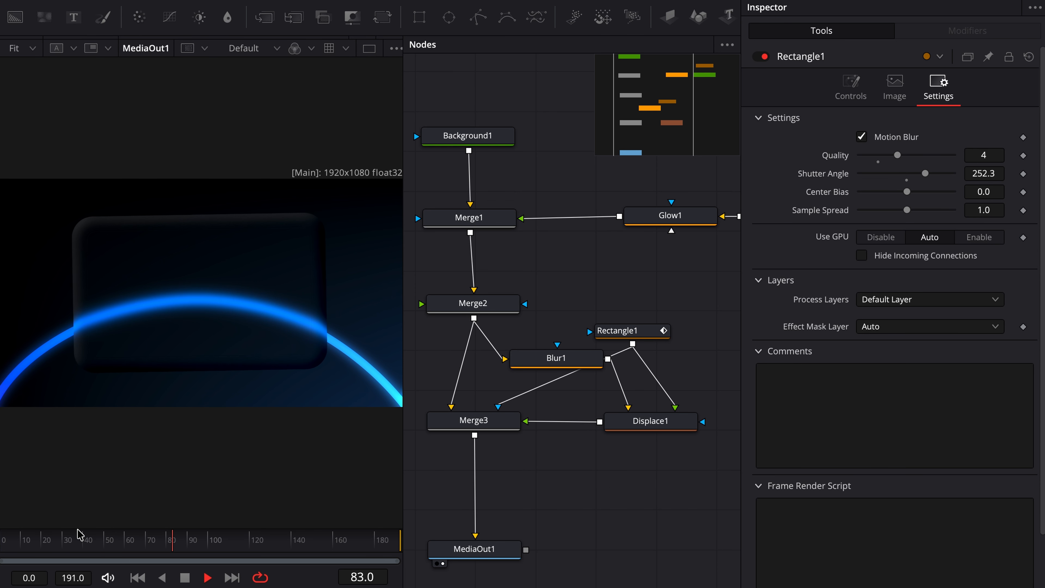
left_click_drag(133, 539, 103, 540)
key("Right")
key("Right")
key("Right")
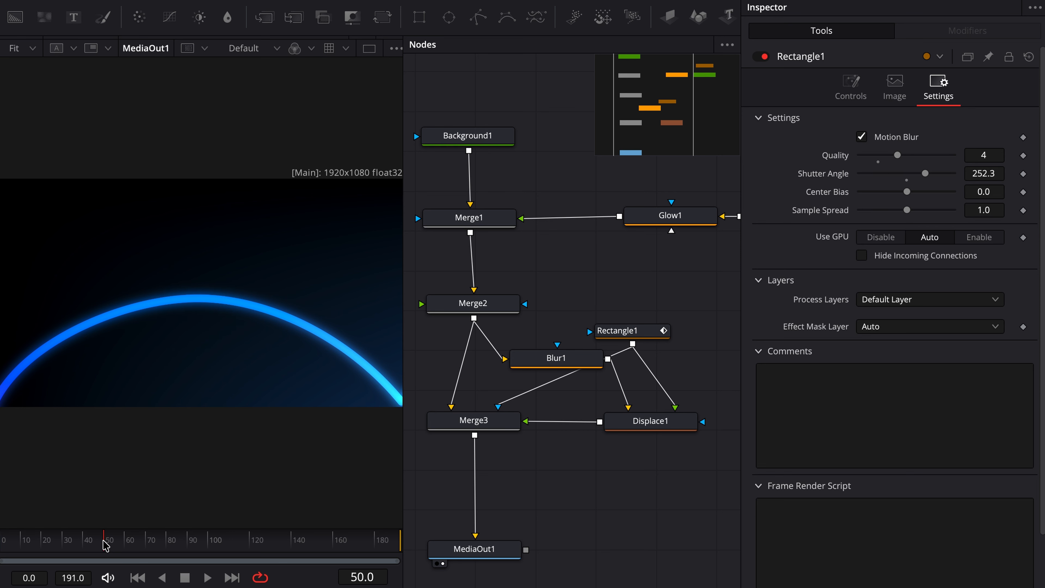
Step: Retime Rectangle1's width and angle keyframes in the spline editor for a faster bounce ending at frame 80
left_click(633, 336)
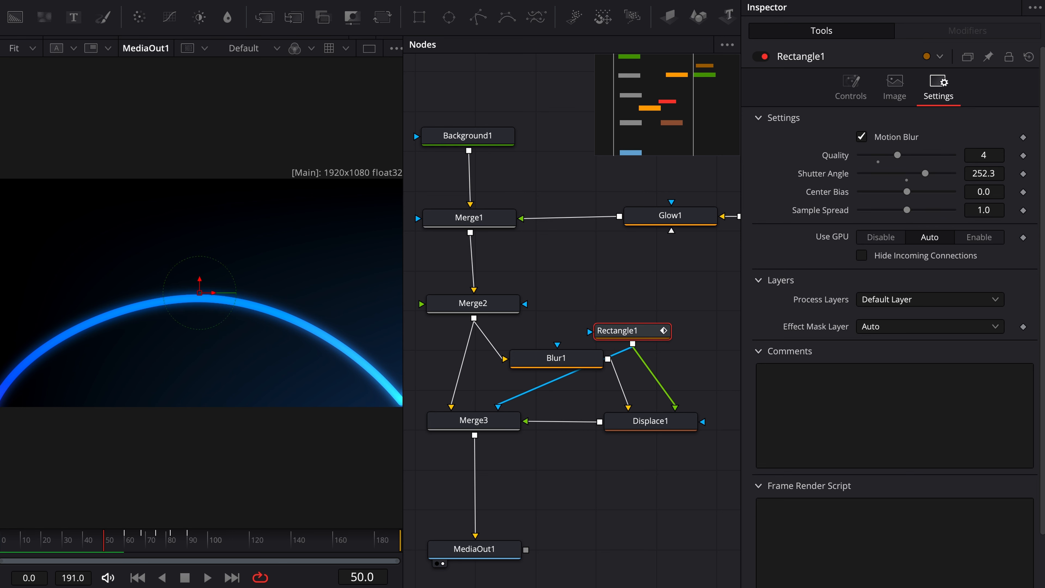
key("F8")
left_click(673, 441)
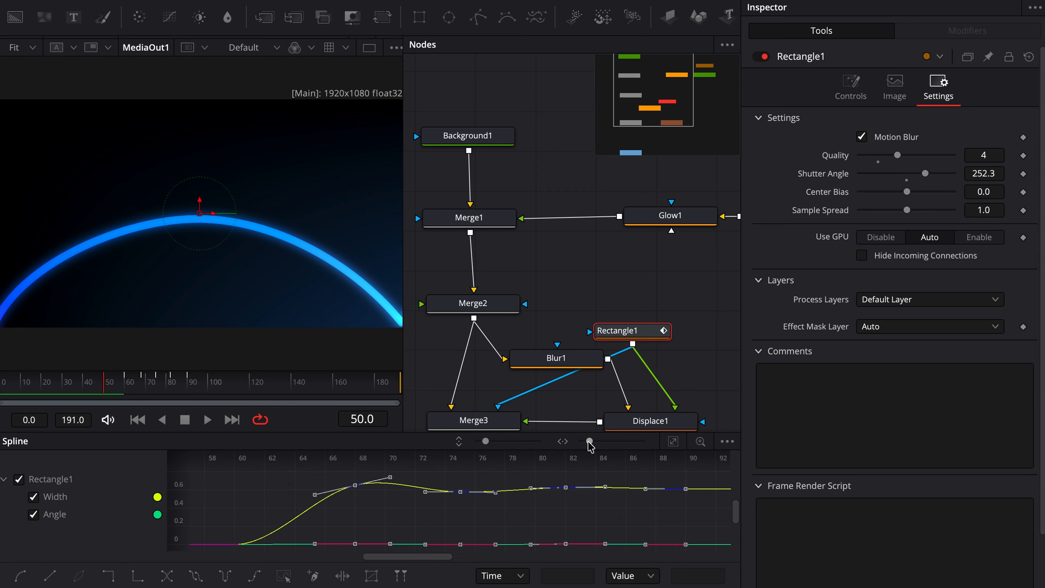
left_click_drag(589, 441, 581, 441)
left_click_drag(488, 441, 478, 440)
left_click_drag(387, 523, 345, 523)
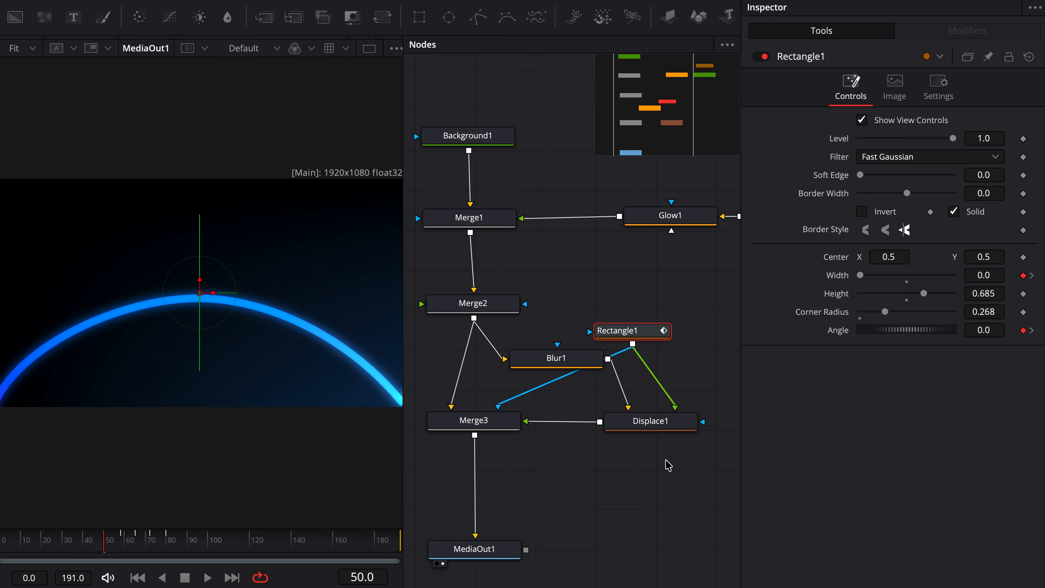
left_click(665, 461)
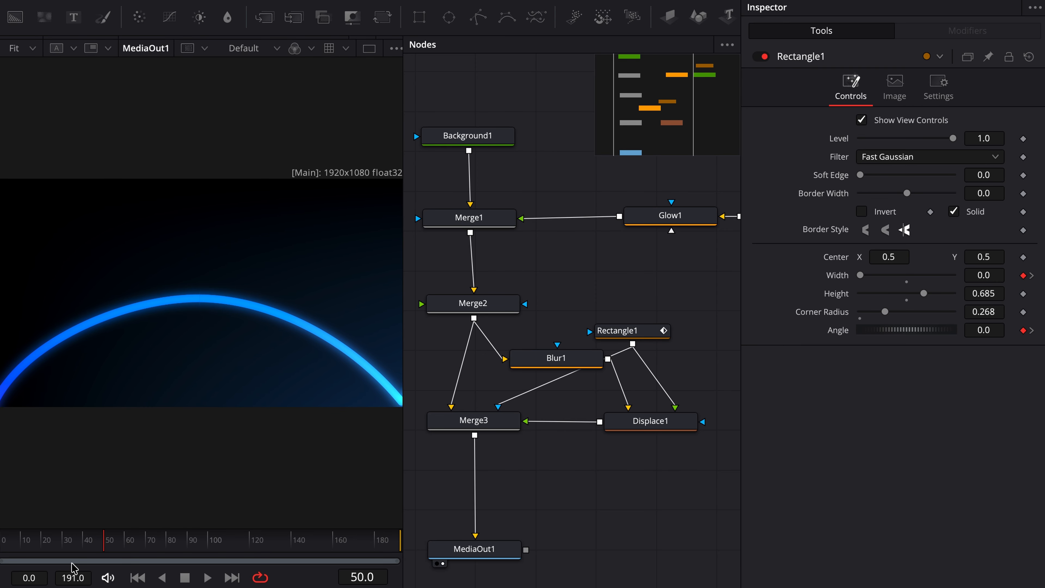
Step: Play the animation from an early frame to review the retimed panel entrance, and move to frame 80
left_click(47, 543)
key("space")
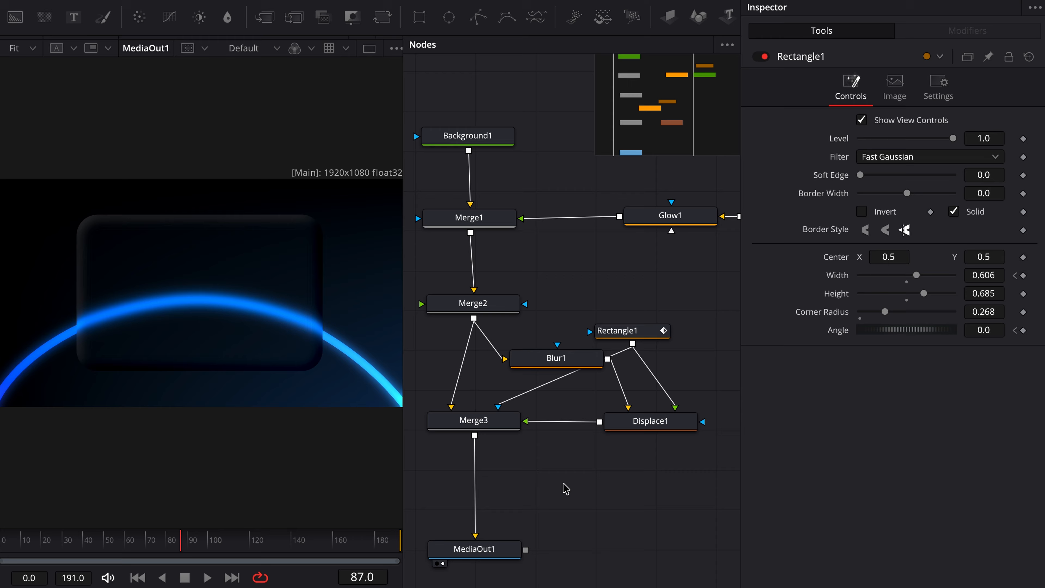
key("Left")
key("Left")
key("Left")
key("Left")
key("Left")
key("Left")
key("Left")
Step: Move MediaOut1 farther below Merge3 and merge the blue document image over the composite between them
scroll(565, 484, "down", 8)
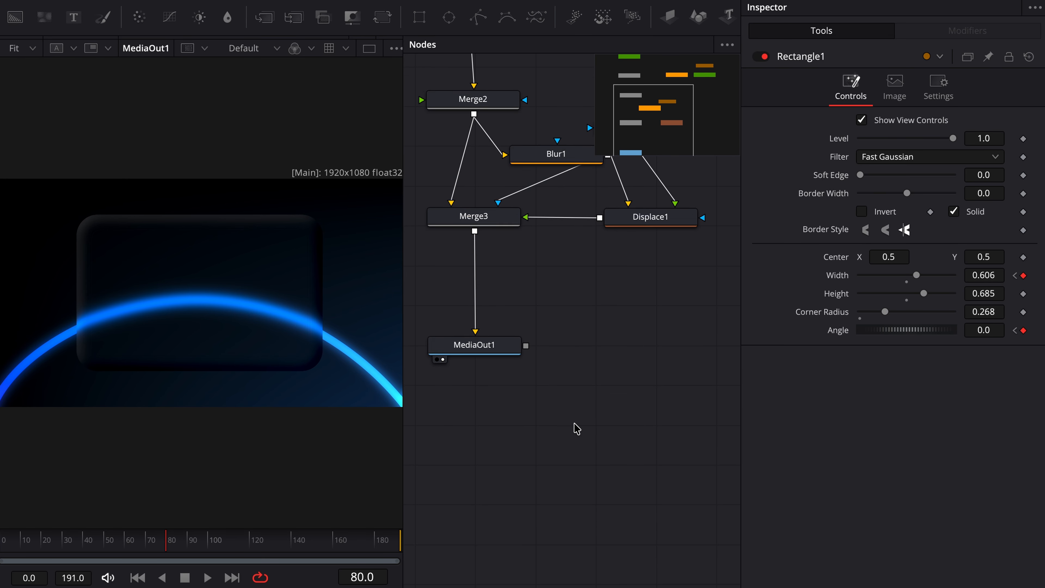
left_click_drag(470, 216, 458, 458)
left_click(461, 463)
scroll(564, 289, "up", 5)
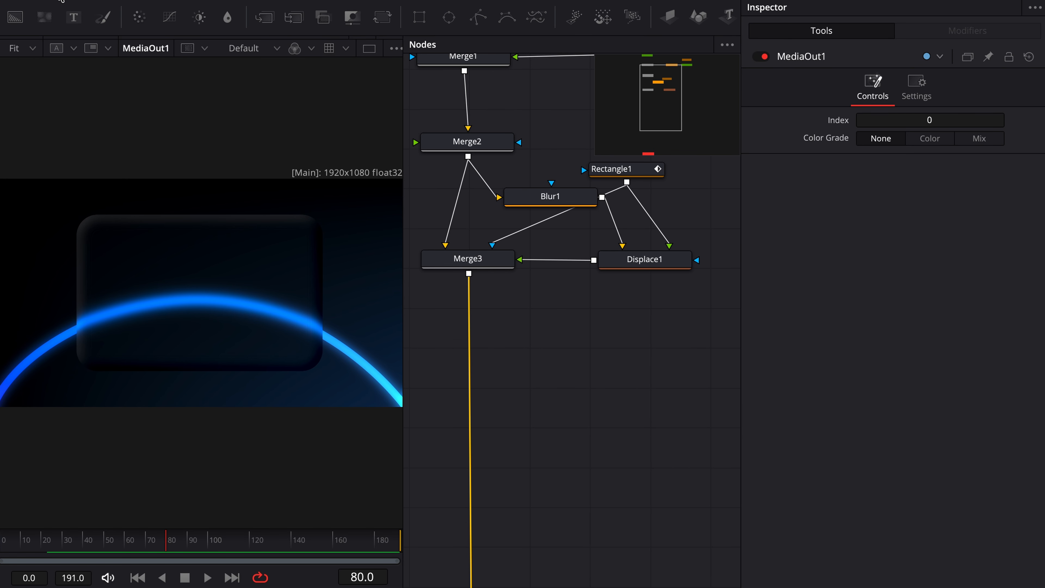
left_click_drag(156, 482, 470, 279)
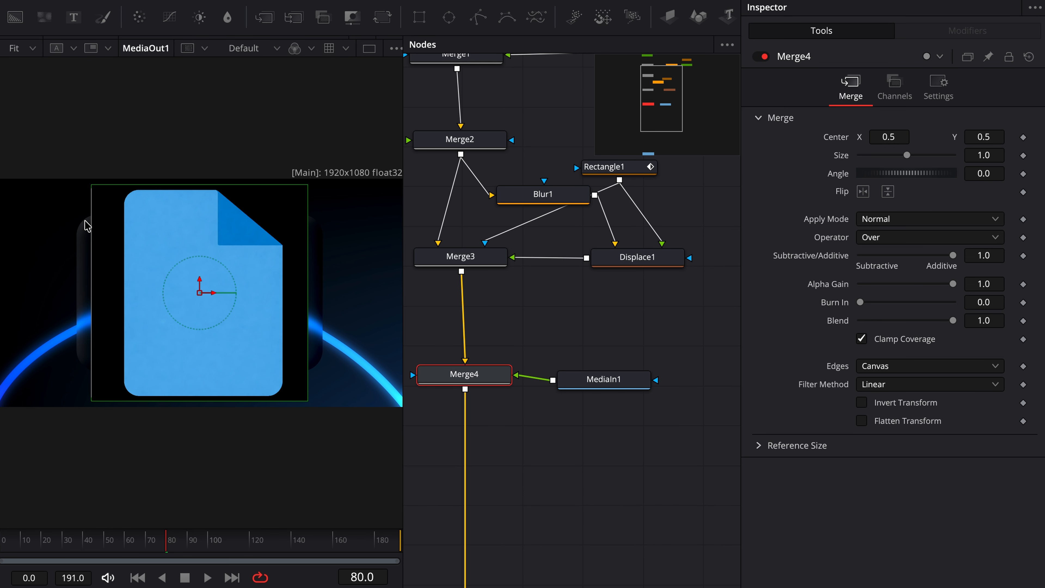
Step: Insert a 3D Keyer between MediaIn1 and Merge4 to key out the document image's black background
left_click_drag(582, 384, 695, 383)
key("shift+space")
type("blur")
key("BackSpace")
key("BackSpace")
key("BackSpace")
key("BackSpace")
type("3d")
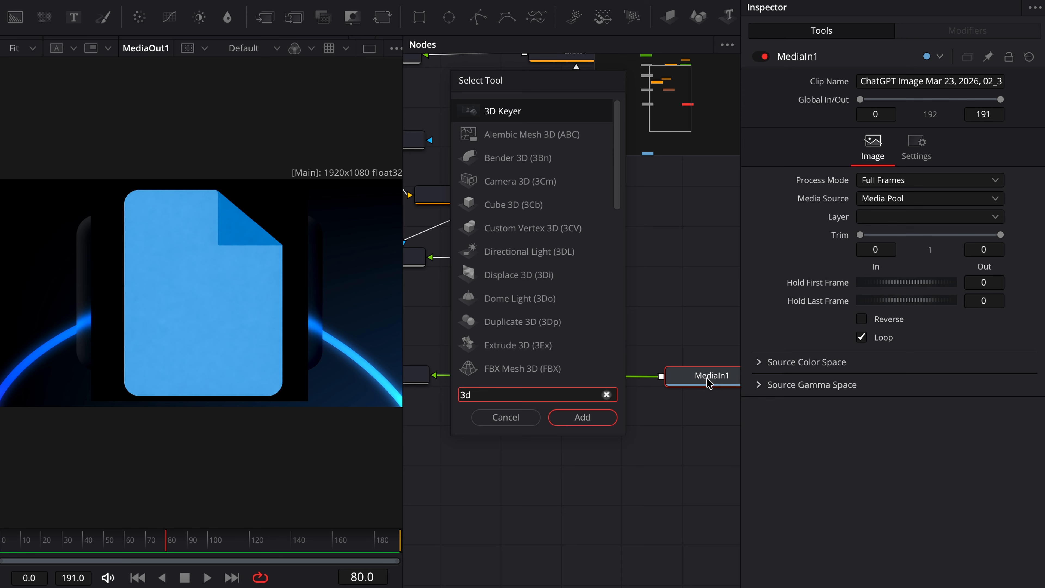
key("Return")
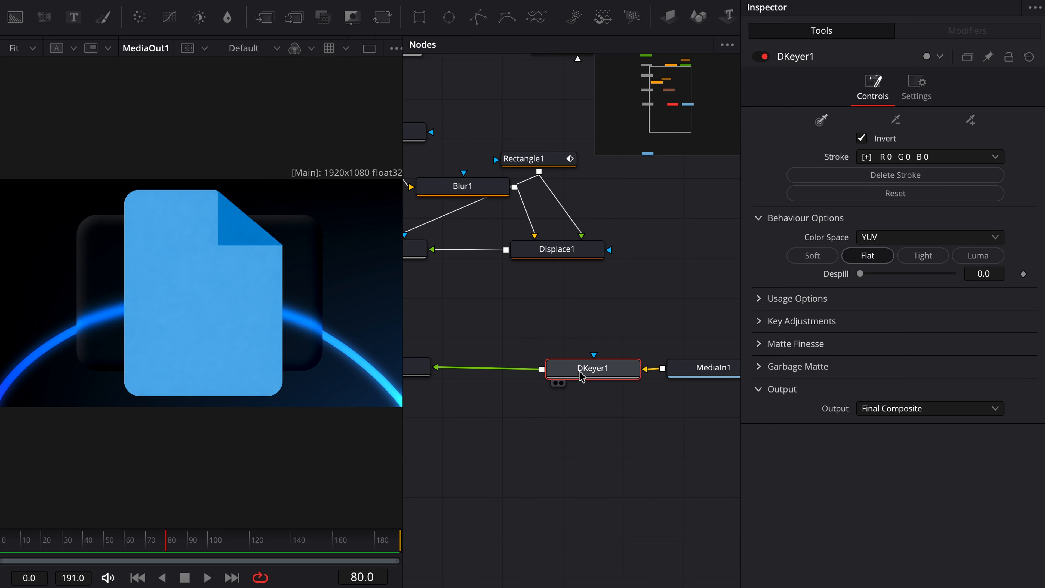
left_click_drag(579, 373, 566, 373)
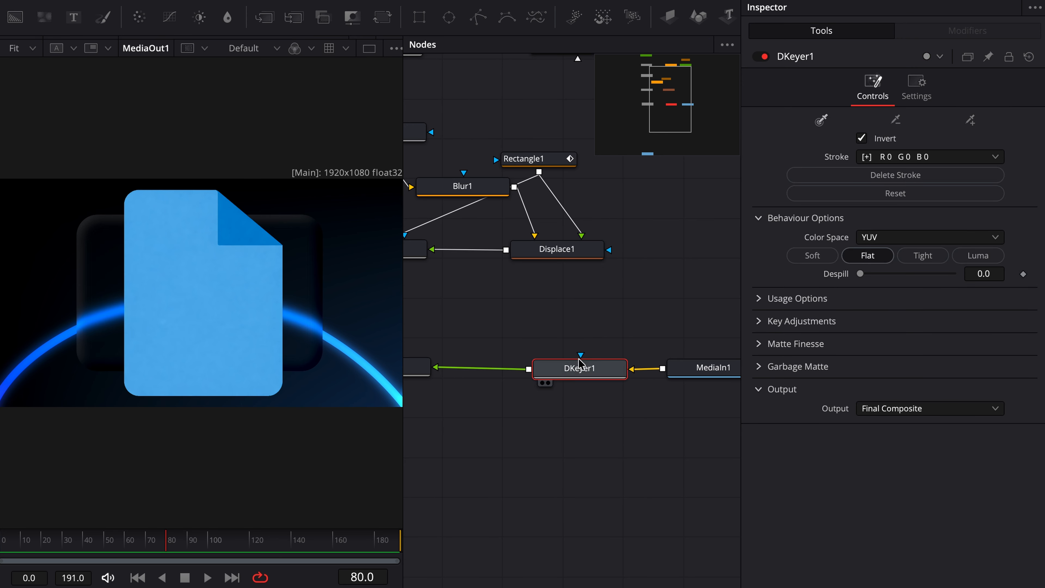
Step: Insert a Transform after DKeyer1 with size 0.28 and center 0.171, 0.625 to place the document in the panel's upper-left area
left_click_drag(524, 421, 737, 346)
left_click_drag(549, 370, 689, 375)
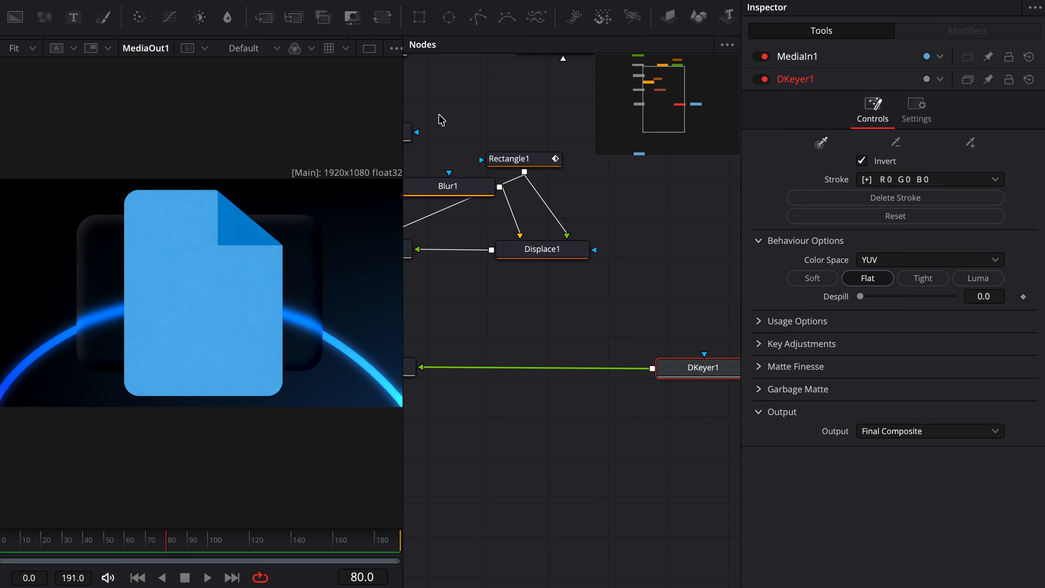
left_click_drag(381, 17, 540, 371)
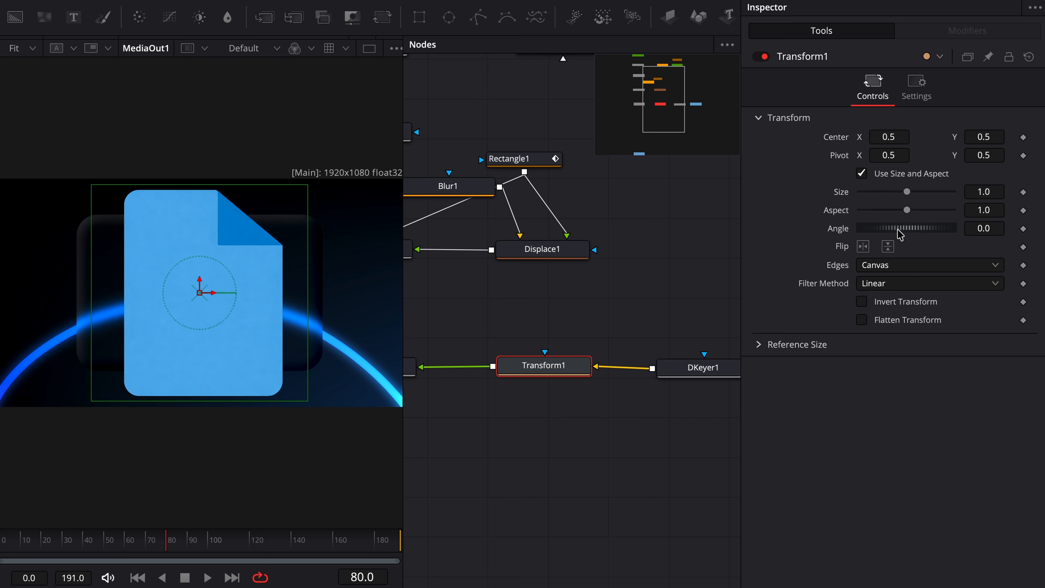
left_click_drag(906, 192, 869, 196)
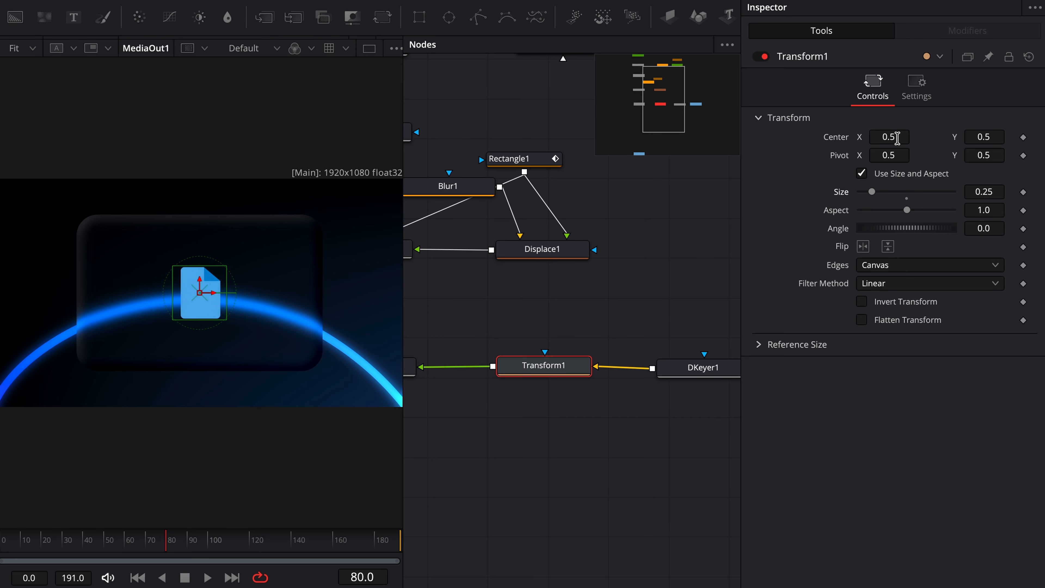
left_click_drag(895, 139, 746, 139)
left_click_drag(984, 136, 1025, 137)
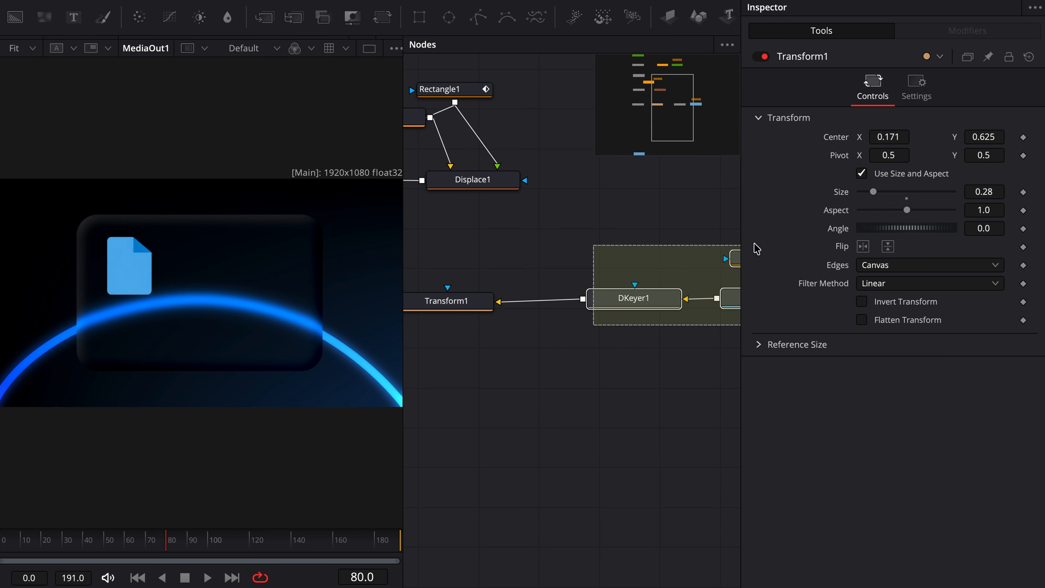
Step: Shift the keyer and image nodes away from Transform1 and insert a new Merge between Transform1 and DKeyer1
left_click_drag(757, 248, 756, 249)
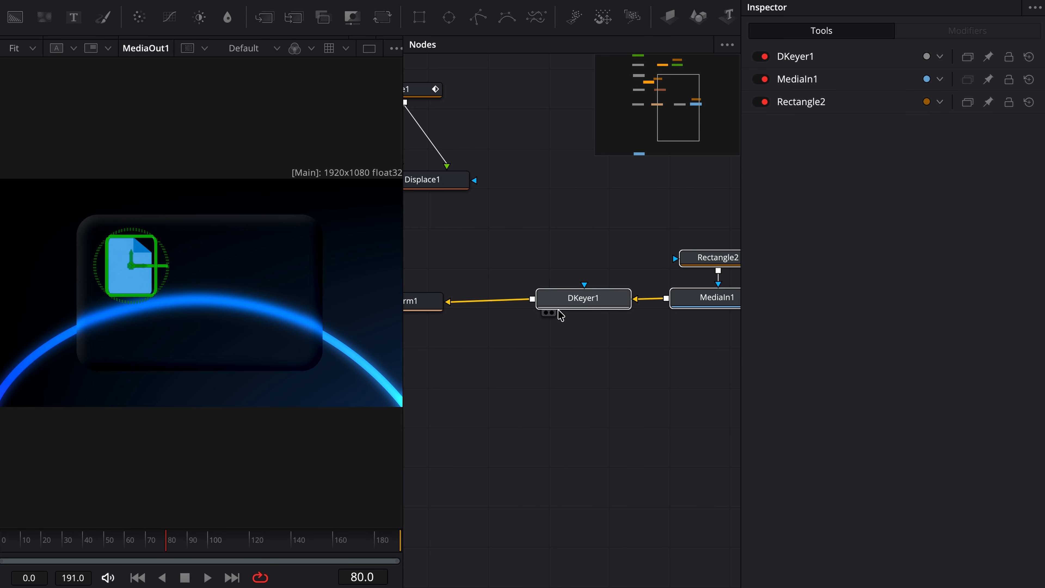
left_click_drag(560, 310, 681, 311)
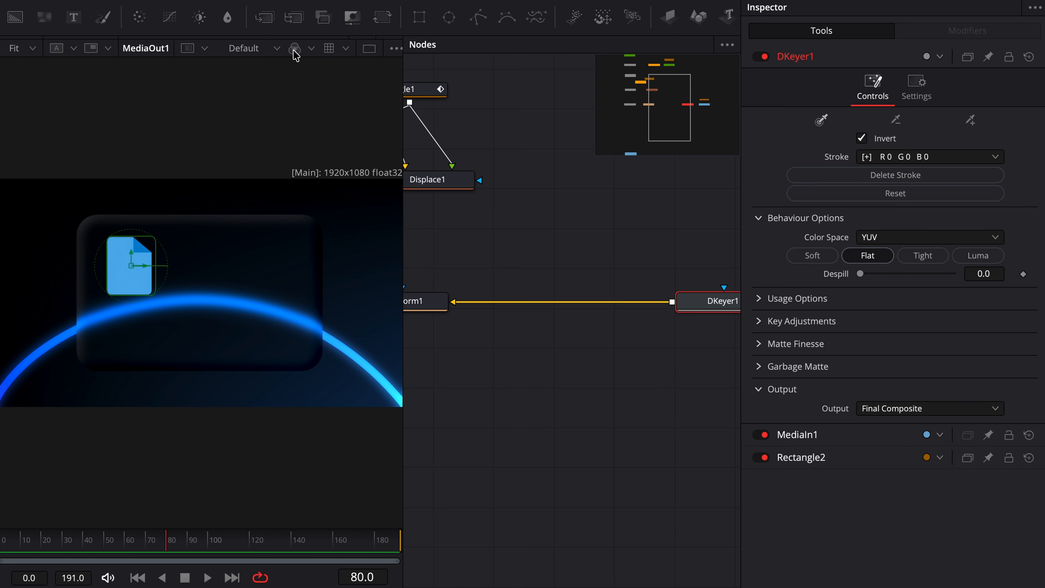
left_click_drag(264, 17, 563, 302)
Step: Duplicate the four-corner blue Background2 node and connect the copy as Merge5's foreground
scroll(522, 243, "up", 10)
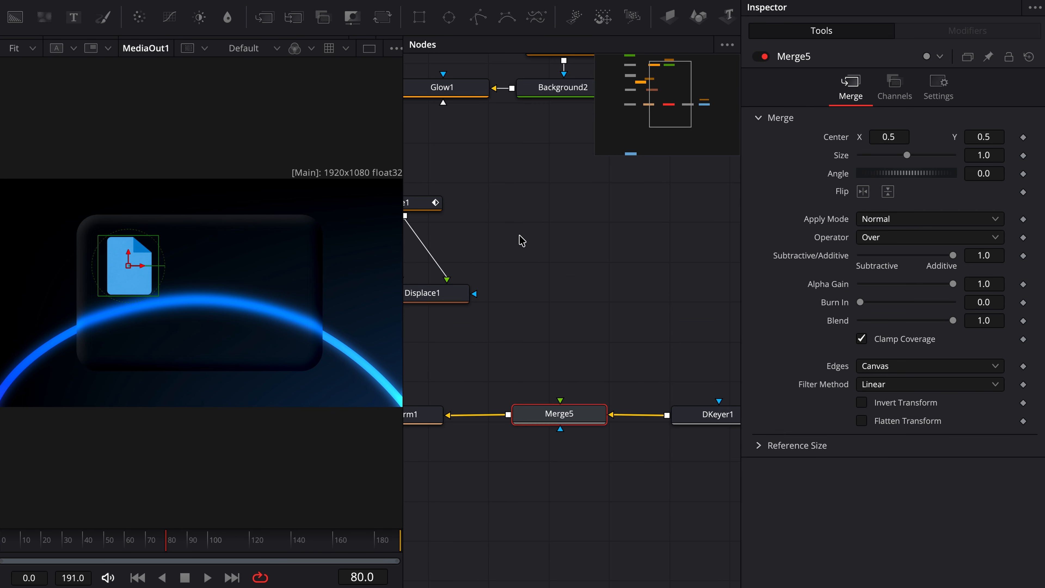
left_click(563, 352)
scroll(571, 460, "down", 10)
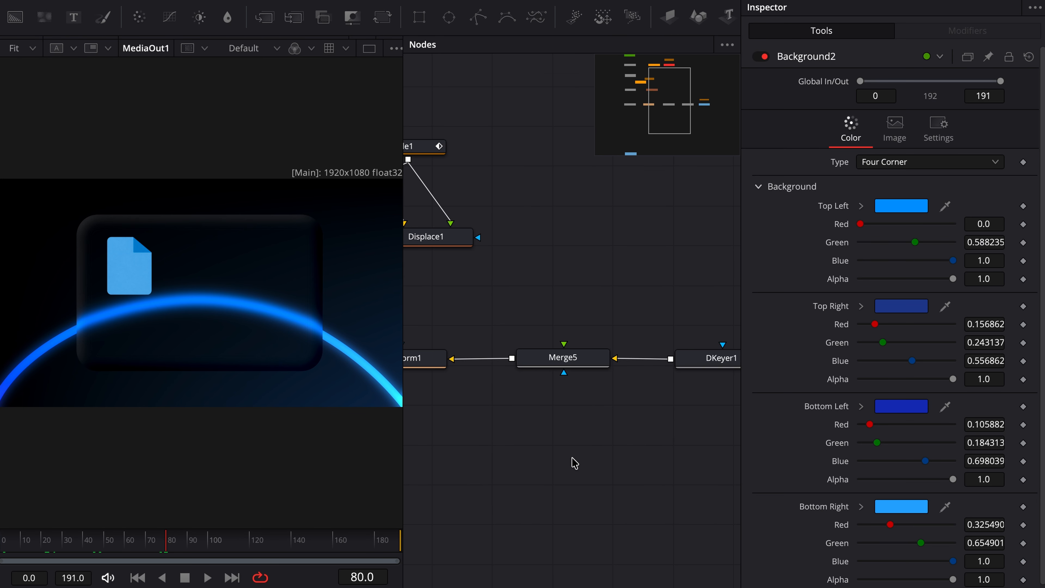
key("ctrl+v")
left_click_drag(545, 331, 561, 294)
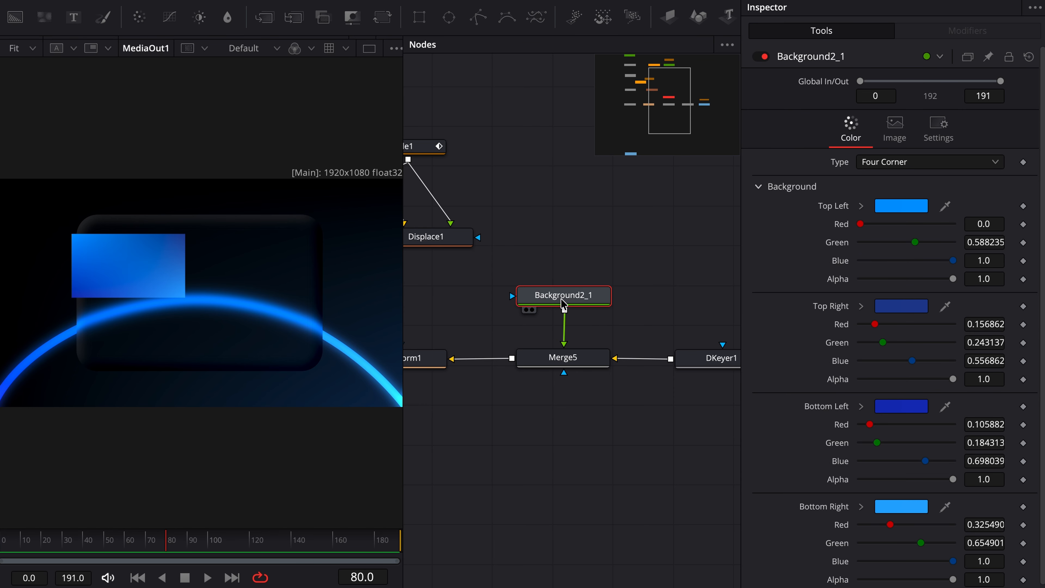
Step: Mask Background2_1 with a rectangle of width 0.449, height 0.299, corner radius 0.331 and center 0.376, 0.357
left_click(424, 21)
left_click_drag(907, 275, 891, 311)
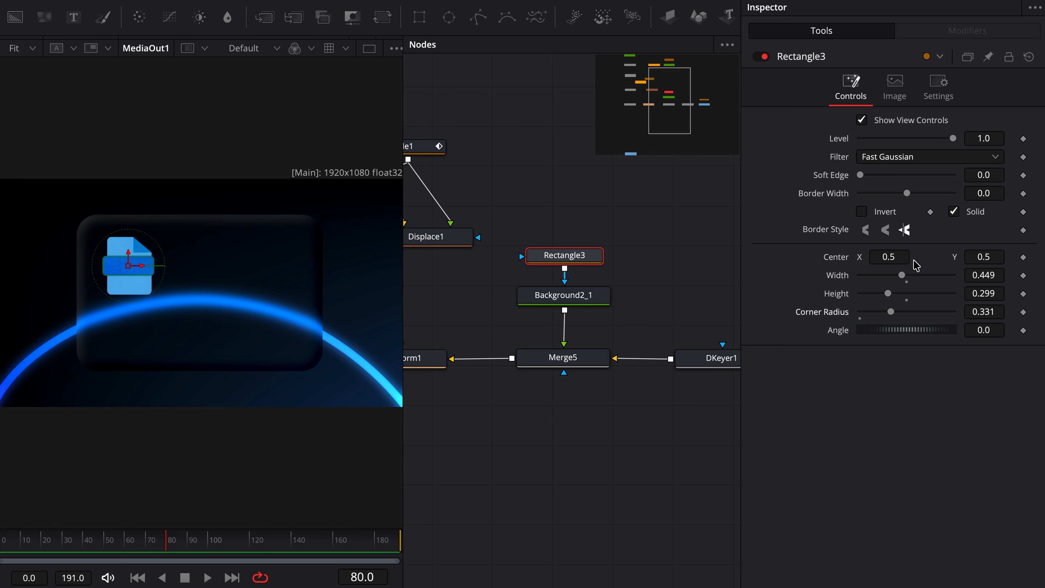
left_click_drag(894, 257, 870, 257)
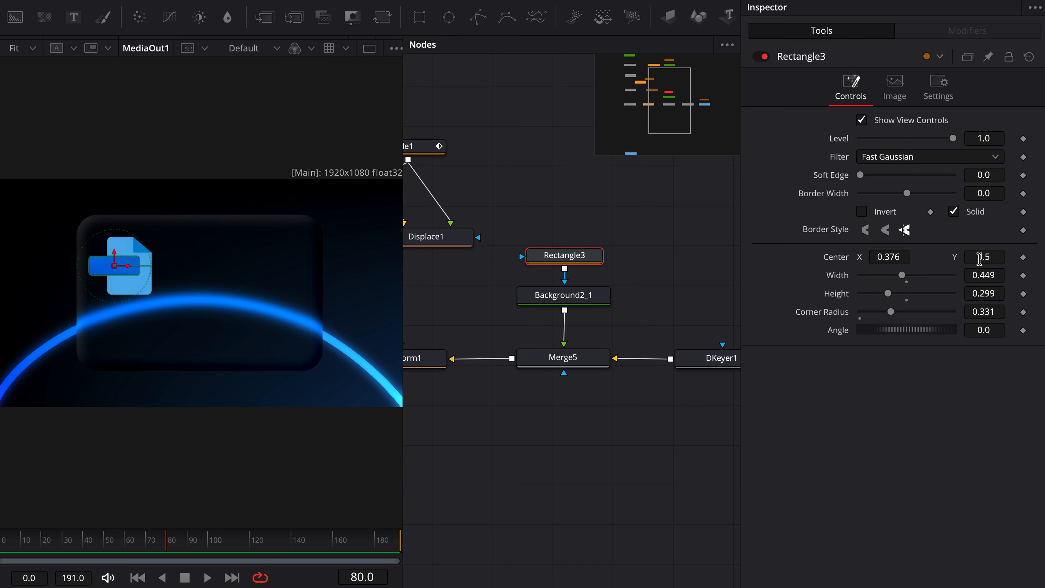
left_click_drag(979, 257, 950, 257)
left_click(619, 511)
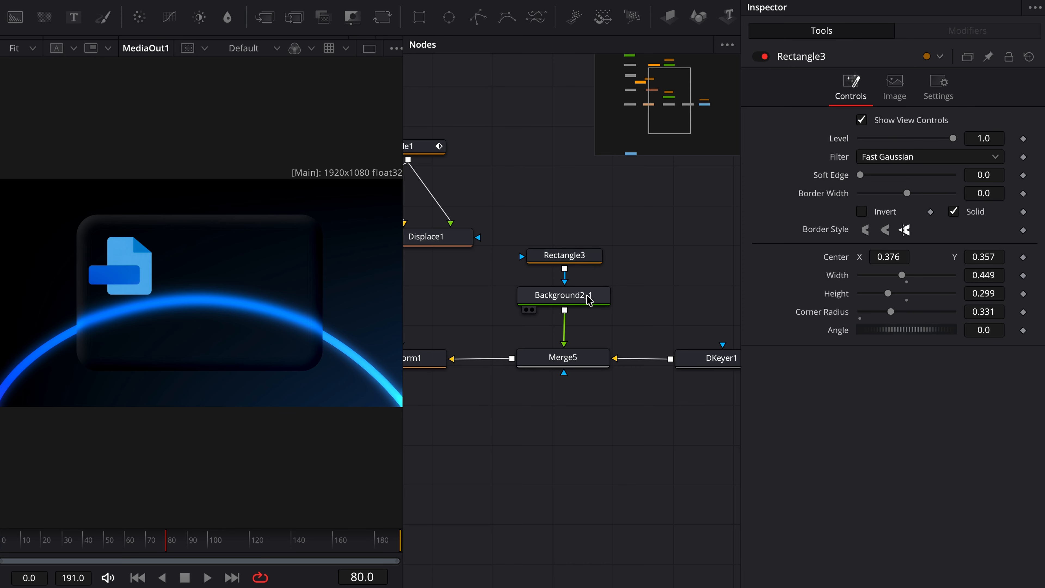
Step: Add a Drop Shadow node between Background2_1 and Merge5
left_click(589, 299)
key("shift+space")
type("drop")
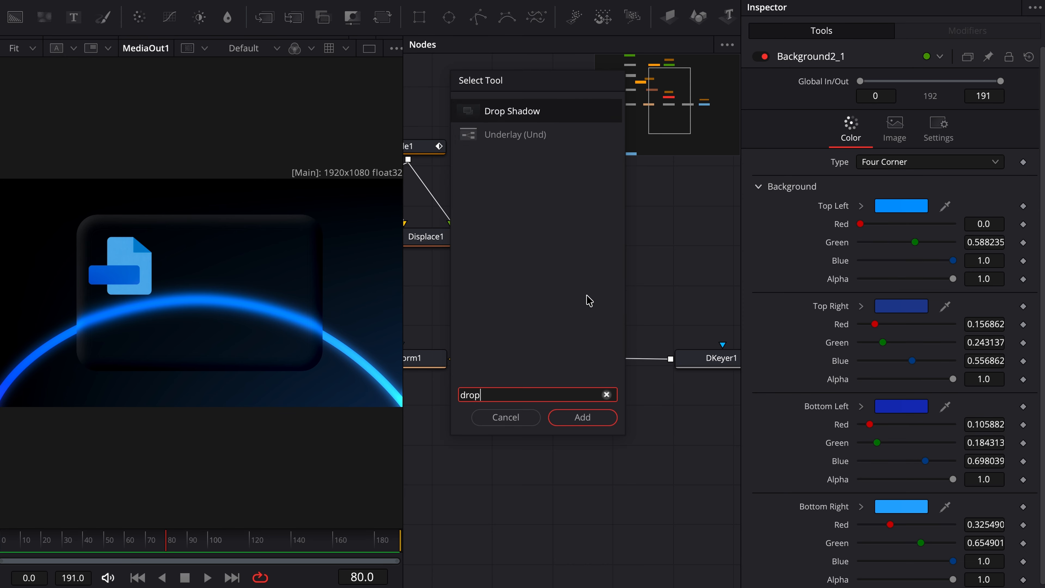
key("Return")
Step: Insert a Merge between Merge5 and Transform1 and connect a Text node reading "MP4" as its foreground
left_click_drag(265, 26, 510, 359)
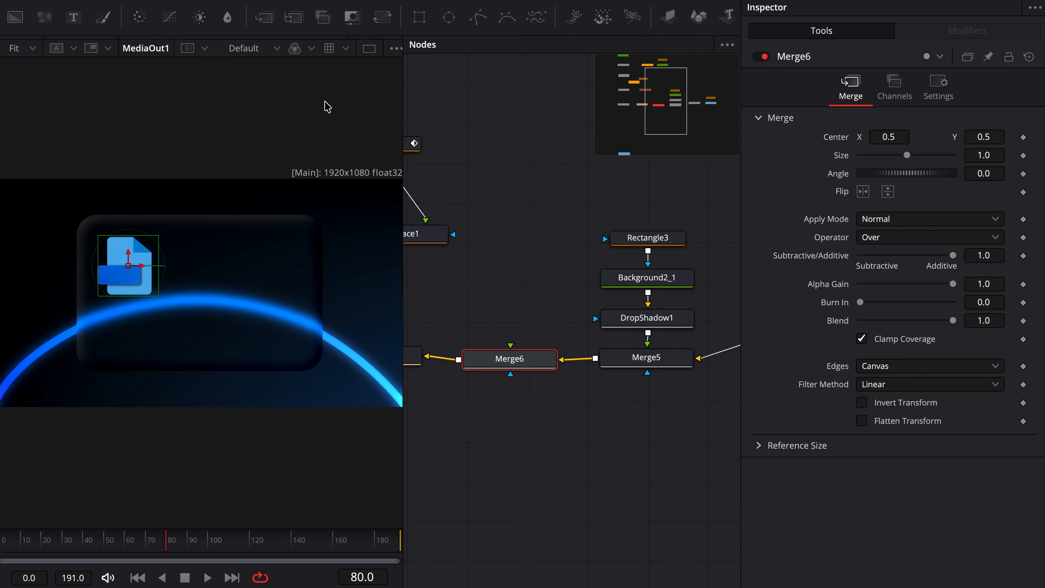
left_click_drag(82, 20, 513, 293)
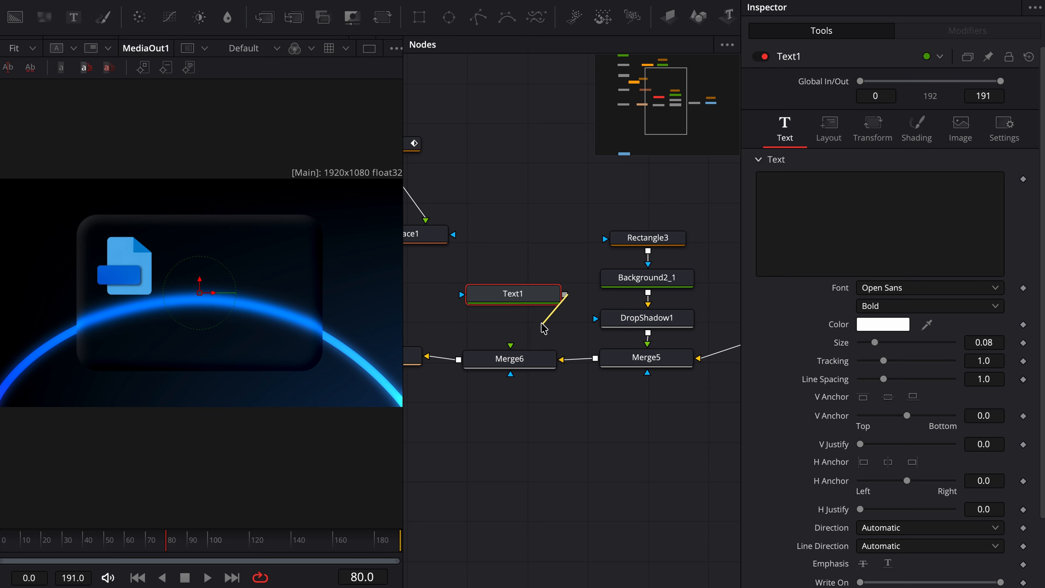
left_click(806, 224)
type("MP4")
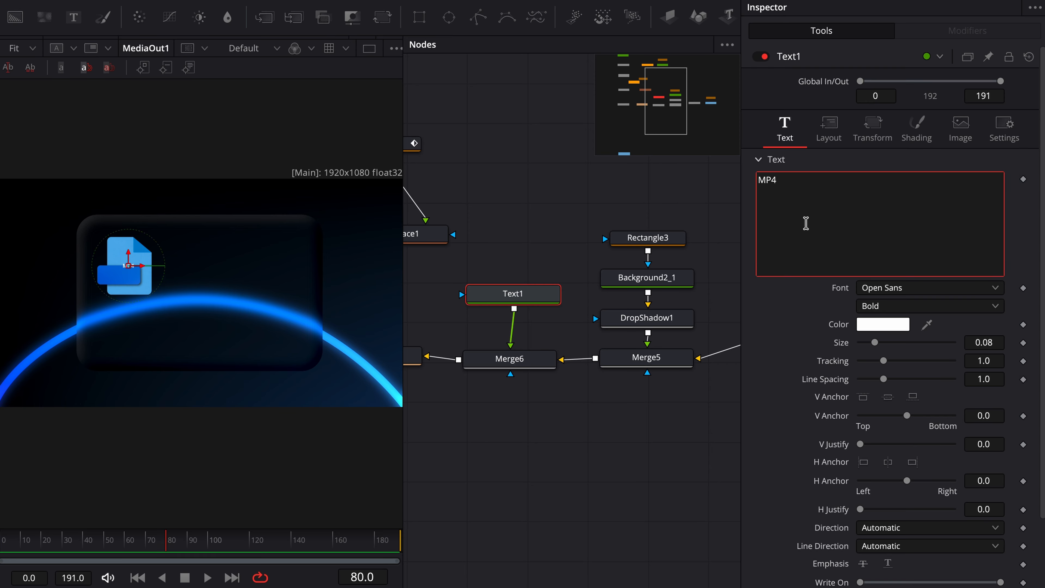
key("Caps_Lock")
Step: Set the MP4 text to Inter Black at size 0.1614 and position it over the document's dark blue label
left_click(930, 287)
scroll(895, 350, "up", 5)
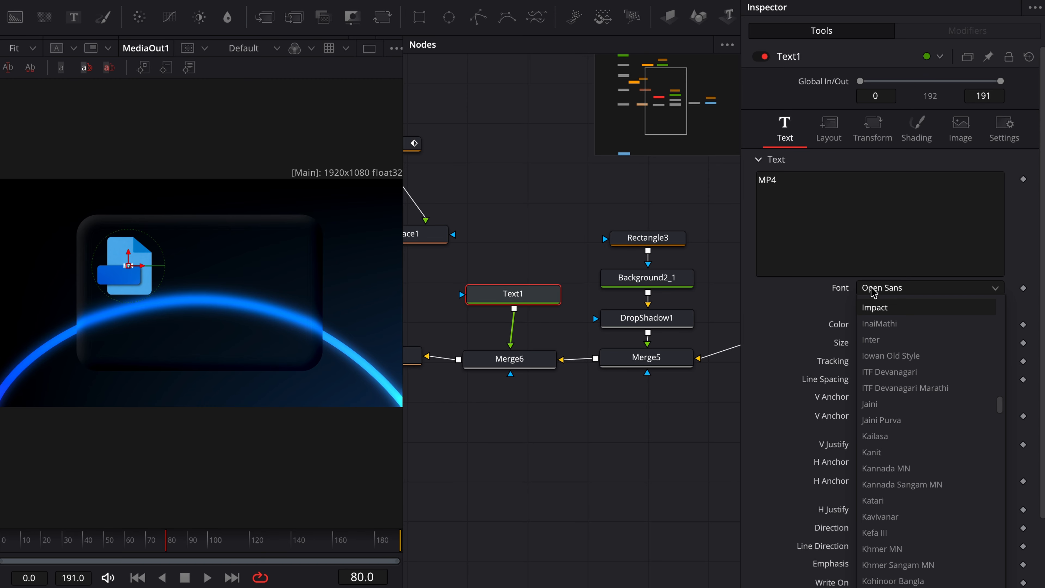
left_click(893, 340)
left_click(888, 306)
left_click(874, 369)
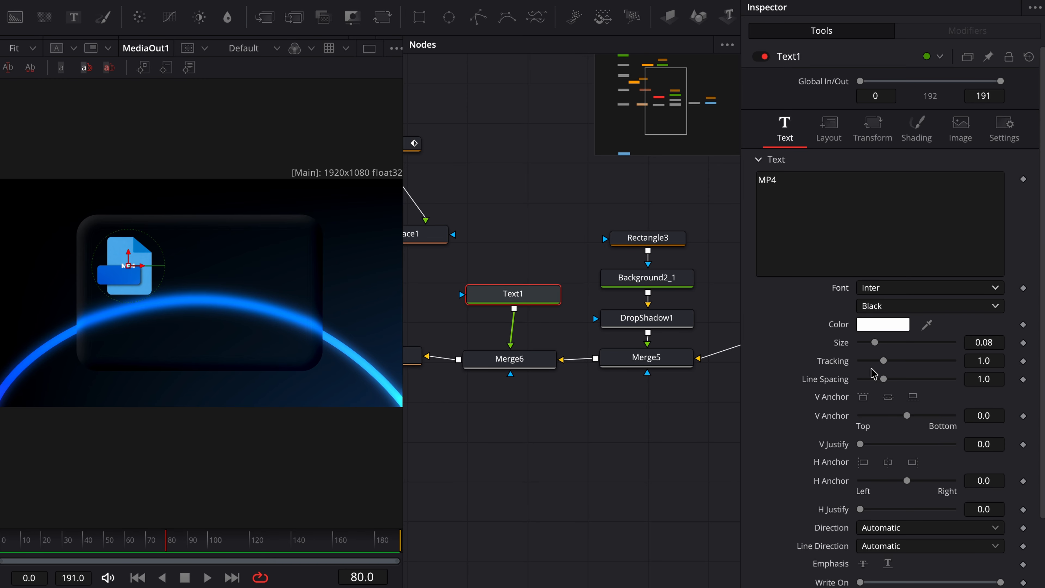
left_click_drag(874, 342, 891, 343)
left_click(873, 139)
left_click_drag(889, 215, 852, 215)
left_click_drag(979, 215, 895, 215)
Step: Recolor the MP4 text with the light blue sampled from the document icon
left_click(785, 128)
left_click(883, 324)
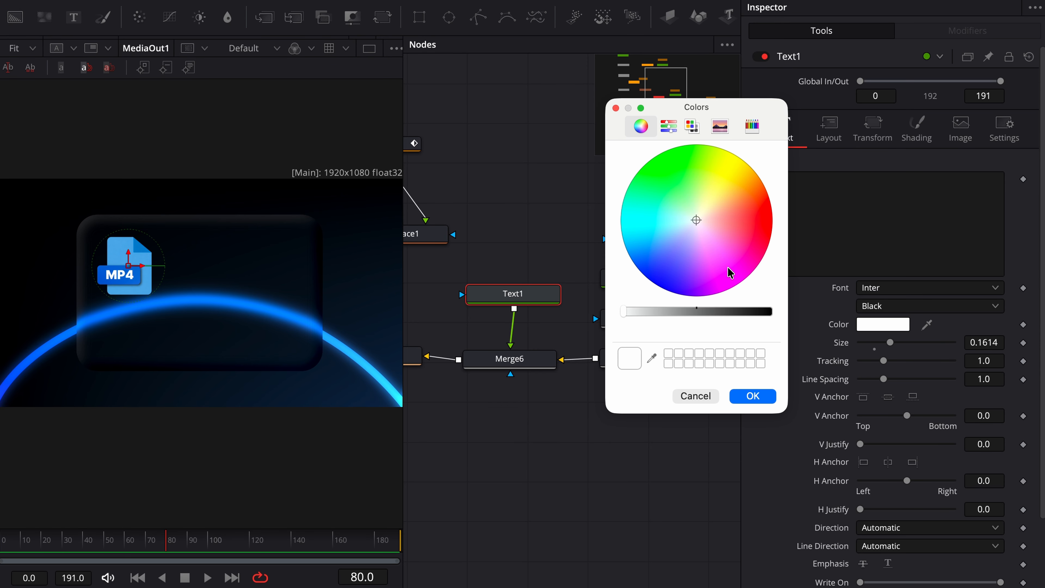
left_click(751, 126)
left_click(718, 222)
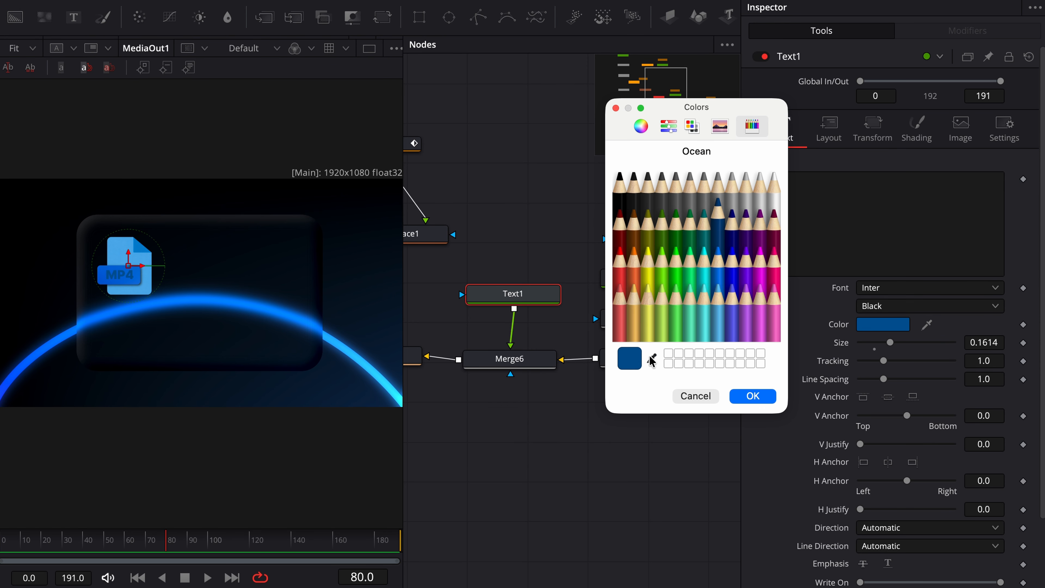
left_click(652, 359)
left_click(119, 257)
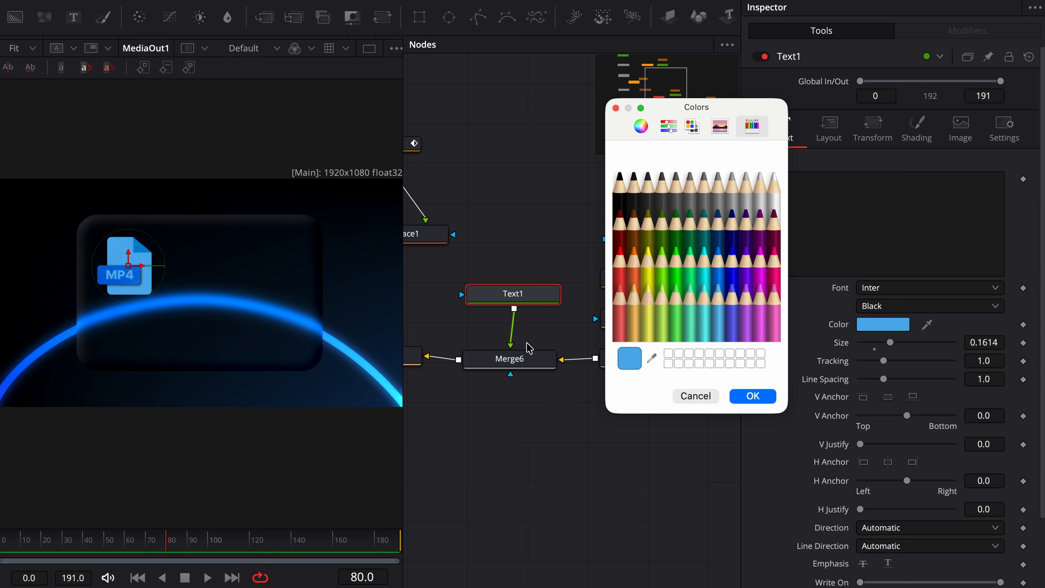
left_click(753, 395)
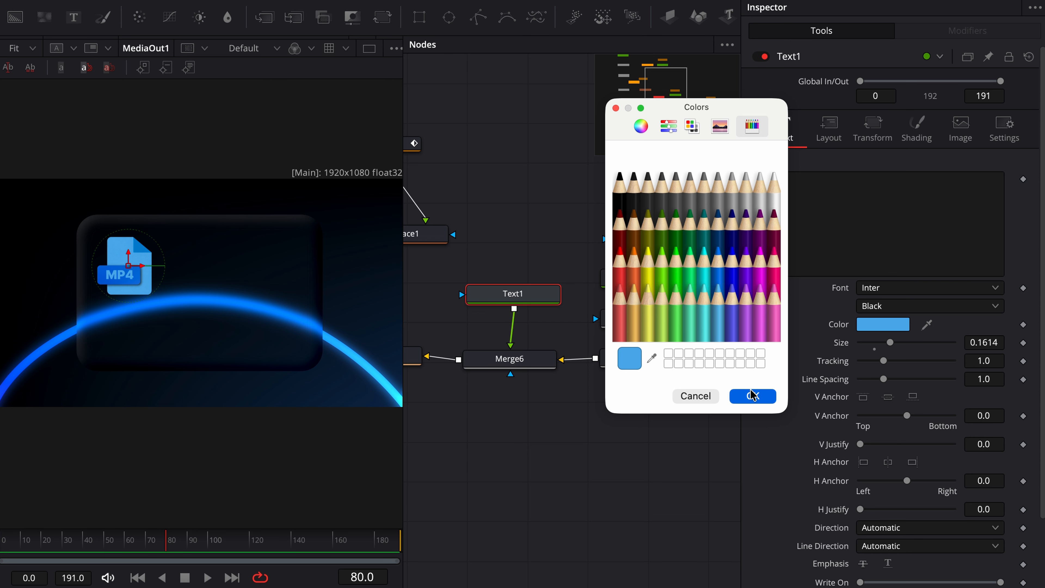
Step: Add Size and Angle keyframes on Transform1 at frames 80, 88, 95, 102 and 109
scroll(531, 424, "left", 4)
left_click(467, 356)
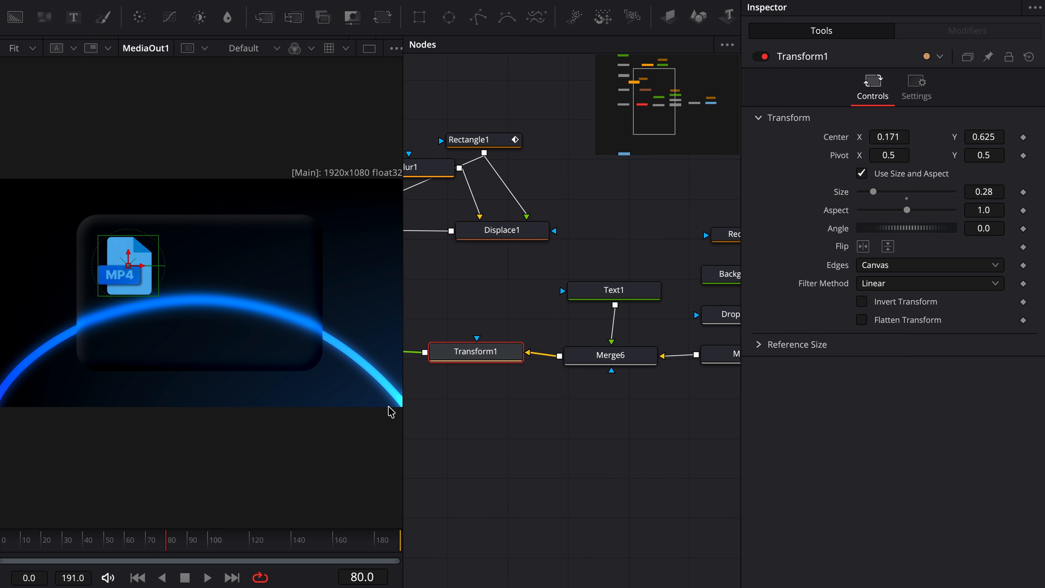
left_click(1023, 192)
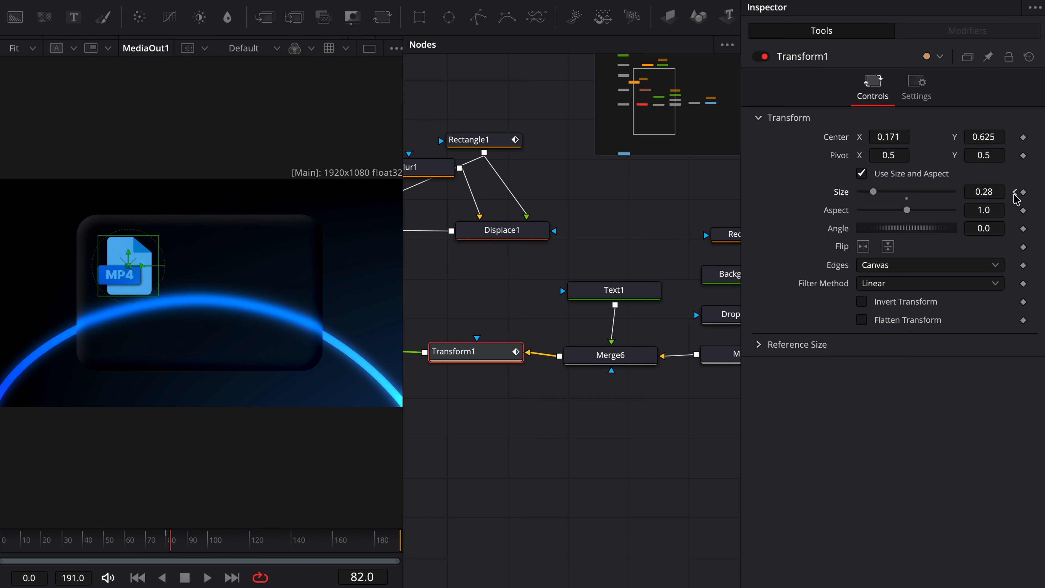
left_click(1024, 228)
left_click(1024, 192)
left_click(1024, 229)
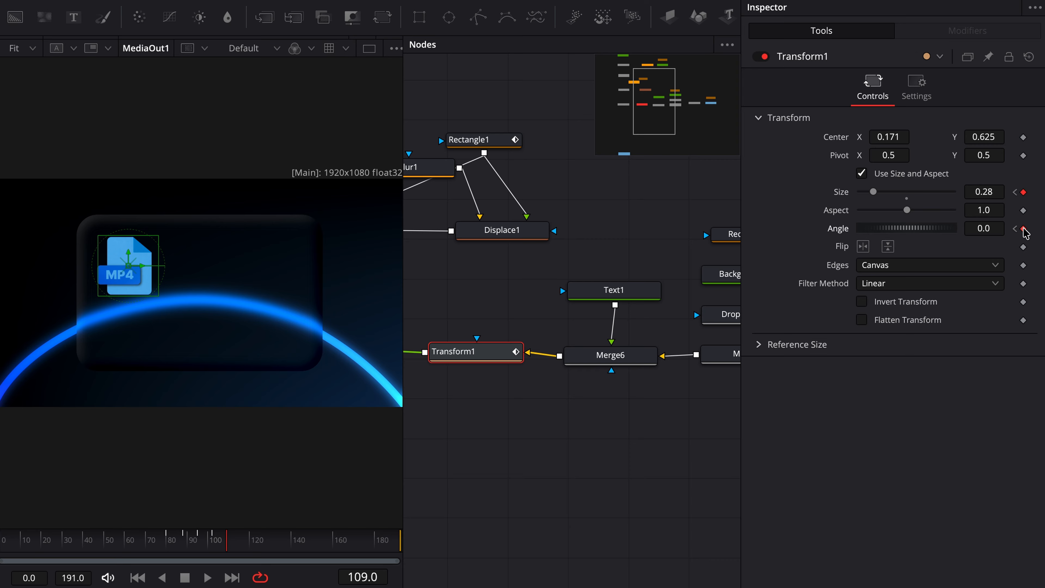
Step: Set Transform1's Size to 0 at frame 80, and its Size to 0.31 with Angle 2 at frame 88
left_click(1014, 192)
left_click(1014, 193)
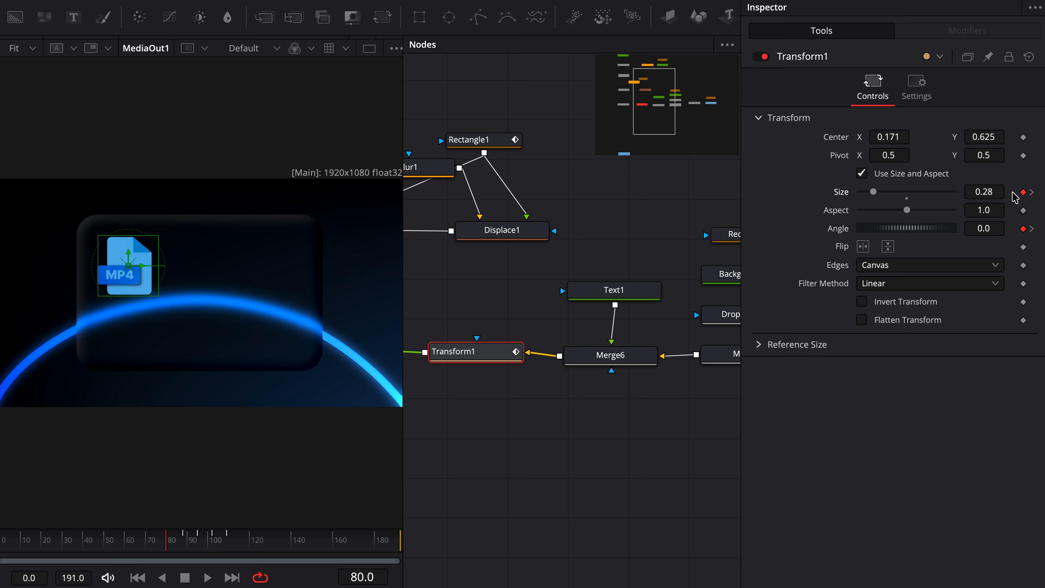
mouse_move(873, 192)
left_mouse_down()
mouse_move(859, 193)
mouse_move(878, 193)
left_mouse_up()
left_click(1032, 192)
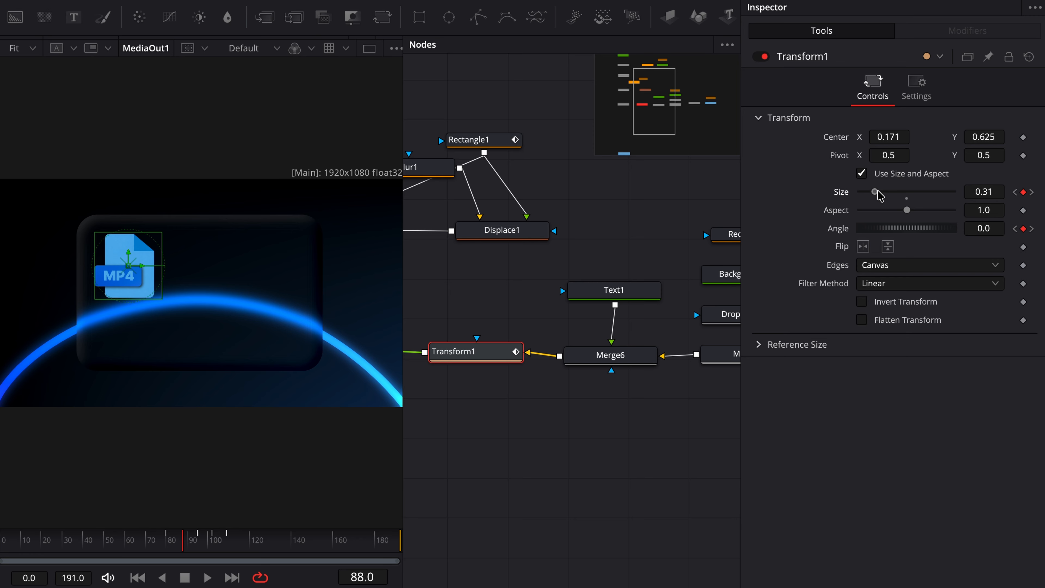
left_click(999, 229)
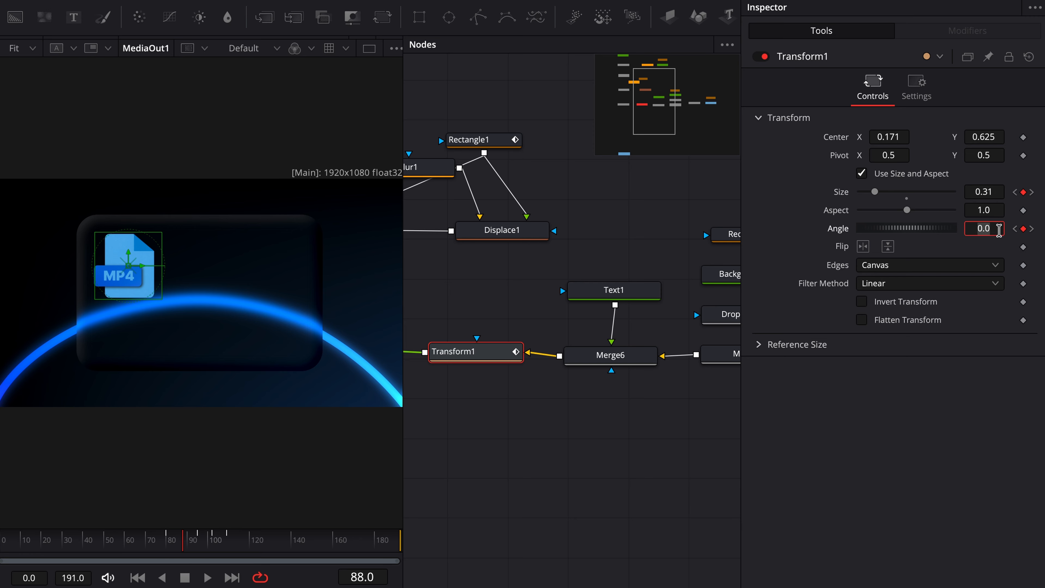
type("2")
key("Tab")
Step: Set Transform1's Size to 0.253 and Angle to -1 at the frame 95 keyframe
left_click(1032, 192)
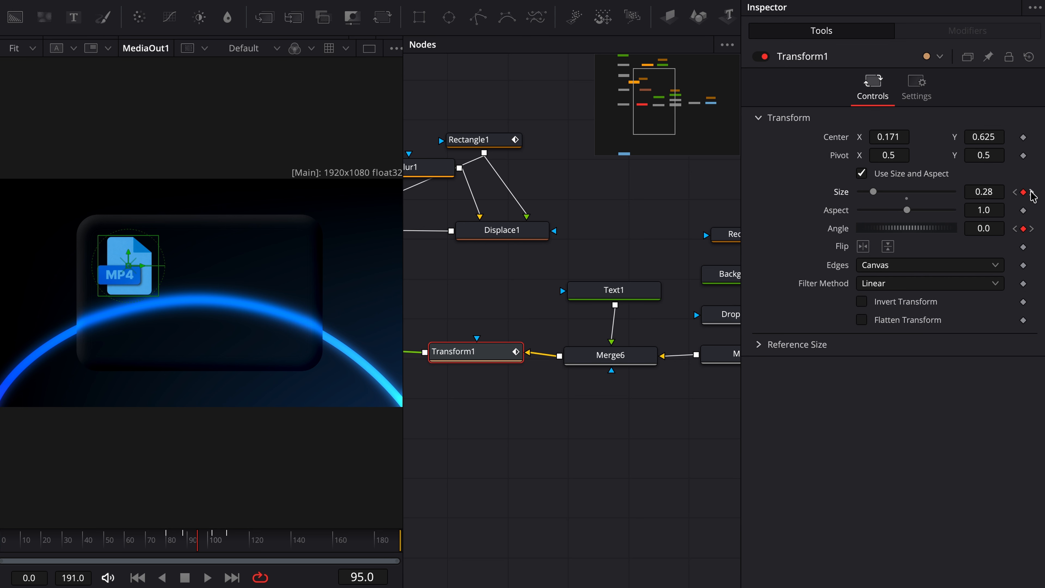
left_click_drag(982, 190, 991, 224)
left_click(992, 225)
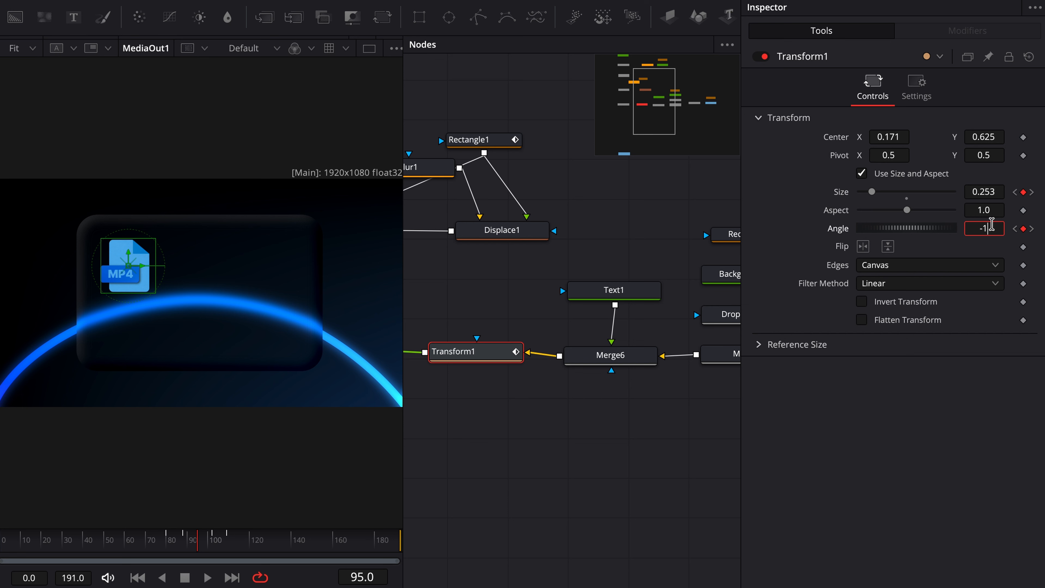
key("Tab")
Step: Set Transform1's Size to 0.292 and Angle to 1 at the frame 102 keyframe
left_click(1031, 192)
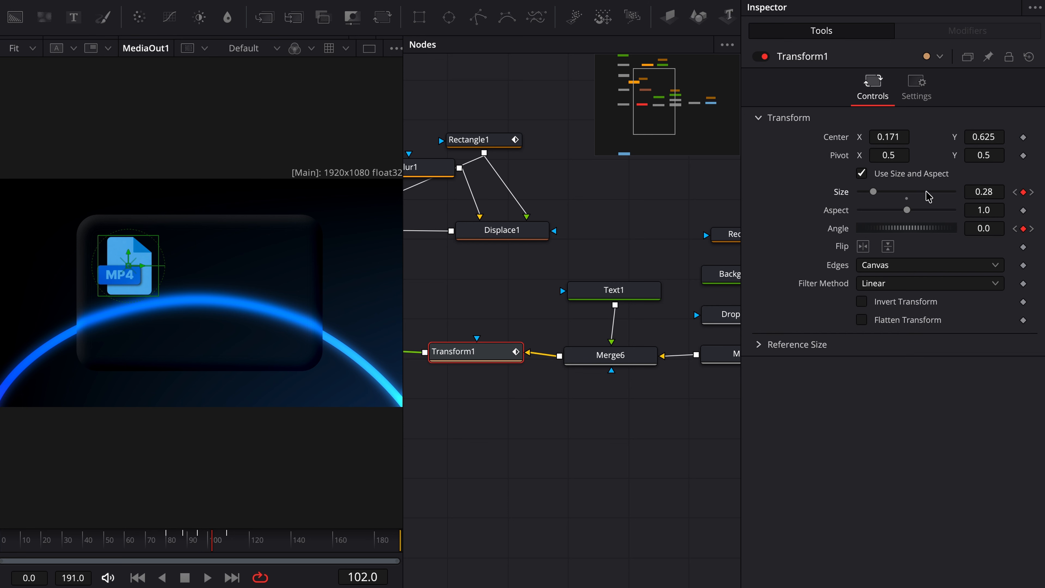
left_click_drag(973, 191, 978, 210)
double_click(986, 229)
type("1")
key("Tab")
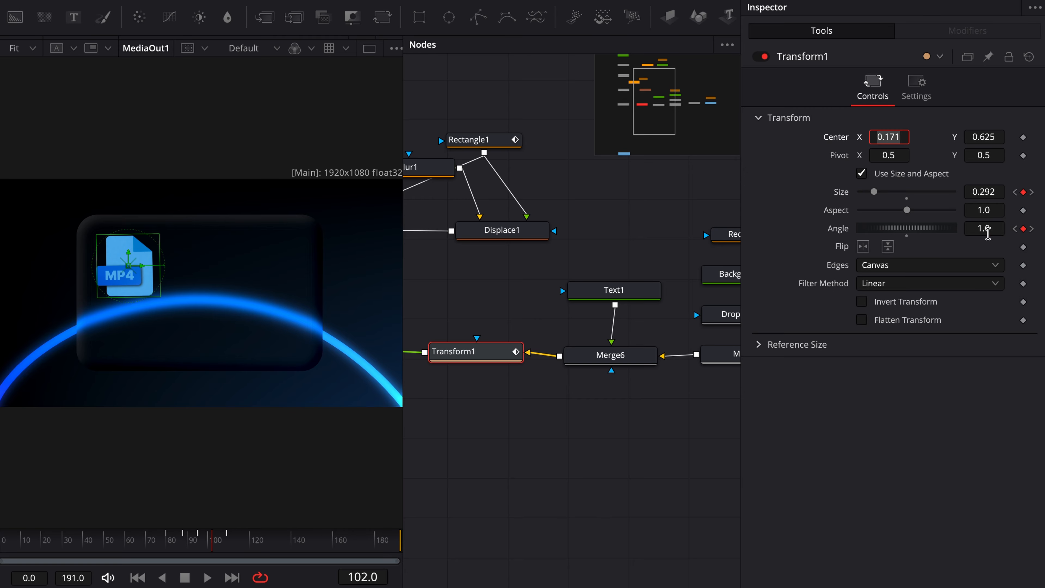
Step: Enable Motion Blur on Transform1 with Quality 4 and a Shutter Angle of 238.1
left_click(1032, 192)
left_click(916, 87)
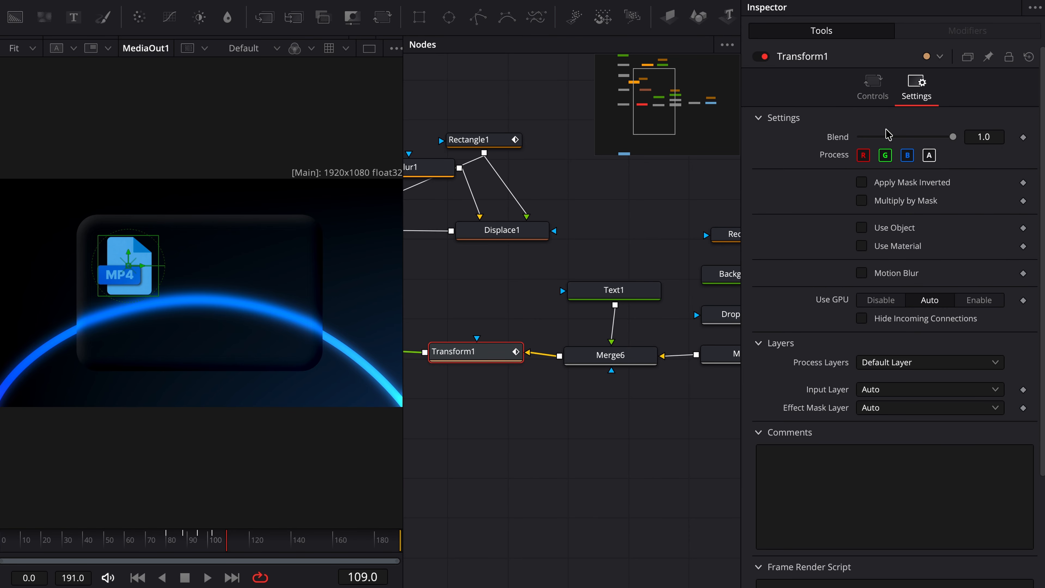
left_click(889, 269)
left_click_drag(907, 309, 924, 317)
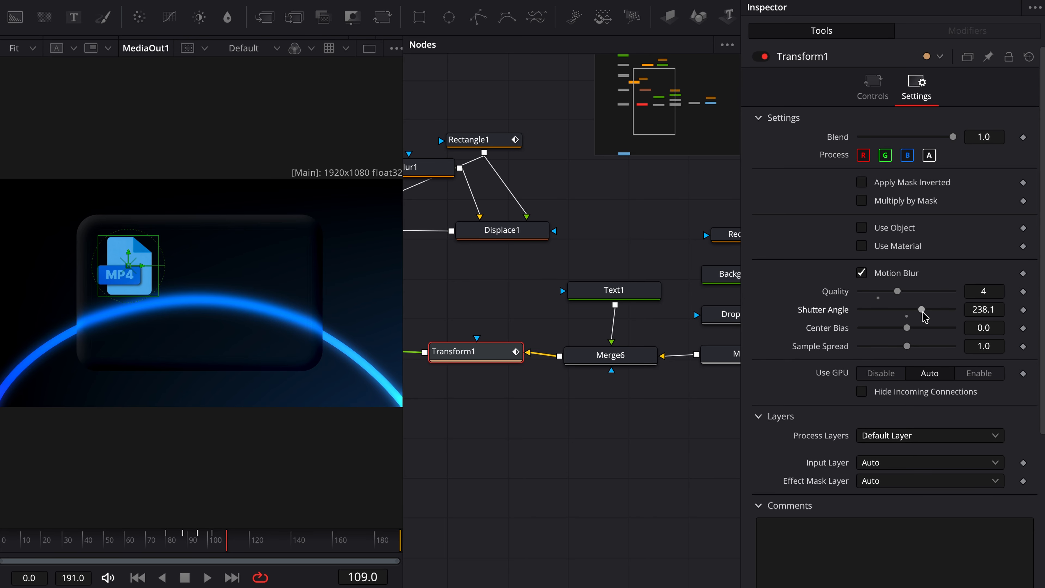
Step: Examine Transform1's Size and Angle curves fitted to view in the Spline editor
left_click(891, 1)
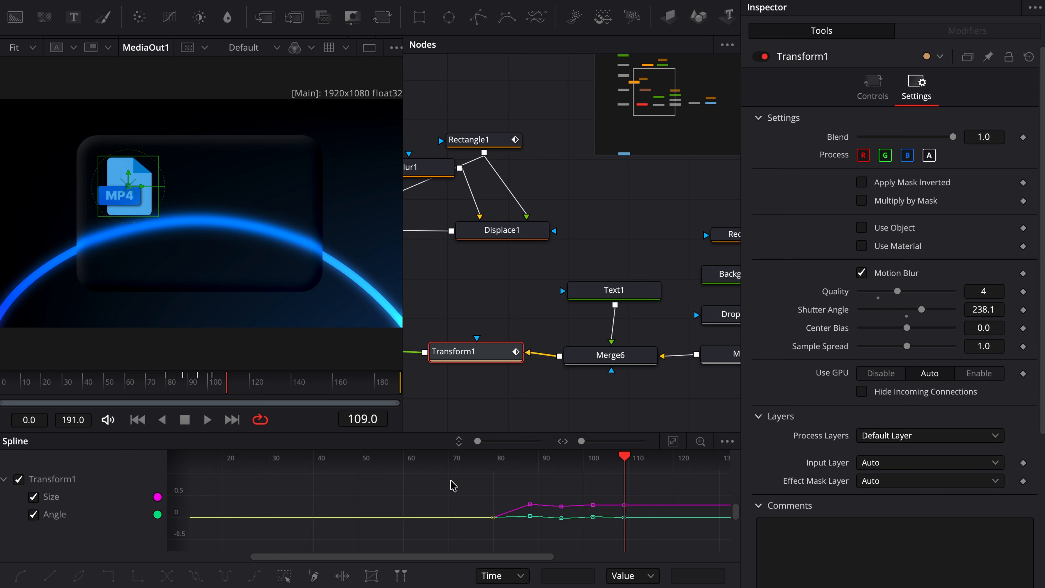
left_click(673, 442)
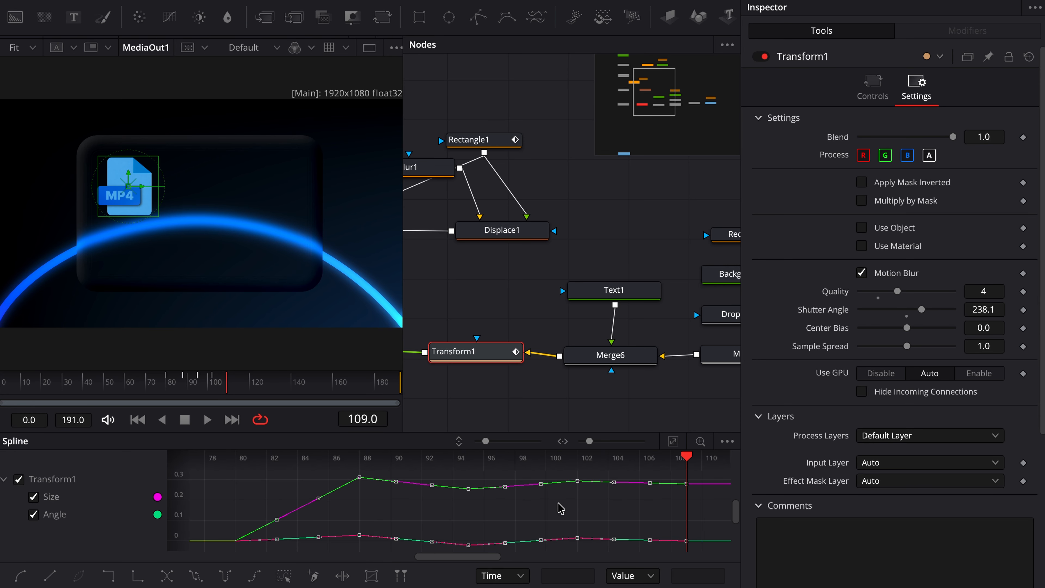
left_click(880, 0)
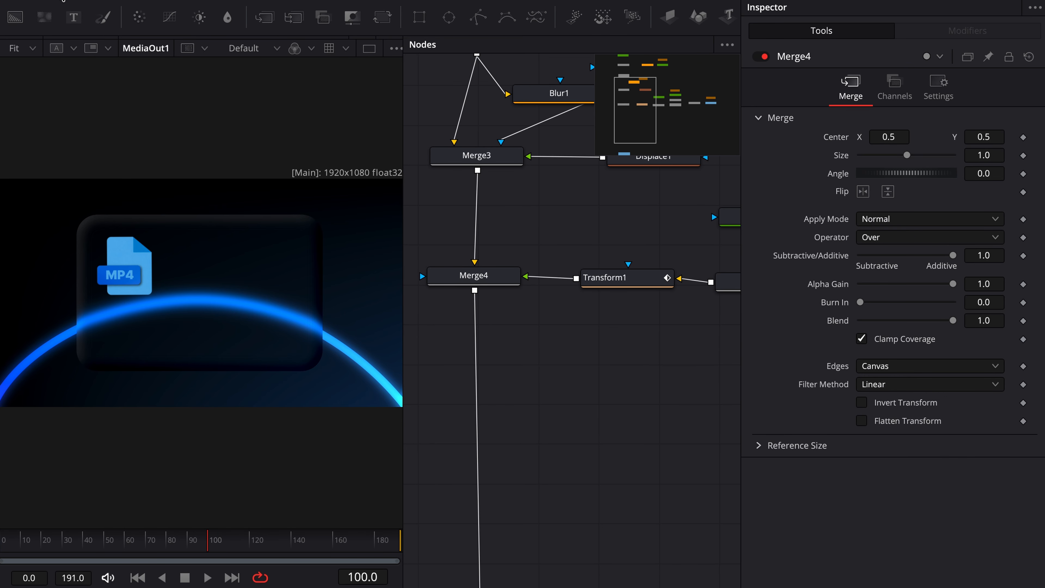
Step: Paste the last Text+ preset in the first row of the text presets Power Bin into the node graph
left_click(65, 1)
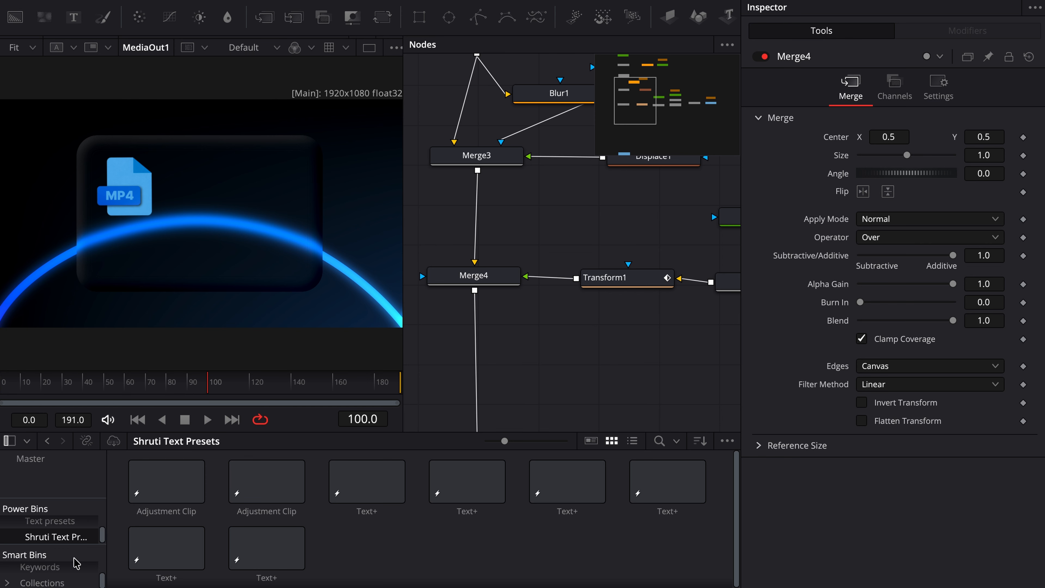
double_click(70, 536)
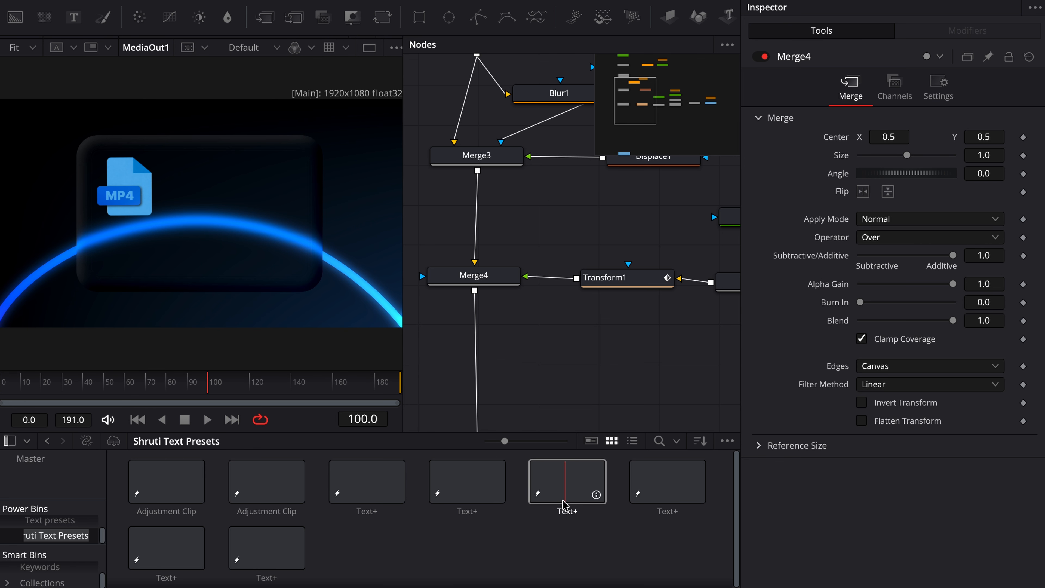
double_click(667, 482)
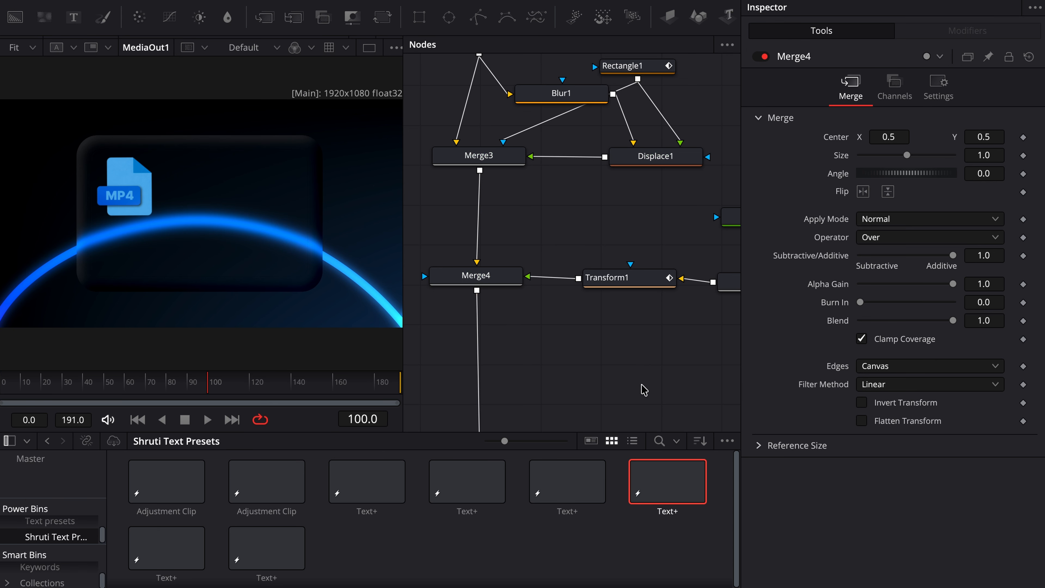
key("ctrl+v")
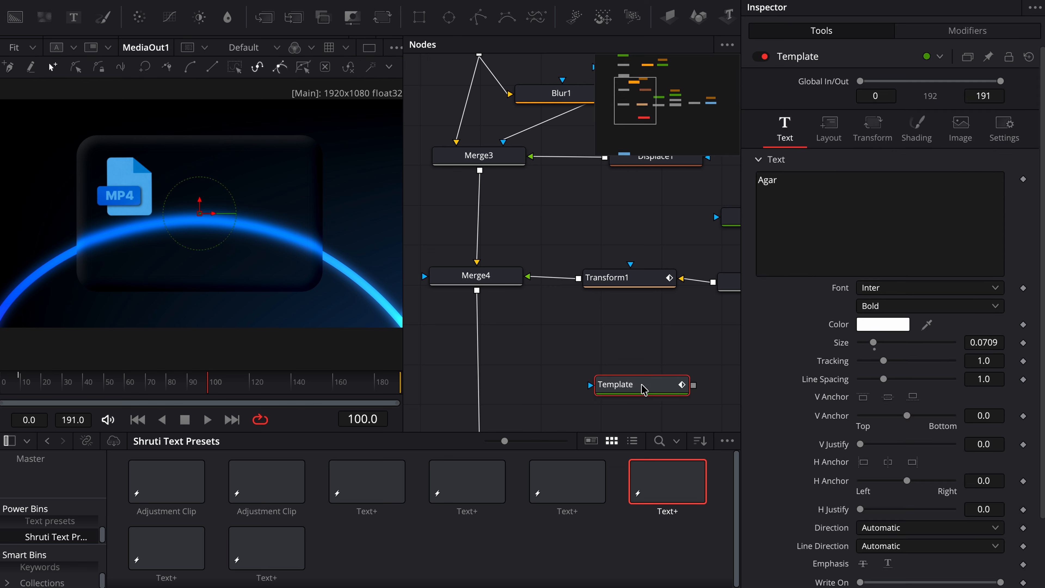
left_click(66, 0)
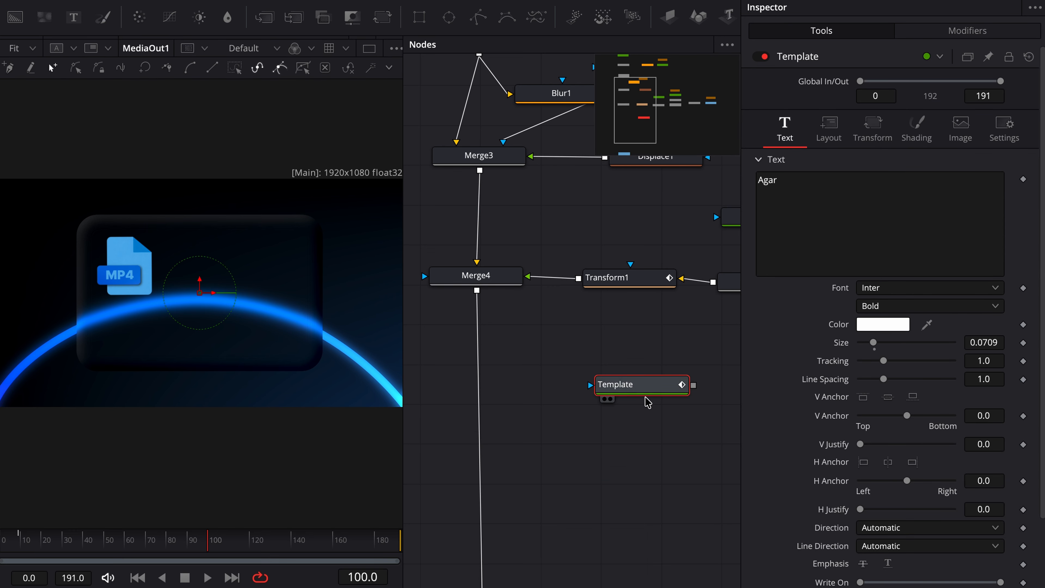
Step: Insert a Merge after Merge4, connect the Template text as its foreground, and align it under Merge4
scroll(642, 388, "right", 2)
scroll(642, 388, "right", 1)
left_click_drag(579, 388, 413, 293)
left_click_drag(653, 385, 564, 384)
scroll(563, 385, "left", 5)
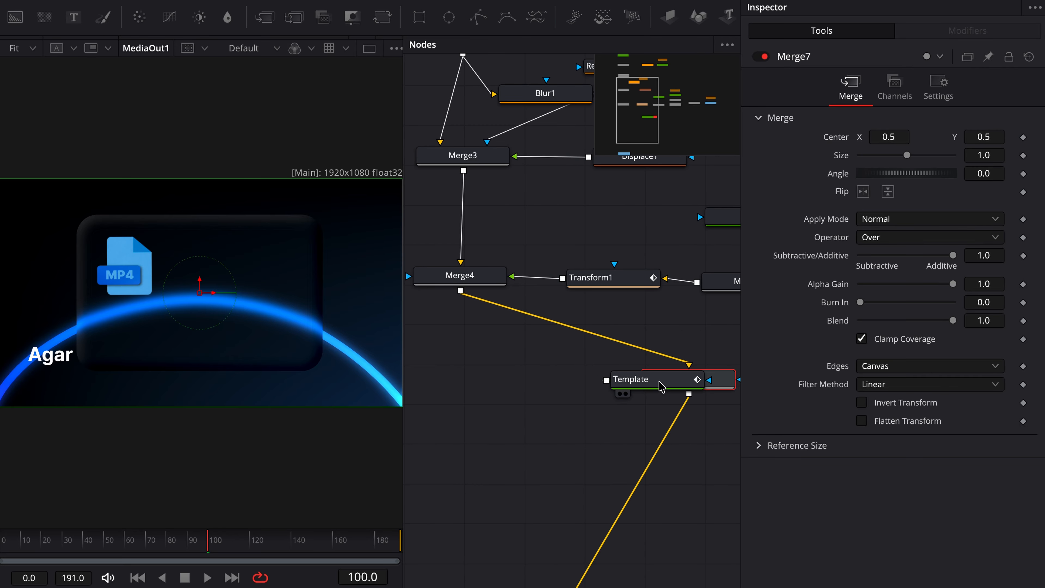
left_click(658, 383)
left_click(725, 388)
scroll(684, 384, "right", 1)
left_click_drag(456, 378, 454, 379)
Step: Replace the Template node's text with "Final"
left_click(623, 381)
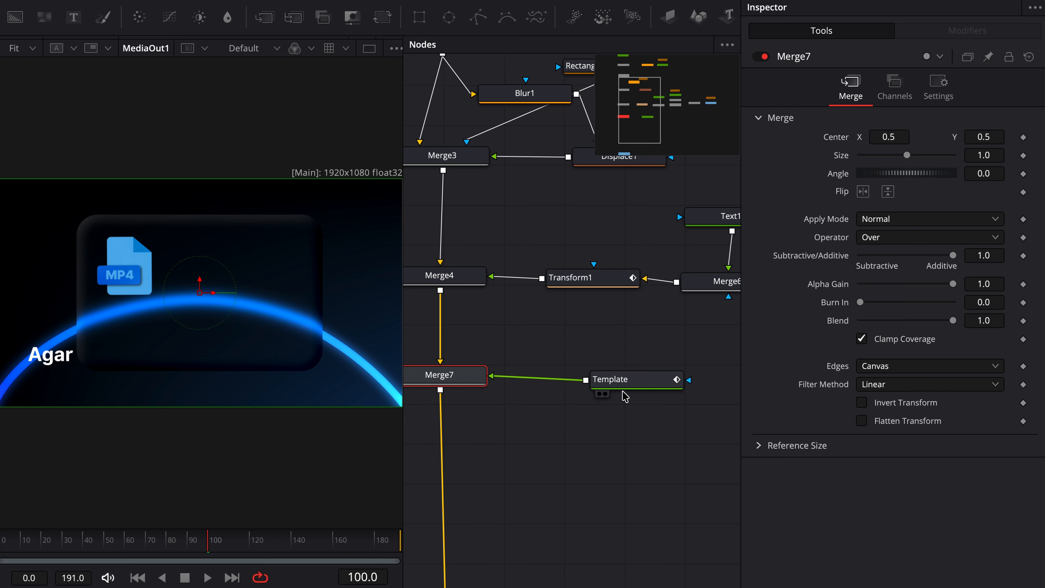
left_click(806, 224)
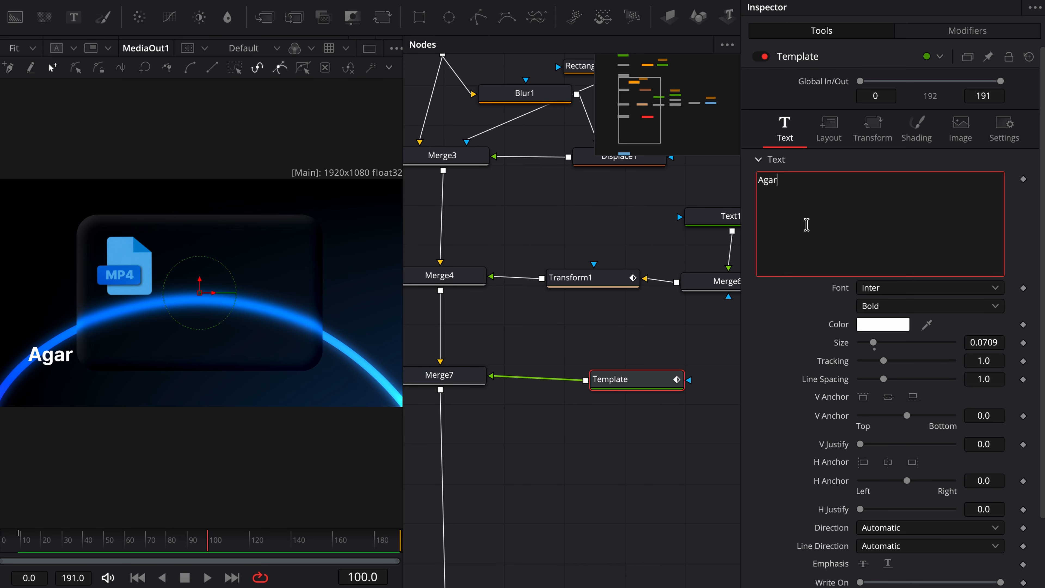
key("ctrl+a")
type("Fia")
key("BackSpace")
type("nal")
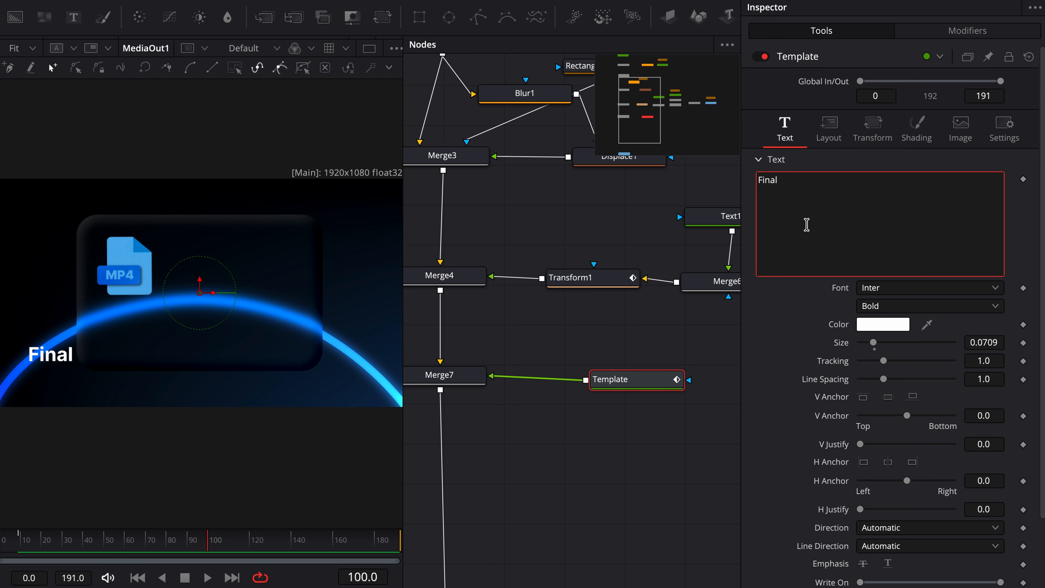
Step: Set the "Final" text to Inter Medium at size 0.0394
left_click(889, 306)
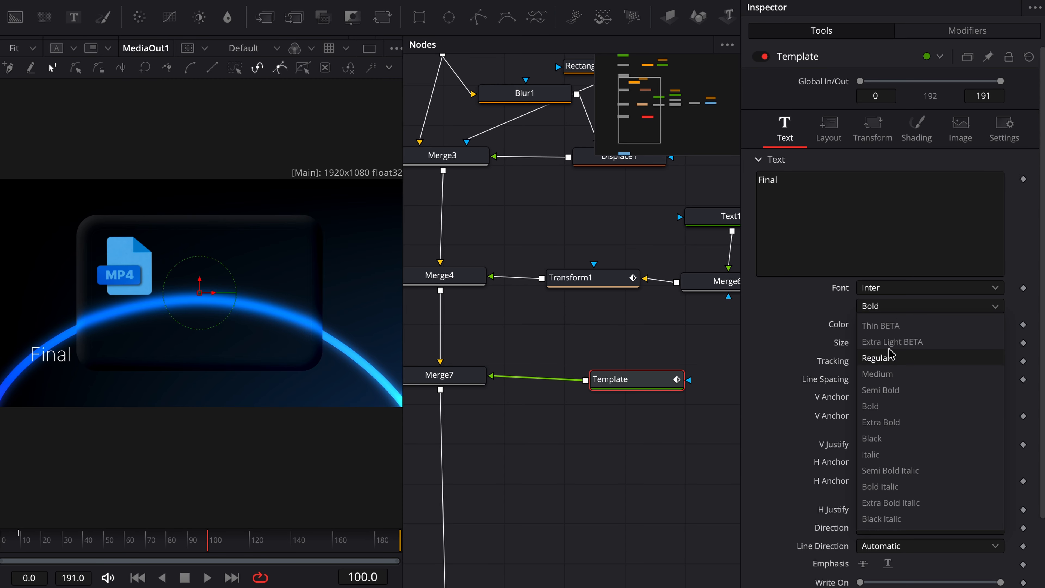
left_click(889, 374)
left_click_drag(874, 344, 868, 344)
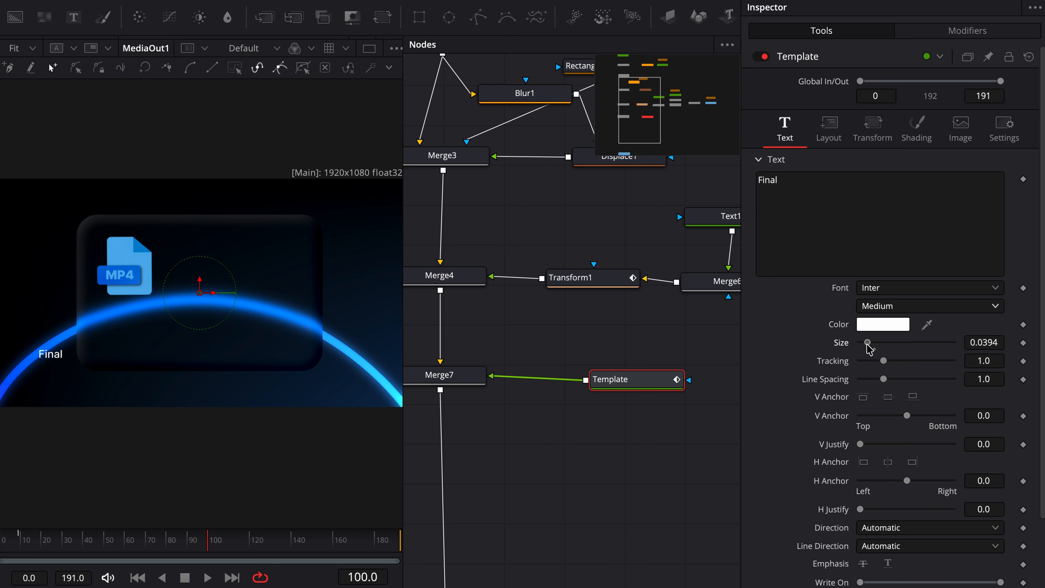
Step: Darken the "Final" text color from white to a medium light grey
left_click(880, 327)
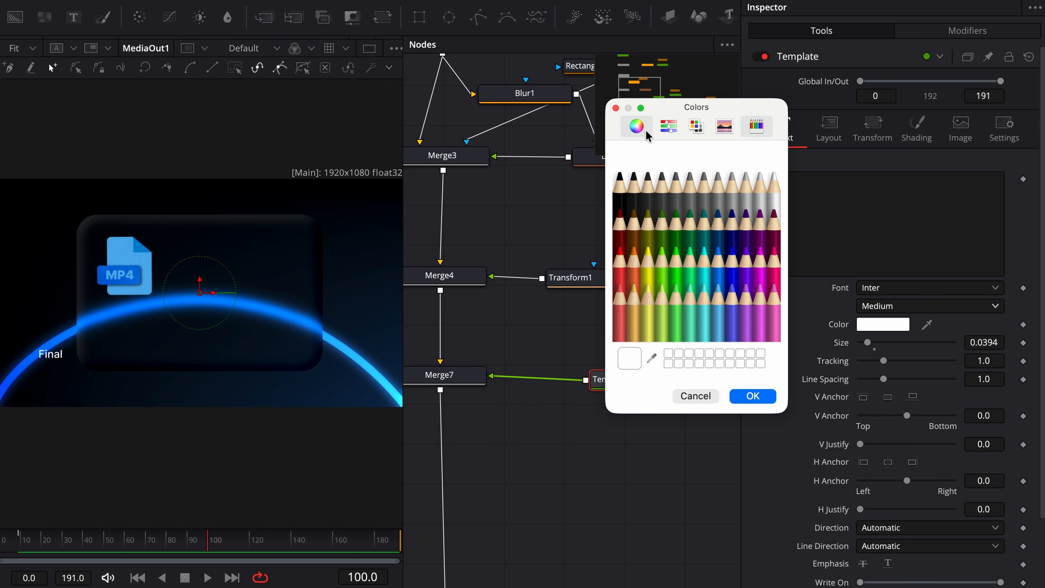
left_click(636, 125)
left_click(650, 312)
left_click_drag(650, 310, 664, 310)
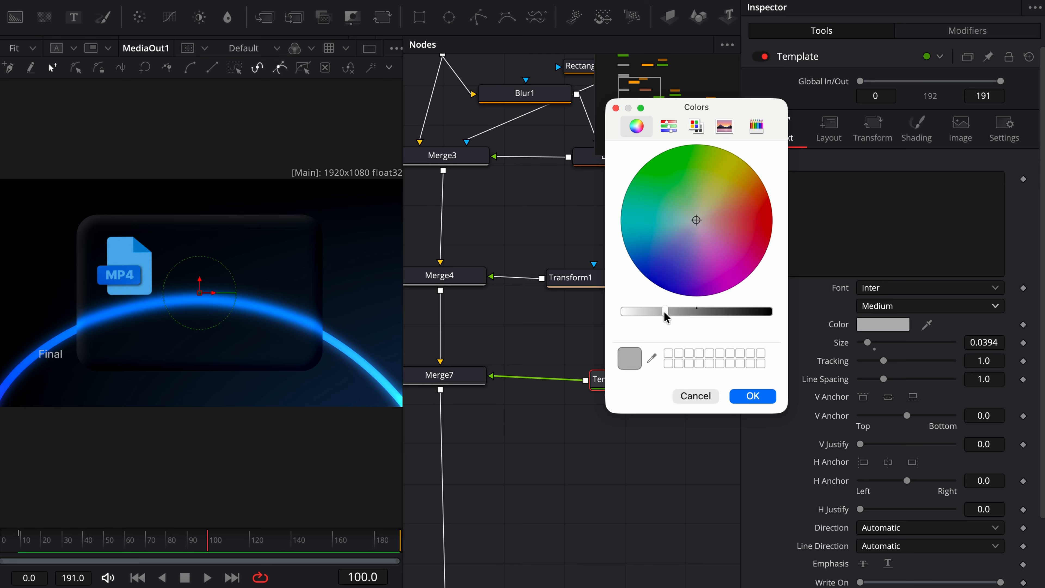
left_click(752, 395)
Step: Place the "Final" text beside the MP4 icon with a character offset of X -0.012 and Y 0.064
left_click(871, 137)
left_click_drag(880, 215, 978, 221)
mouse_move(896, 218)
left_mouse_down()
mouse_move(887, 218)
mouse_move(901, 219)
left_mouse_up()
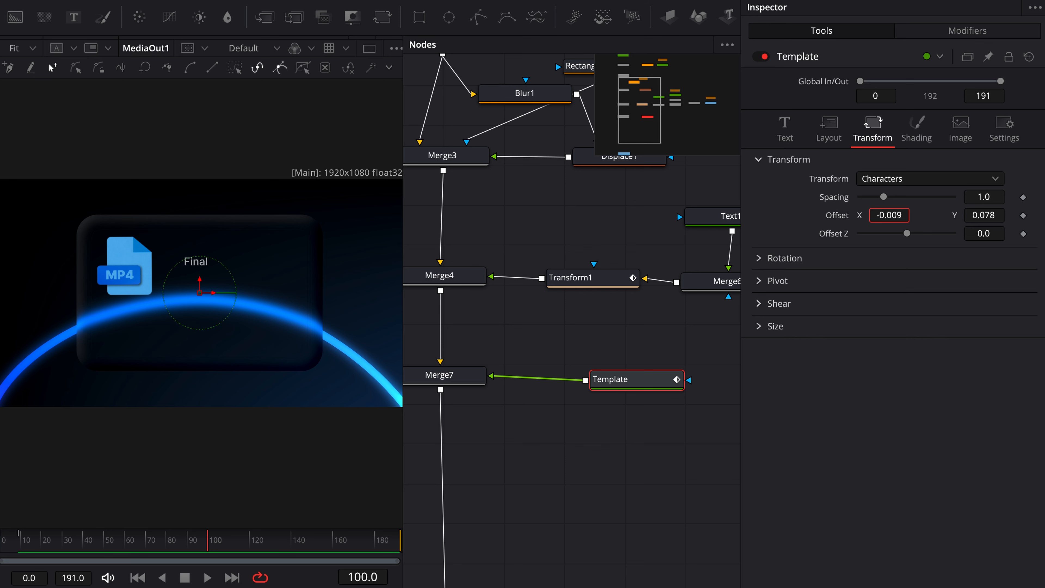
left_click_drag(890, 215, 887, 215)
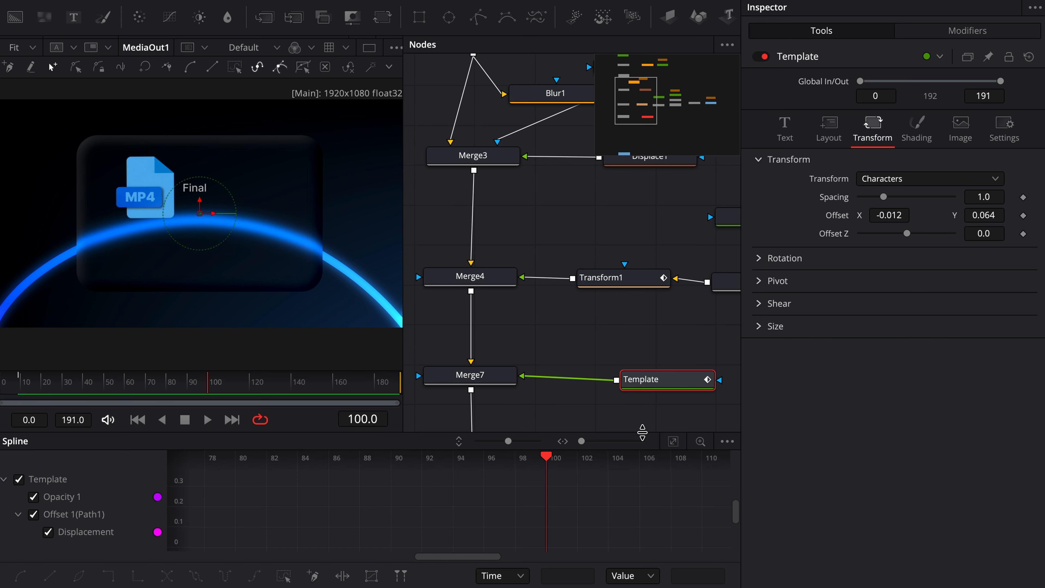
Step: Shift the "Final" text's opacity and offset keyframes so its animation starts at frame 100, and play it back
left_click(671, 442)
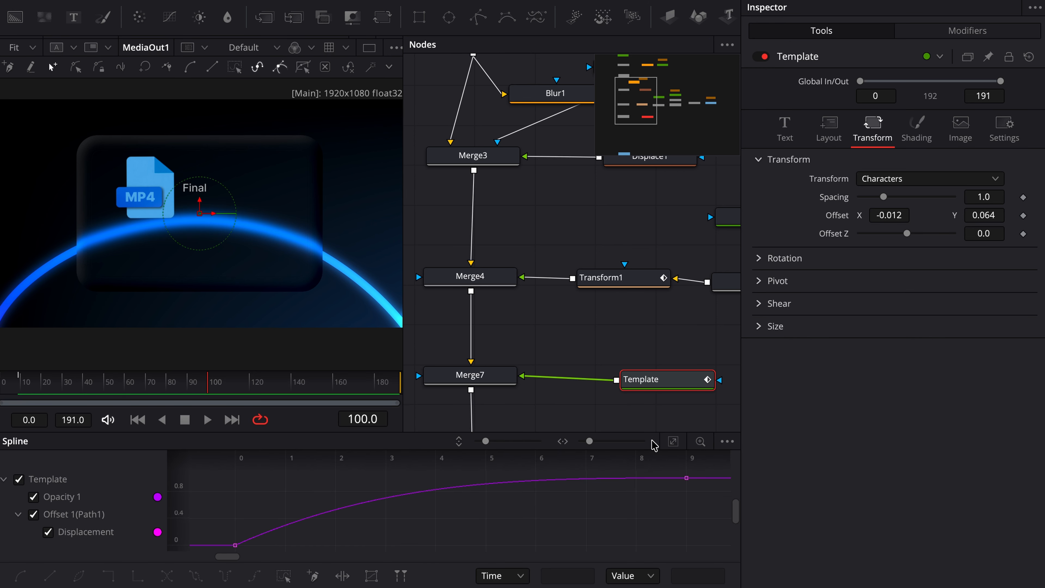
left_click_drag(488, 441, 399, 453)
left_click_drag(587, 442, 407, 470)
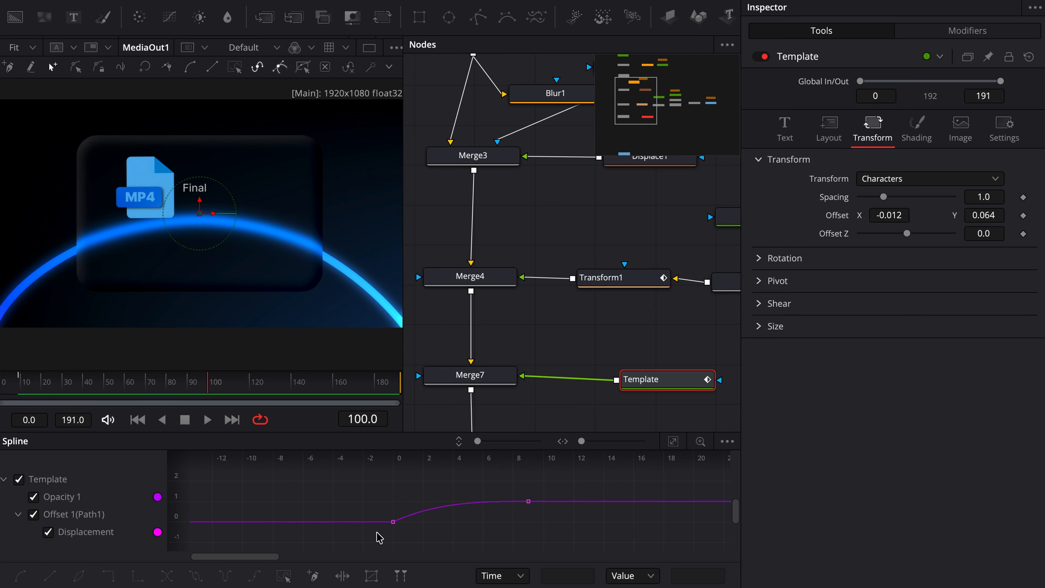
left_click_drag(377, 532, 583, 480)
left_click_drag(393, 522, 623, 526)
scroll(624, 527, "right", 5)
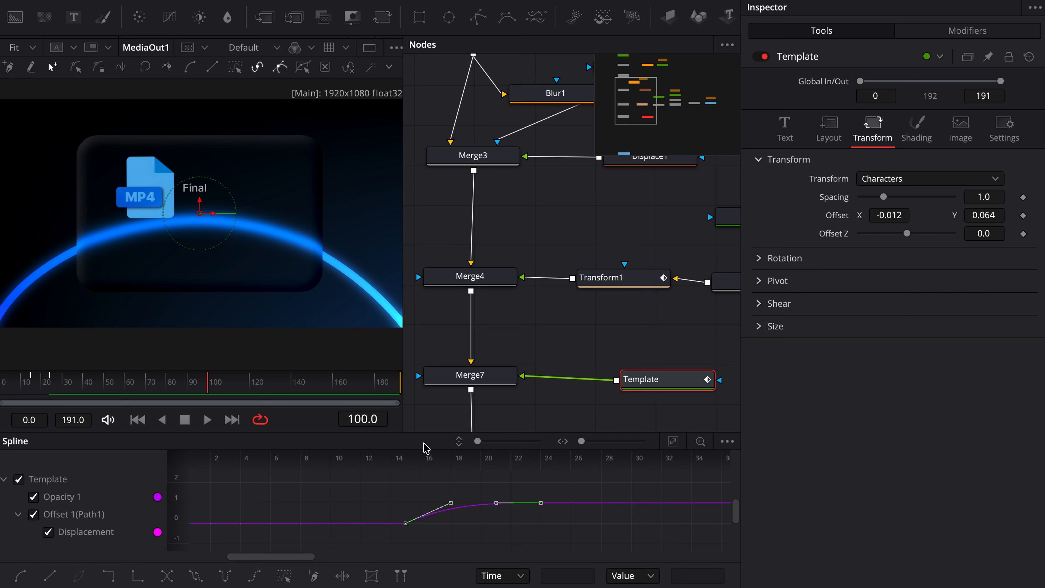
left_click_drag(399, 531, 714, 529)
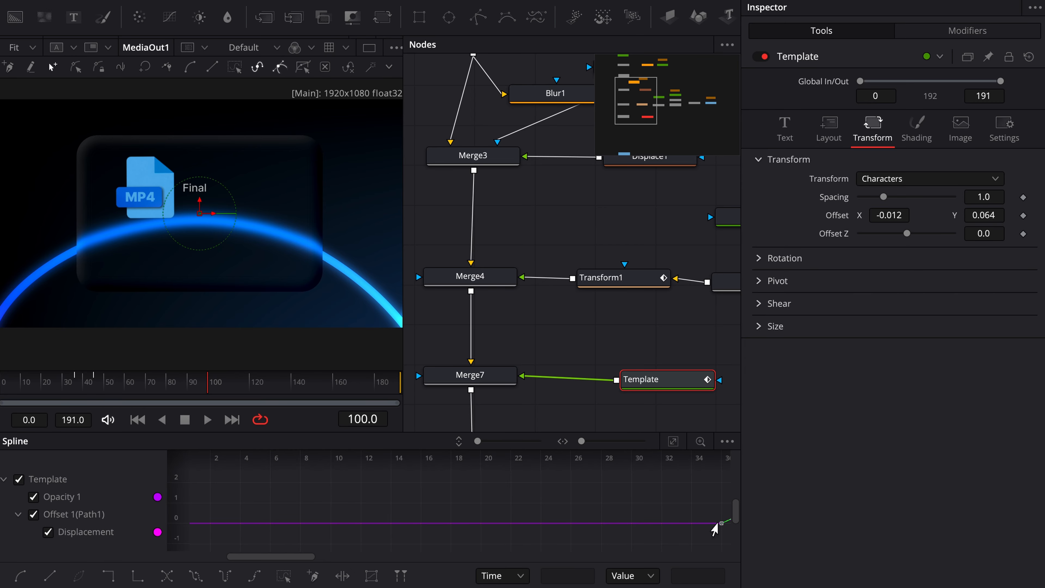
scroll(715, 530, "right", 5)
scroll(714, 529, "right", 1)
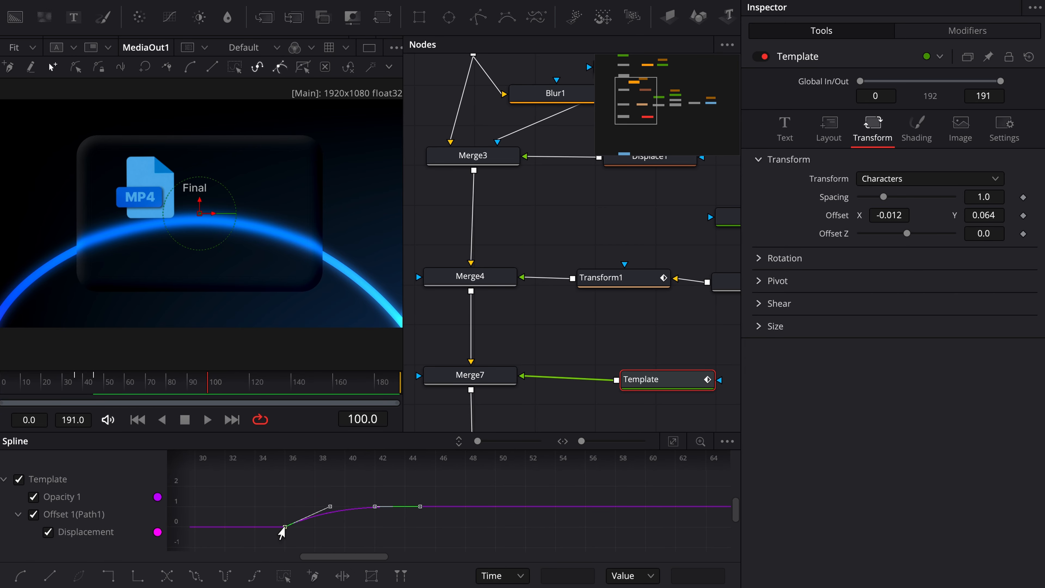
left_click_drag(282, 531, 599, 531)
scroll(598, 531, "right", 6)
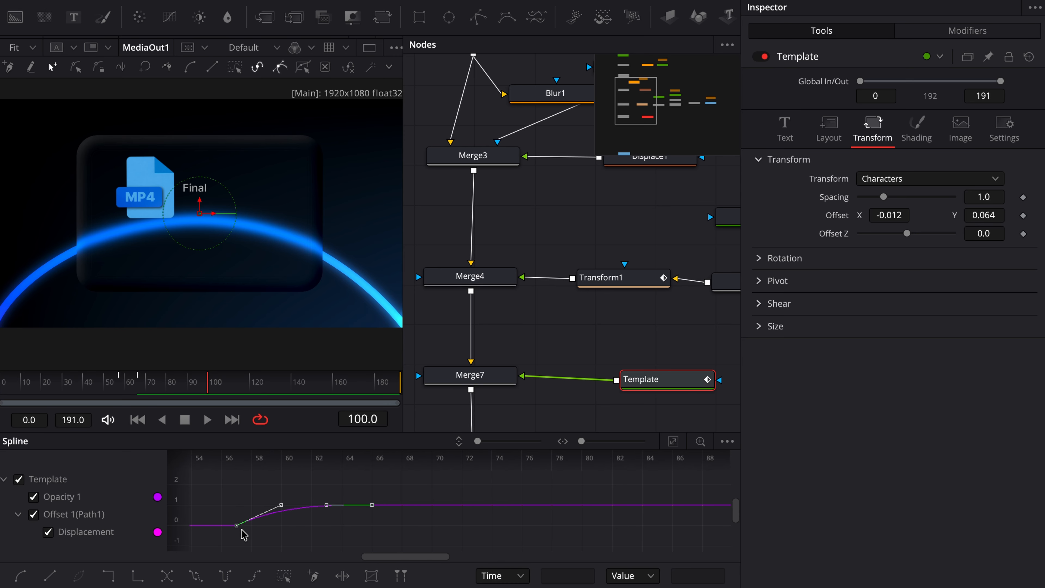
left_click_drag(236, 533, 691, 537)
scroll(688, 537, "right", 5)
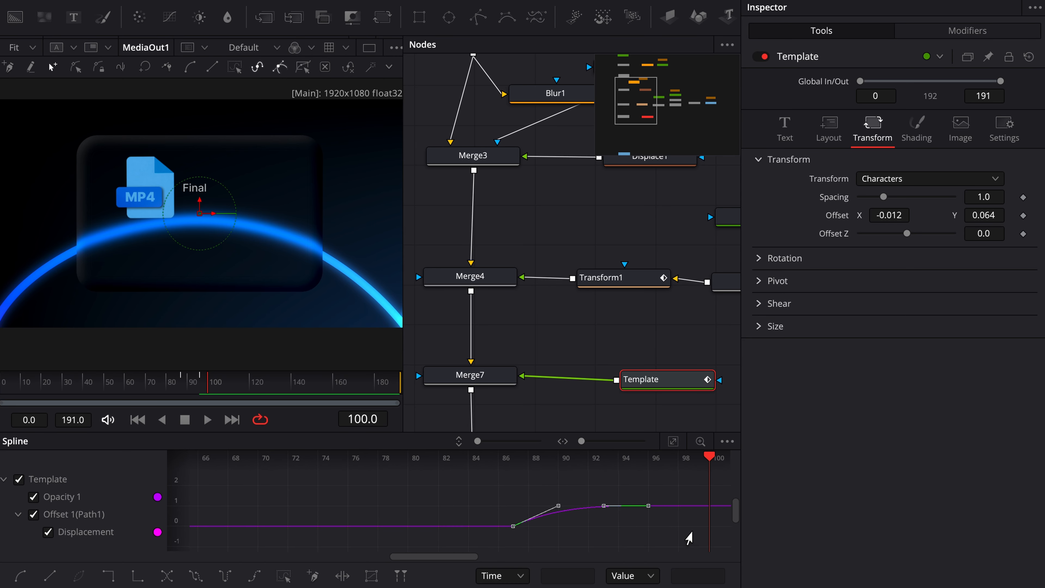
left_click(602, 532)
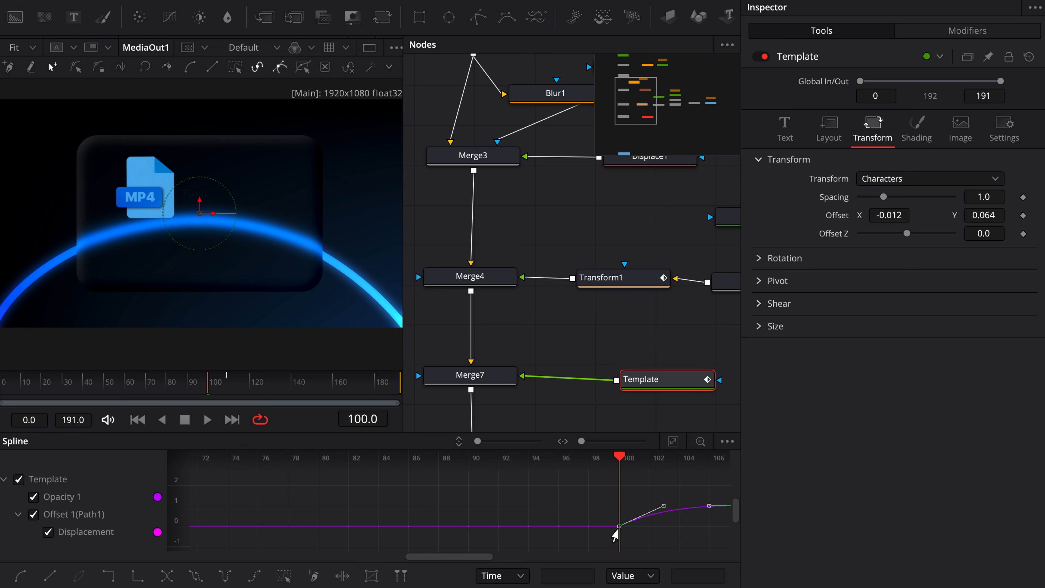
left_click(651, 347)
key("space")
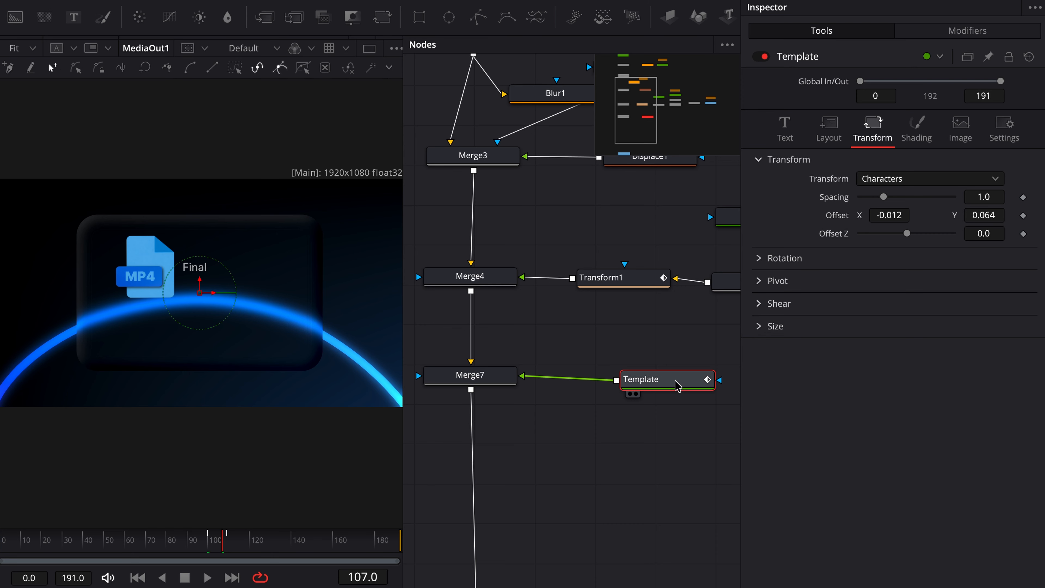
Step: Duplicate the Template text node and merge the copy into the chain after Merge7
key("super+v")
left_click_drag(656, 427, 471, 391)
left_click_drag(667, 454, 456, 451)
left_click(595, 446)
Step: Change the copied text to "draft" and set its character offset X to 0.054 so it follows "Final"
left_click(825, 233)
key("super+a")
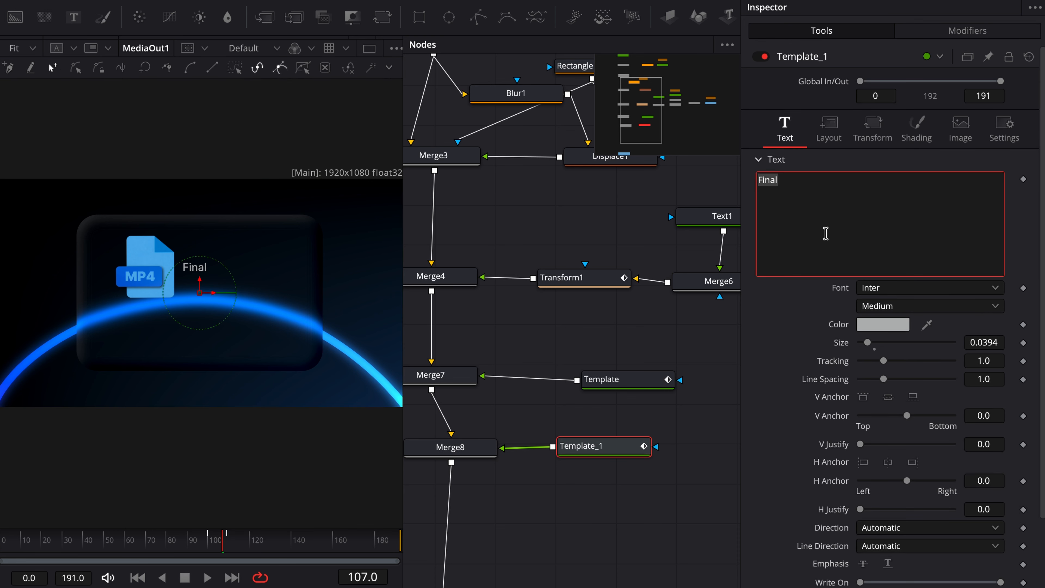
type("draft")
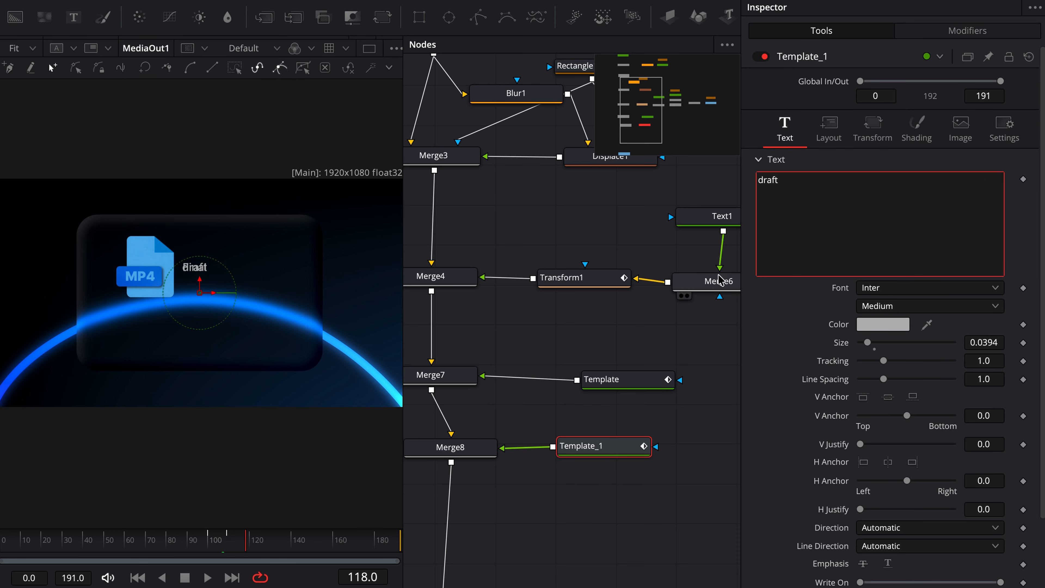
left_click(871, 128)
left_click_drag(885, 213, 901, 213)
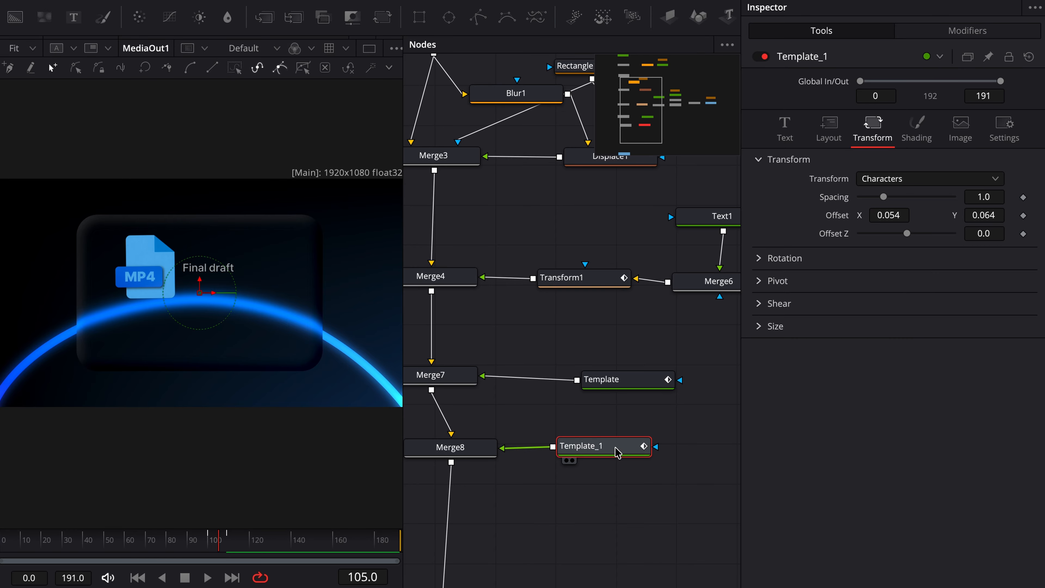
Step: Duplicate the "draft" text node and merge the copy into the chain after Merge8
left_click(595, 486)
key("super+v")
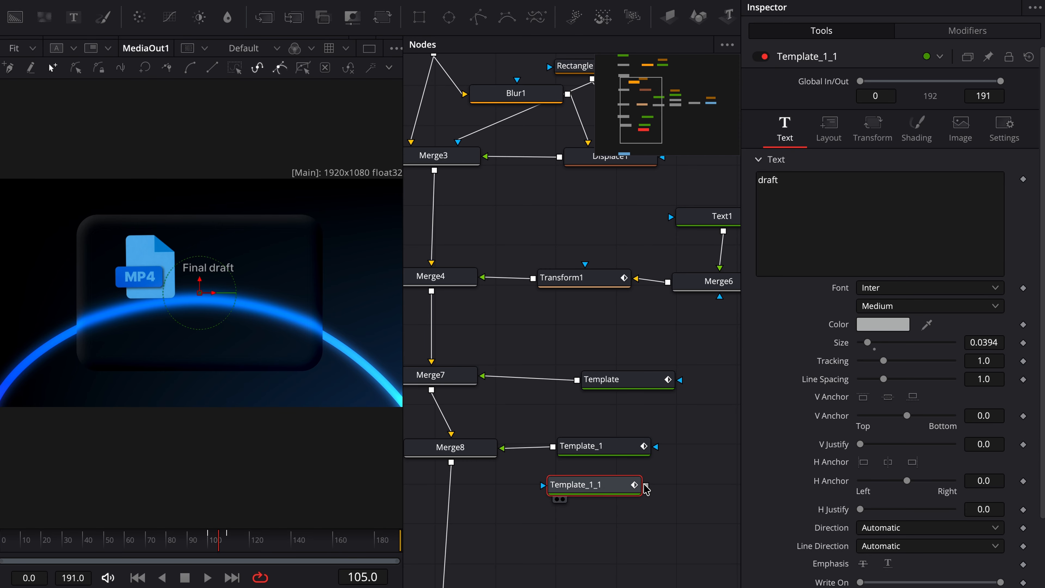
left_click_drag(645, 486, 624, 499)
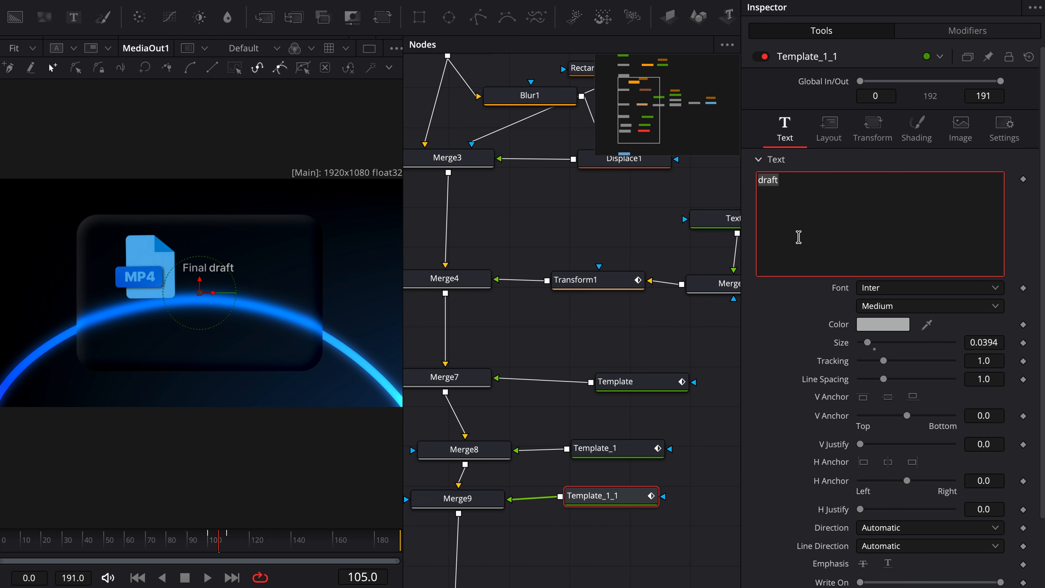
Step: Change the second copy's text to ".mp4" and set its character offset X to 0.118 so it follows "draft"
type("mp4")
key("BackSpace")
key("BackSpace")
key("BackSpace")
type(".mp4")
left_click(246, 542)
left_click(875, 138)
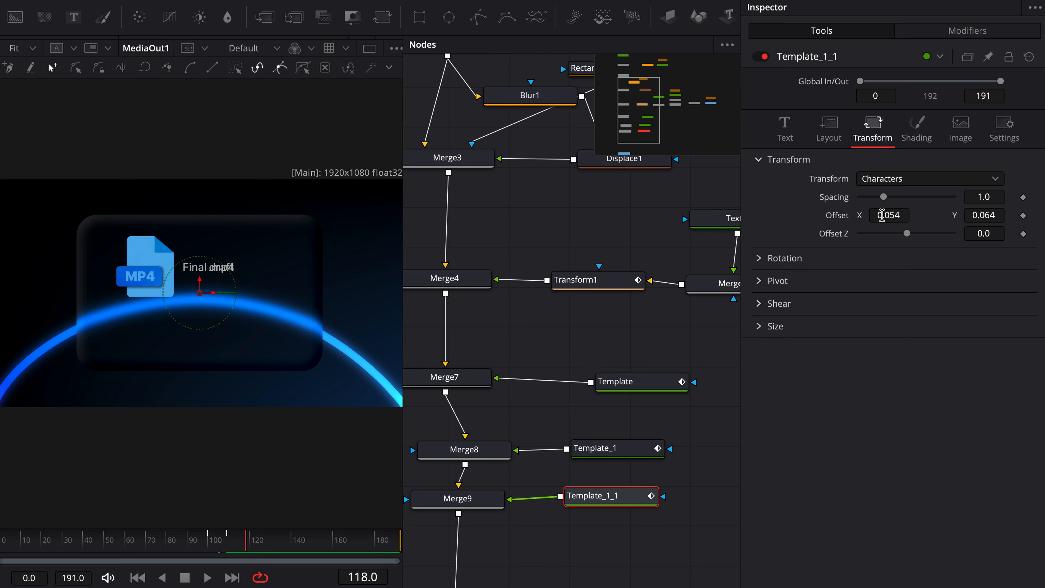
left_click_drag(882, 215, 910, 215)
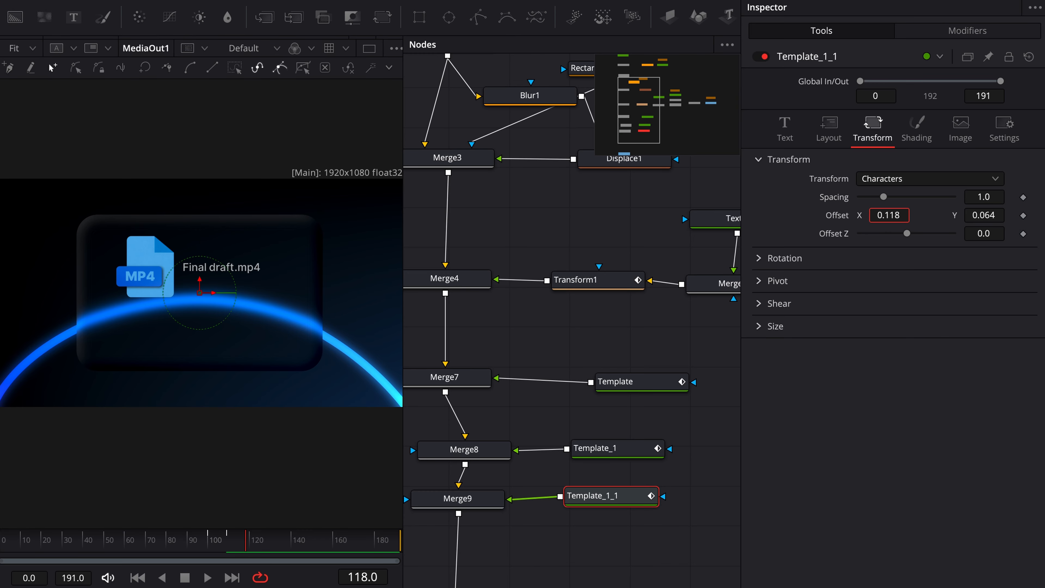
Step: Shift the "draft" text's opacity and offset keyframes so its animation starts at frame 105
left_click(611, 450)
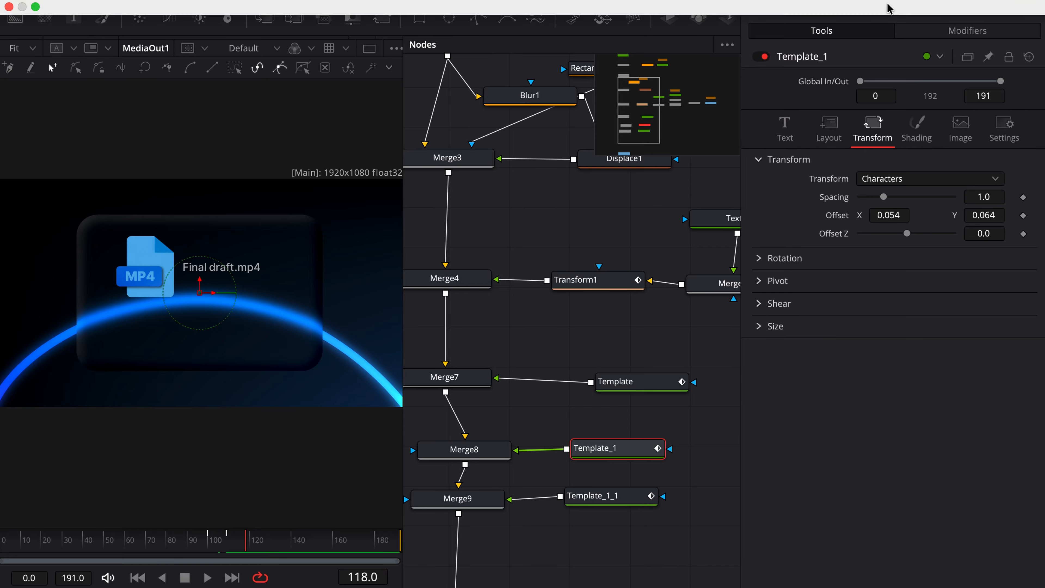
left_click_drag(238, 539, 219, 545)
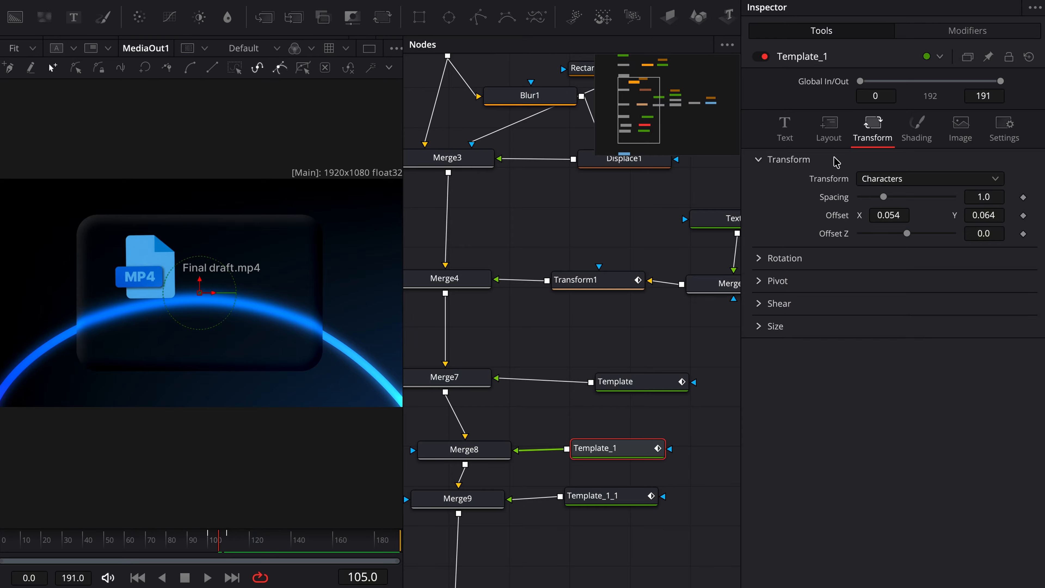
left_click(855, 1)
left_click(75, 486)
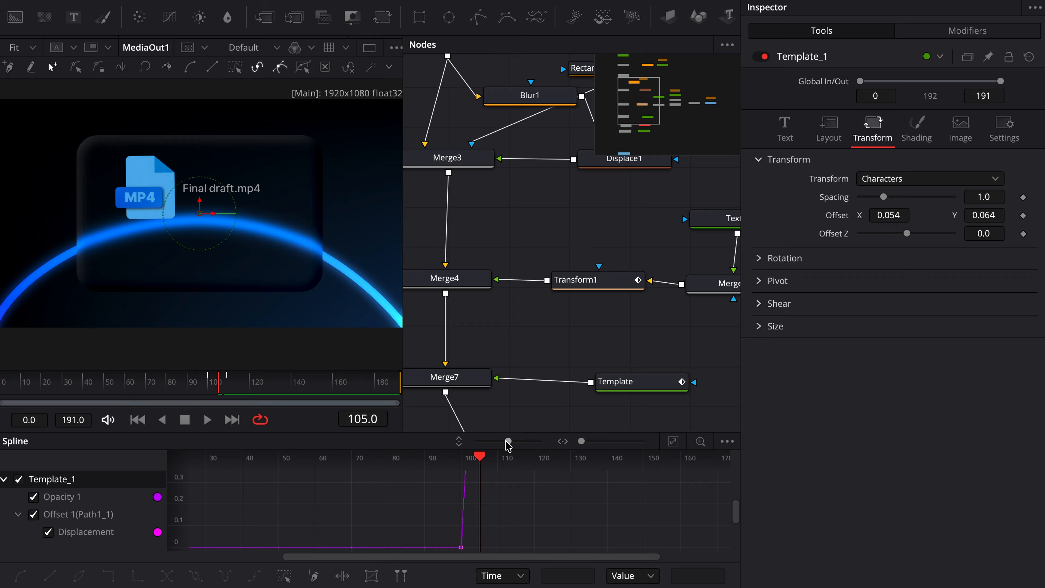
left_click_drag(507, 441, 476, 442)
left_click_drag(583, 443, 581, 442)
key("super+a")
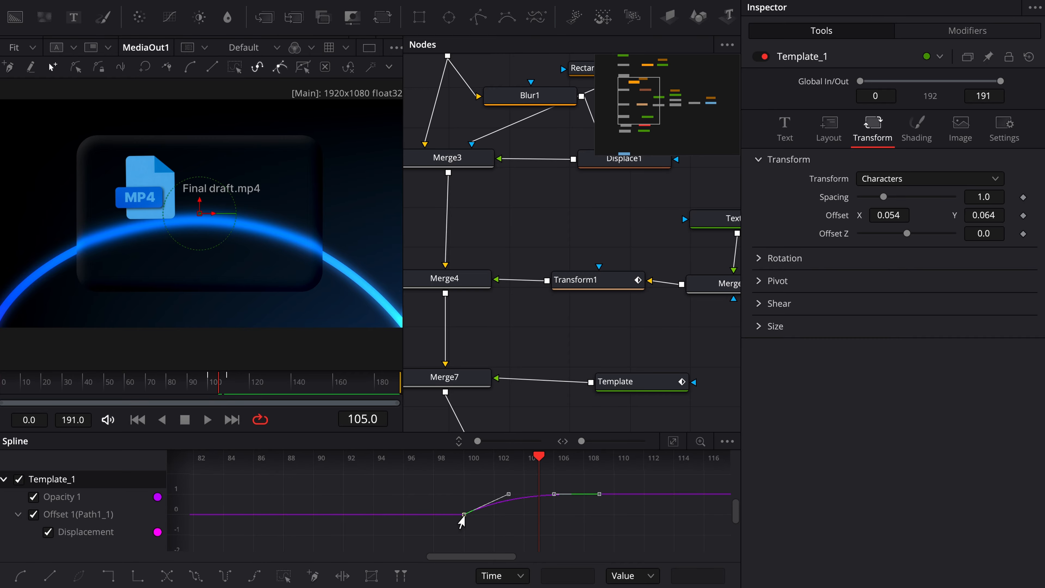
left_click_drag(464, 514, 538, 514)
Step: Shift the ".mp4" text's opacity and offset keyframes so its animation starts at frame 110
scroll(576, 400, "down", 5)
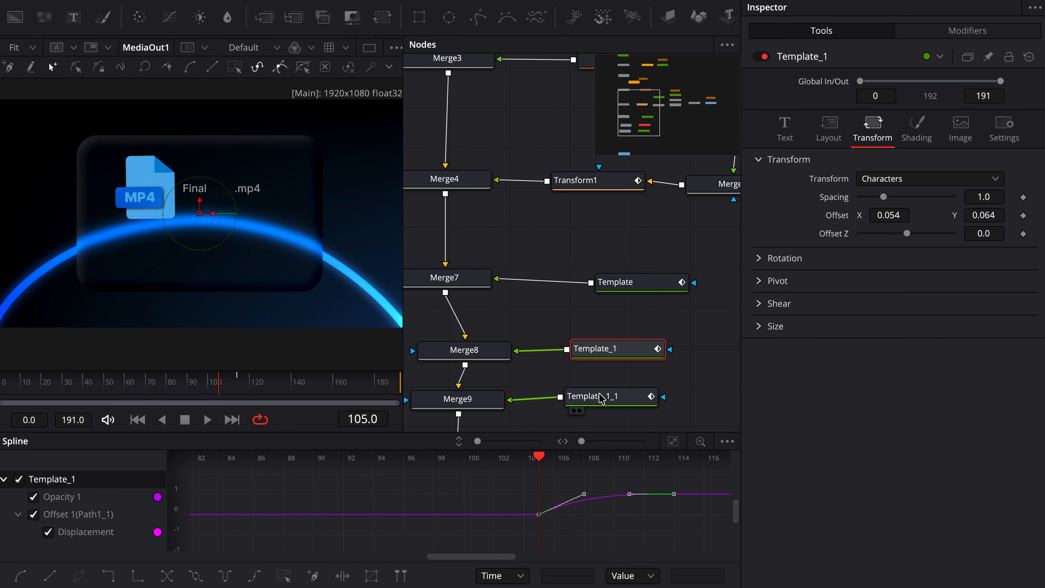
left_click(602, 395)
left_click(89, 480)
left_click(674, 442)
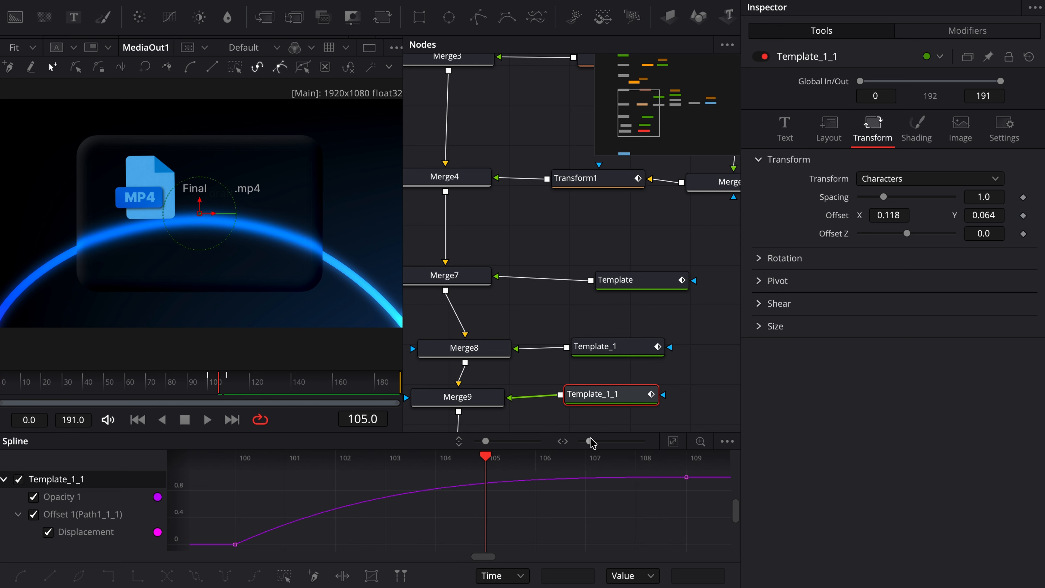
left_click_drag(590, 442, 580, 442)
left_click_drag(485, 442, 476, 442)
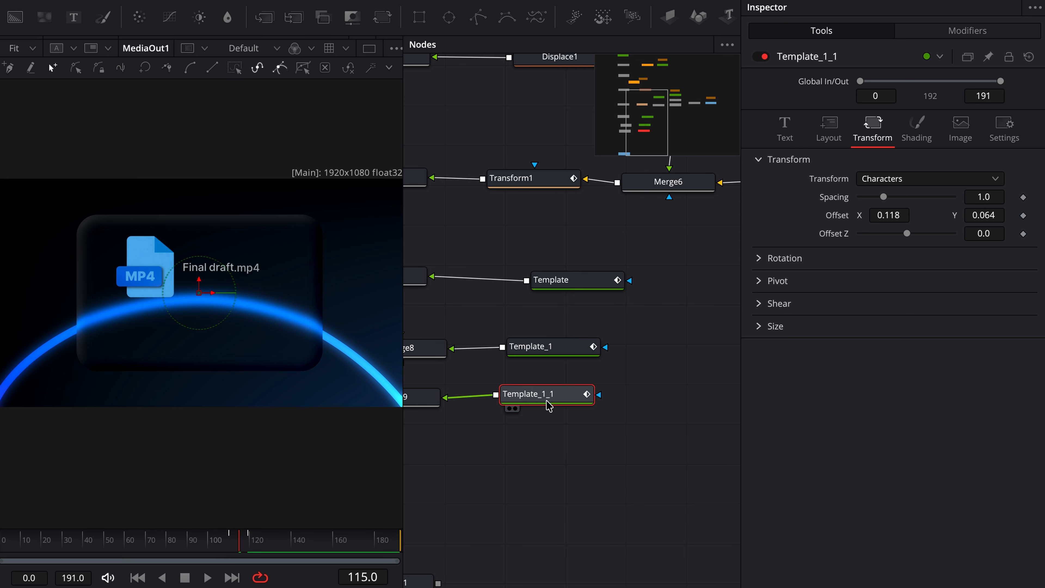
Step: Duplicate the ".mp4" text node and merge the copy into the chain after Merge9
key("ctrl+v")
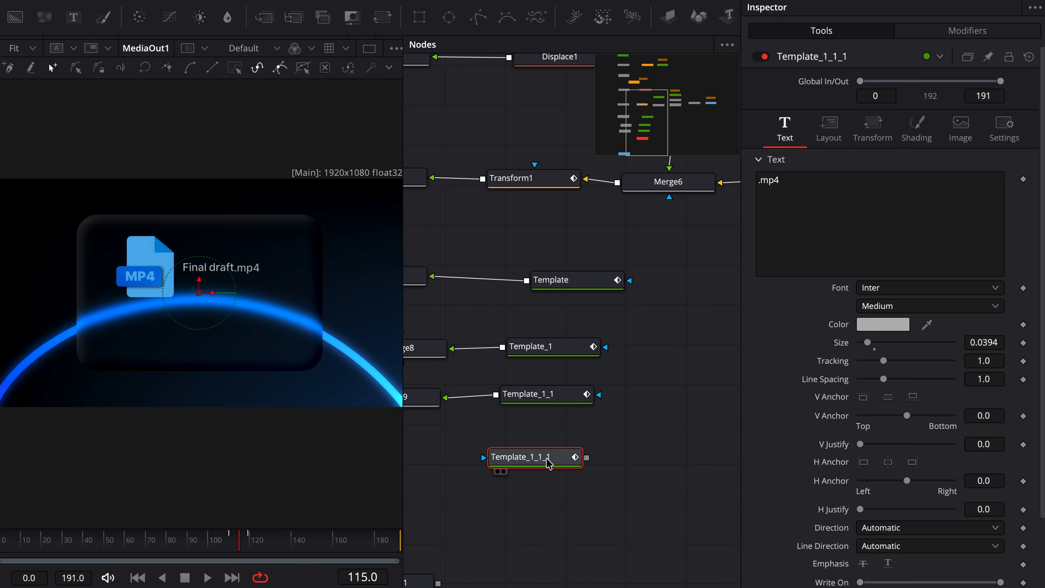
left_click_drag(672, 456, 445, 469)
left_click(586, 456)
Step: Replace the newest copy's text with "116 MB" and set its Inter font style to Regular
left_click(797, 246)
key("ctrl+a")
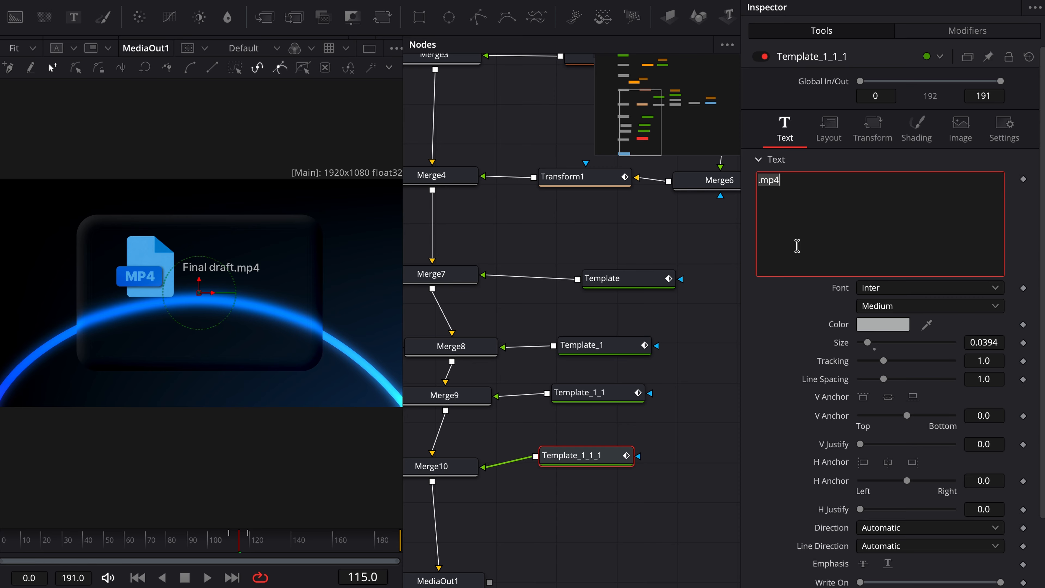
type("116 MB")
left_click(901, 307)
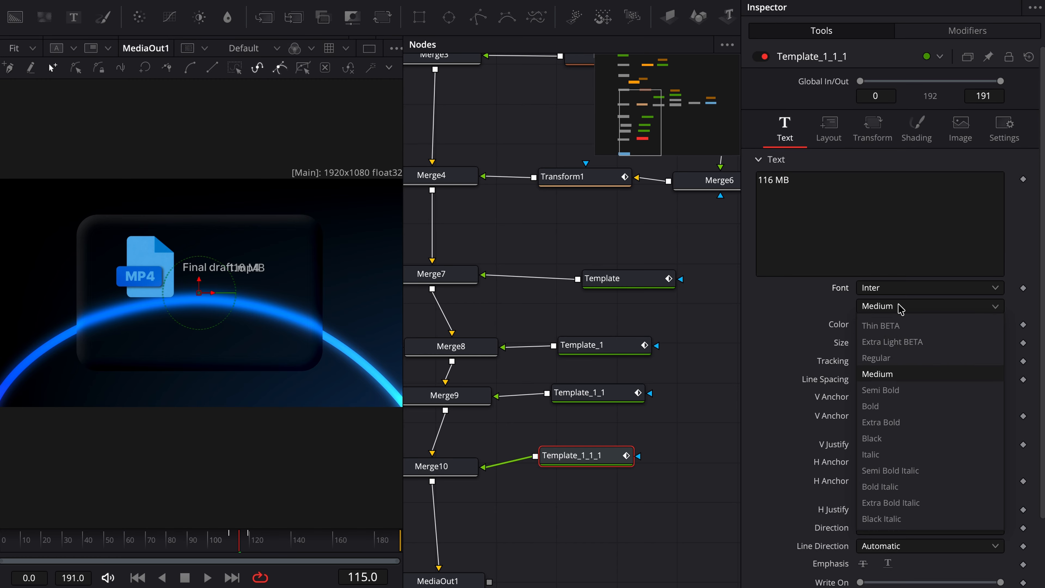
left_click(887, 356)
Step: Darken the "116 MB" text color to a dark grey
left_click(881, 326)
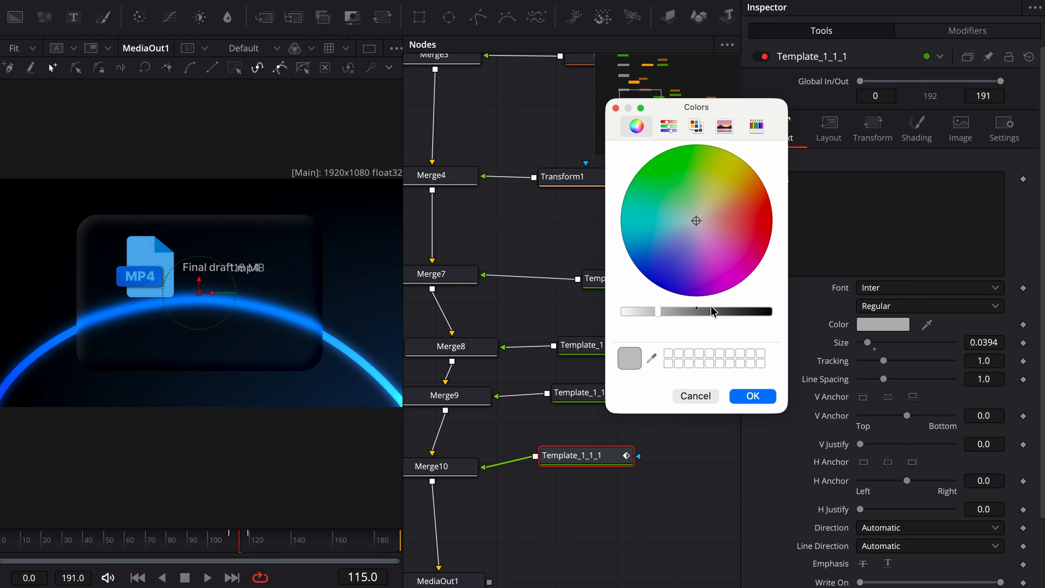
left_click(713, 311)
left_click(751, 397)
Step: Shrink the "116 MB" text and place it below the file name with offset X -0.008, Y 0.03 and spacing 0.97
left_click(874, 132)
left_click_drag(985, 215, 984, 219)
left_click_drag(893, 215, 884, 215)
left_click(785, 128)
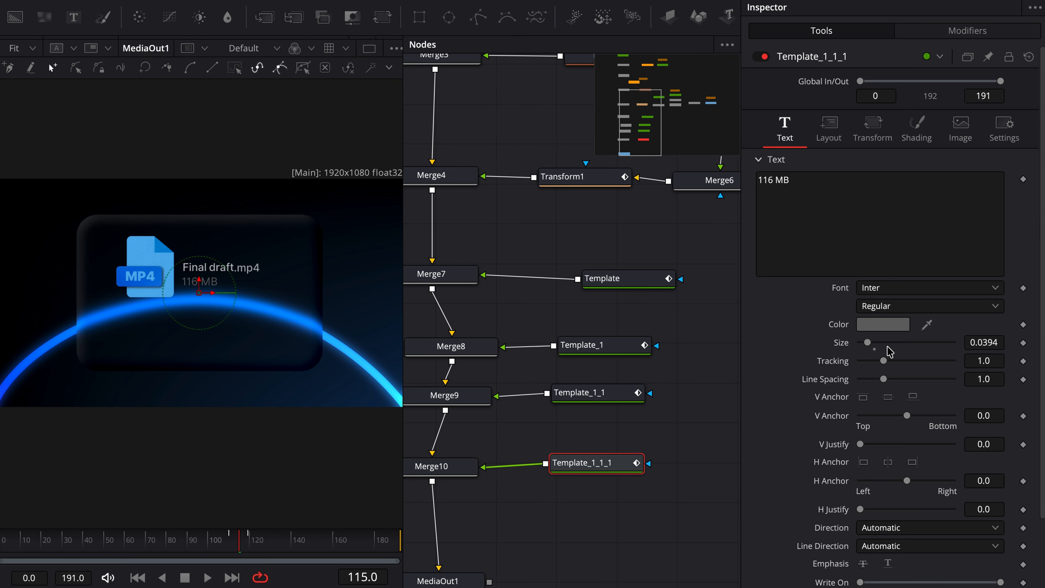
left_click_drag(869, 347, 867, 347)
left_click(872, 129)
left_click_drag(897, 215, 893, 215)
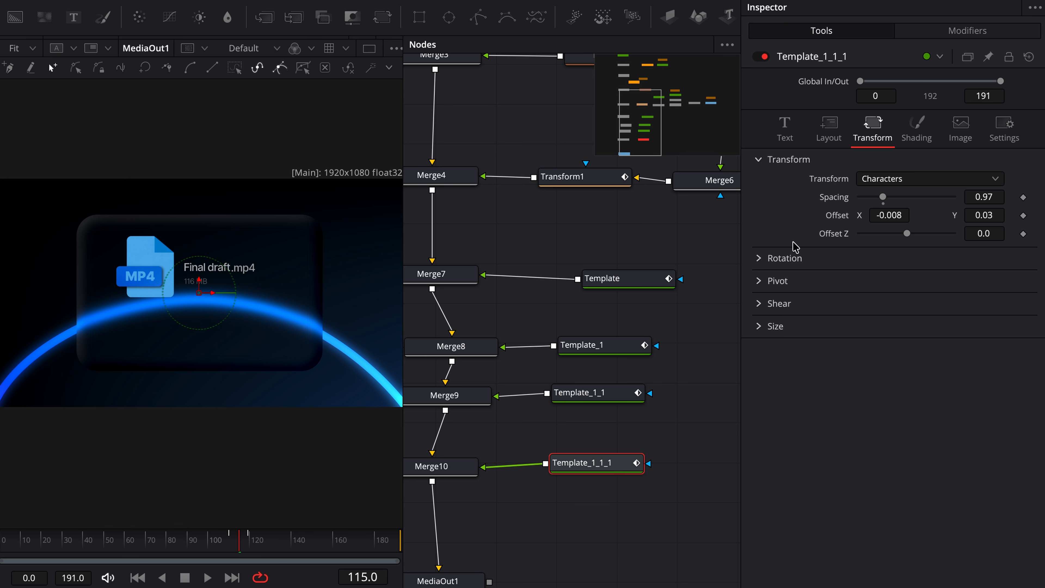
Step: Shift the "116 MB" text's keyframes so its animation starts at frame 115
left_click(827, 0)
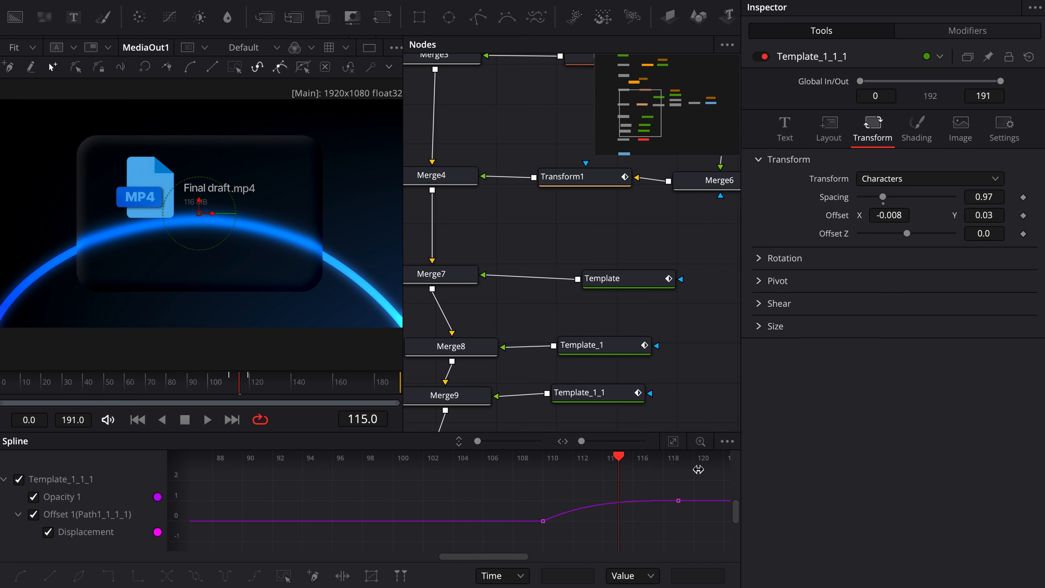
left_click_drag(543, 521, 616, 521)
left_click(827, 1)
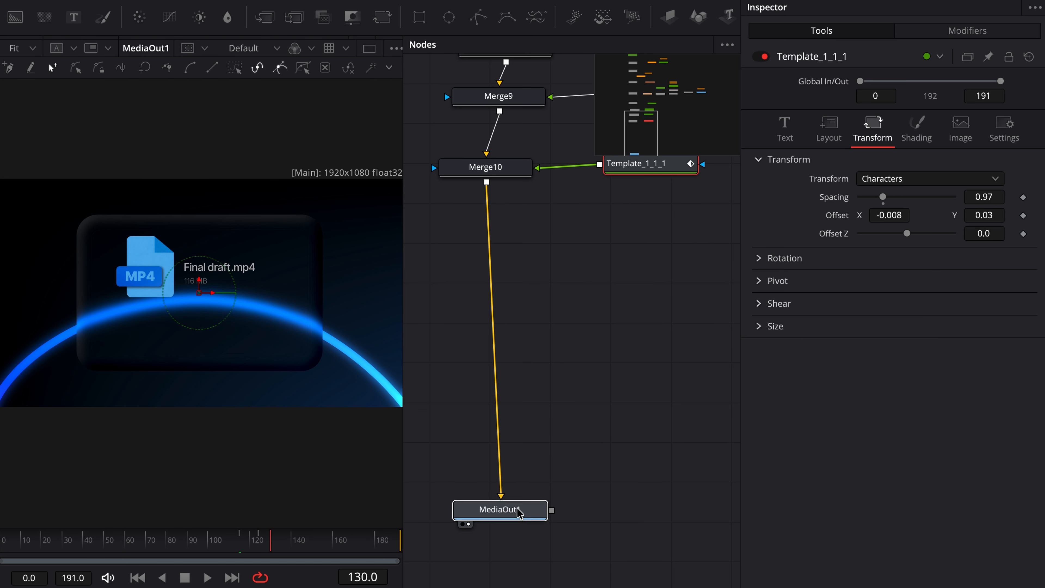
Step: Move MediaOut1 further down, duplicate the four-corner Background2 node, and merge the copy into the chain after Merge10
left_click_drag(497, 507, 483, 558)
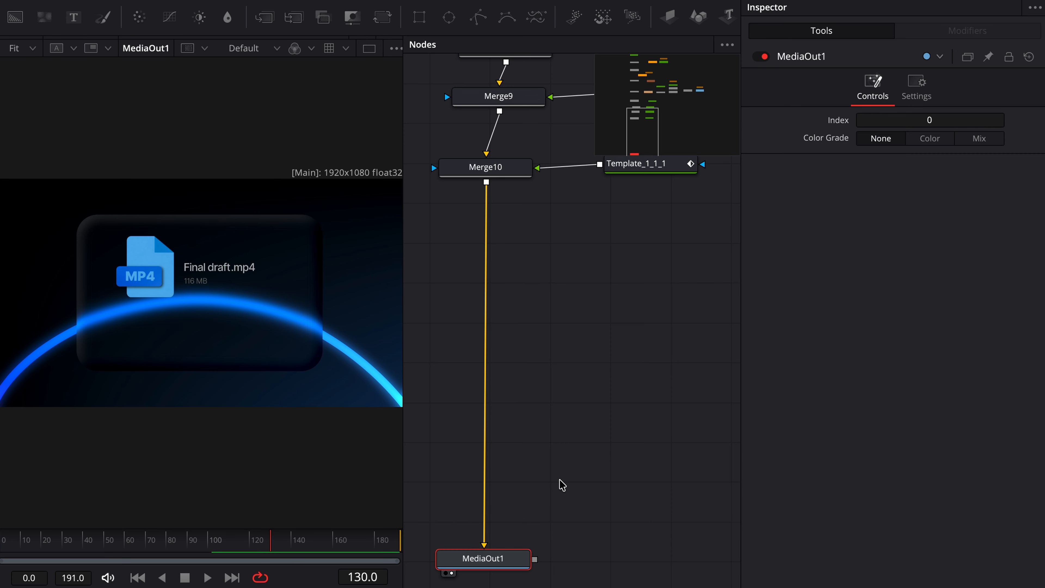
left_click(634, 424)
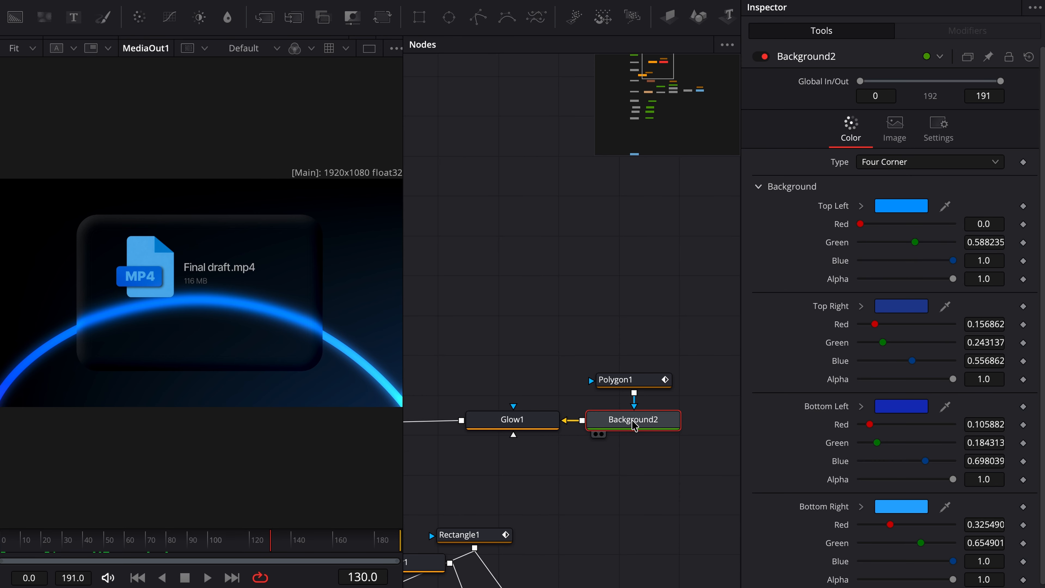
scroll(630, 485, "down", 15)
scroll(630, 486, "left", 4)
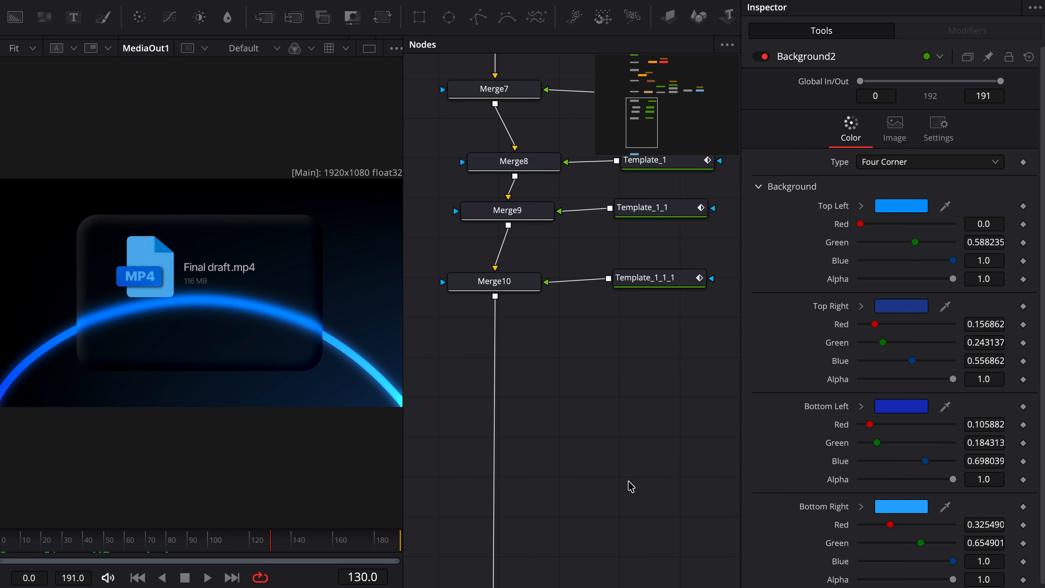
left_click(591, 445)
key("super+v")
left_click_drag(591, 445, 506, 292)
left_click_drag(684, 445, 492, 441)
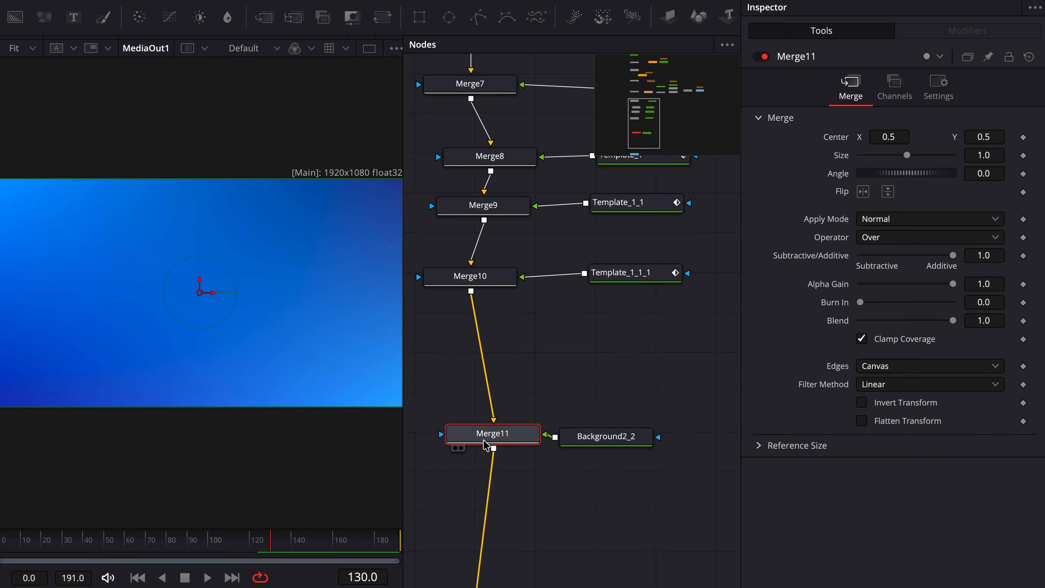
Step: Mask Background2_2 with a rectangle shaped into a small, fully rounded pill and position it in the lower part of the frosted panel
left_click(601, 443)
left_click(420, 17)
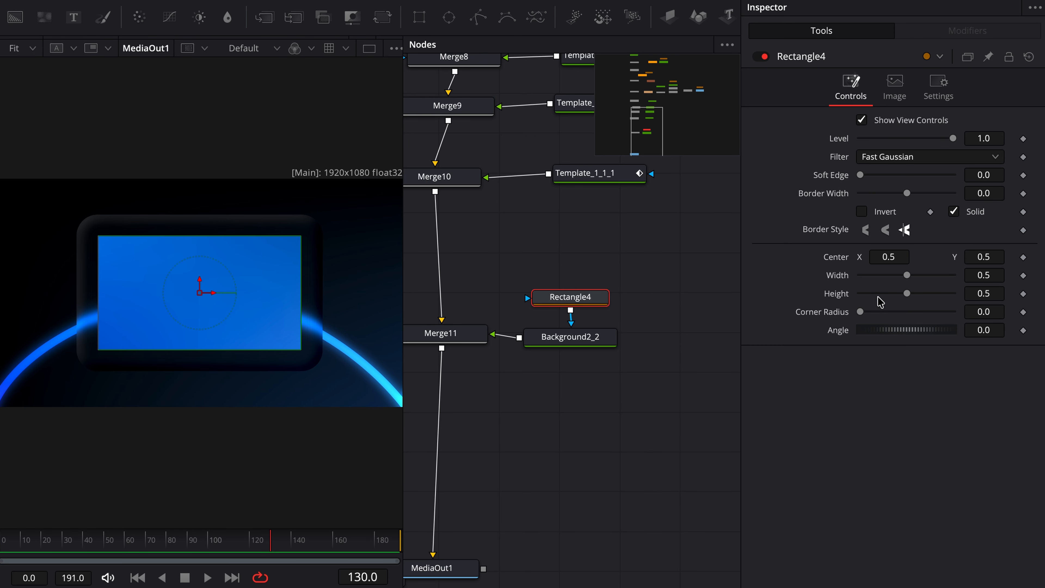
mouse_move(906, 277)
left_mouse_down()
mouse_move(872, 296)
mouse_move(899, 275)
mouse_move(890, 275)
left_mouse_up()
left_click_drag(862, 315, 953, 311)
left_click_drag(996, 254, 935, 254)
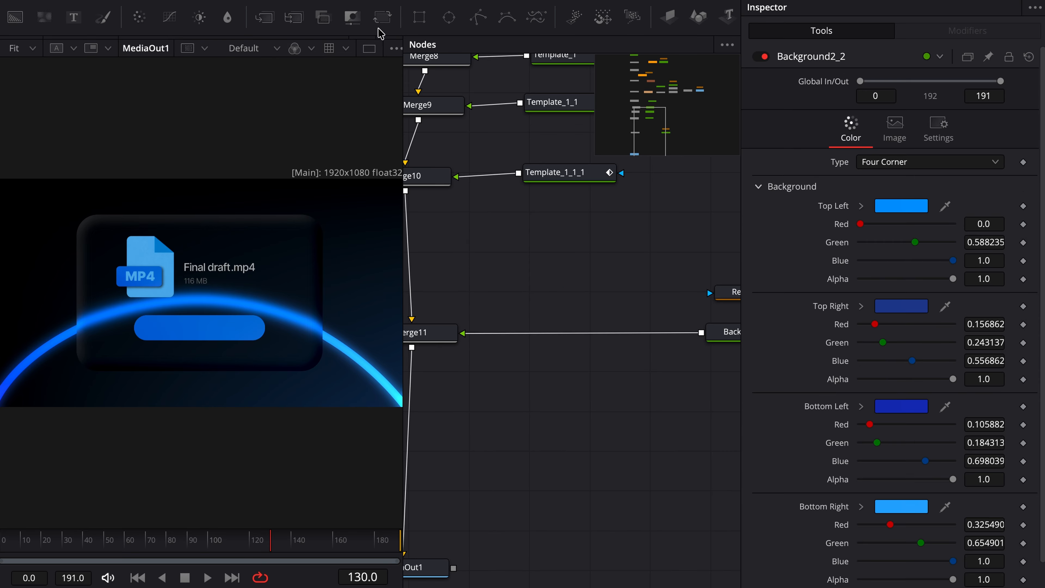
Step: Insert a Transform and a Merge between Background2_2 and Merge11, and connect a copy of the MP4 Text1 node to the new merge
left_click_drag(383, 21, 504, 326)
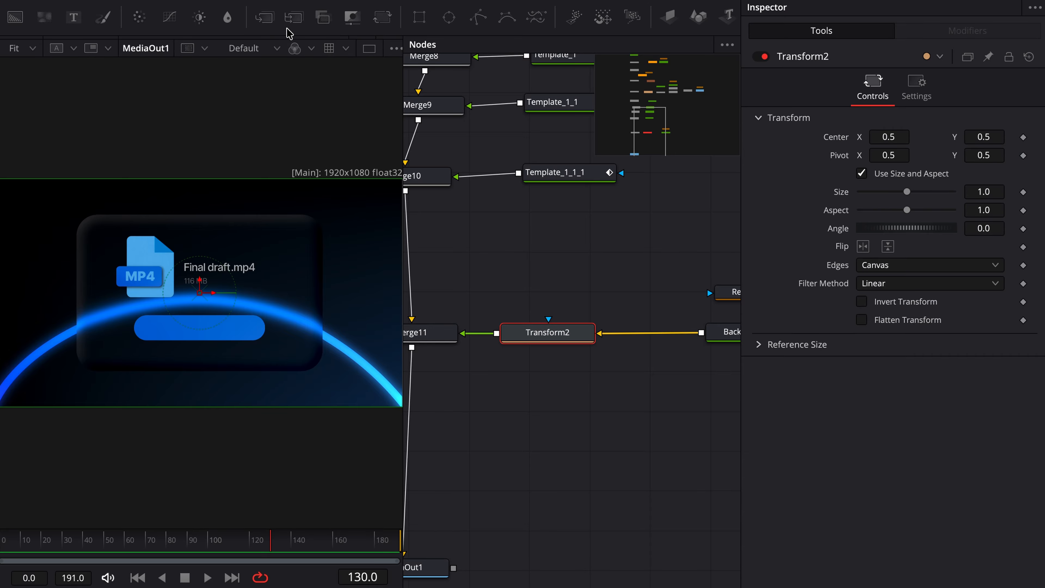
left_click_drag(271, 21, 644, 329)
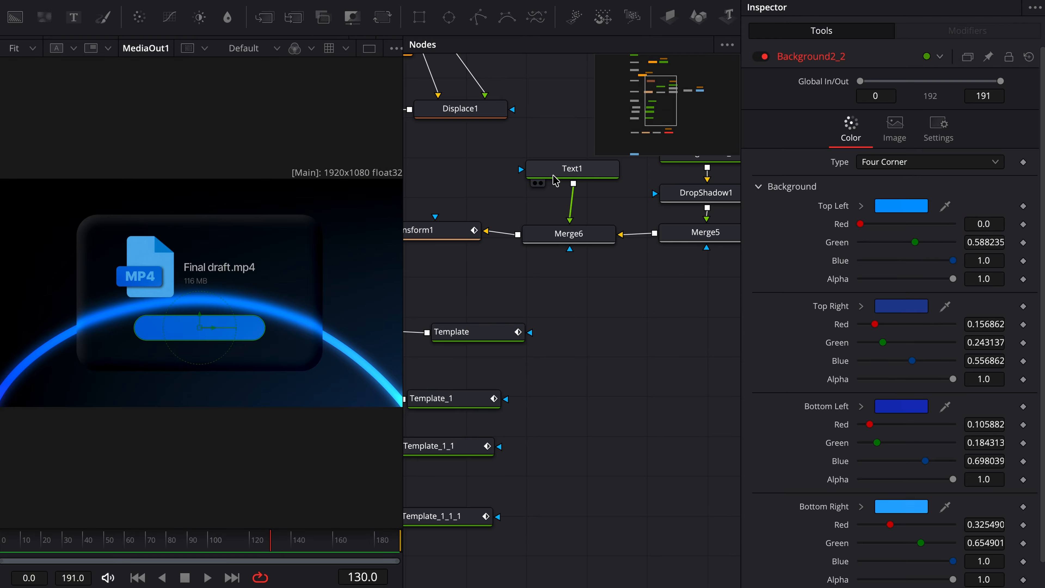
left_click(556, 181)
scroll(588, 381, "down", 5)
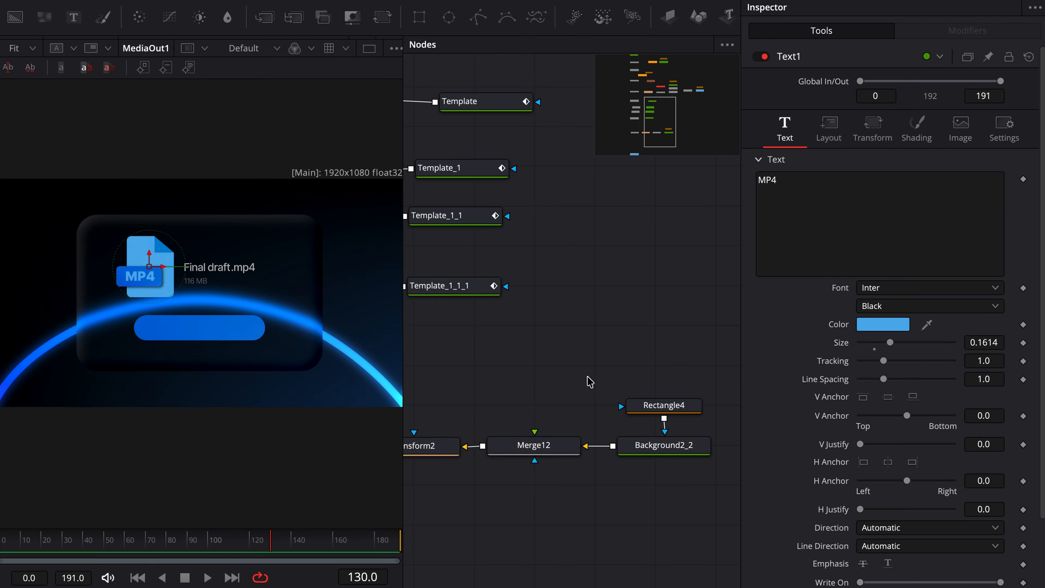
key("ctrl+v")
left_click_drag(528, 377, 535, 432)
Step: Change the copied text node's wording from MP4 to "Upload"
left_click(830, 225)
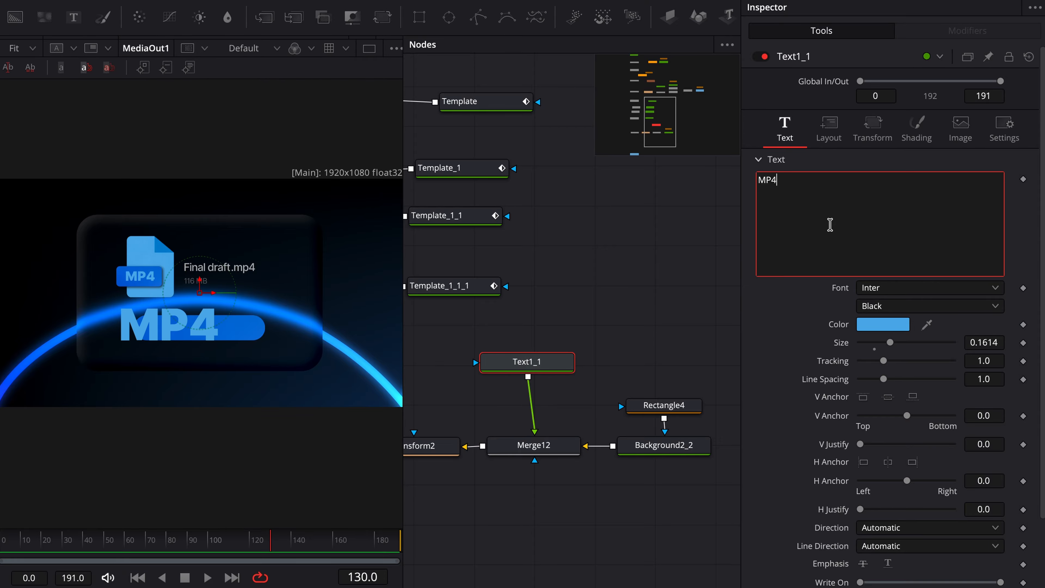
type("u")
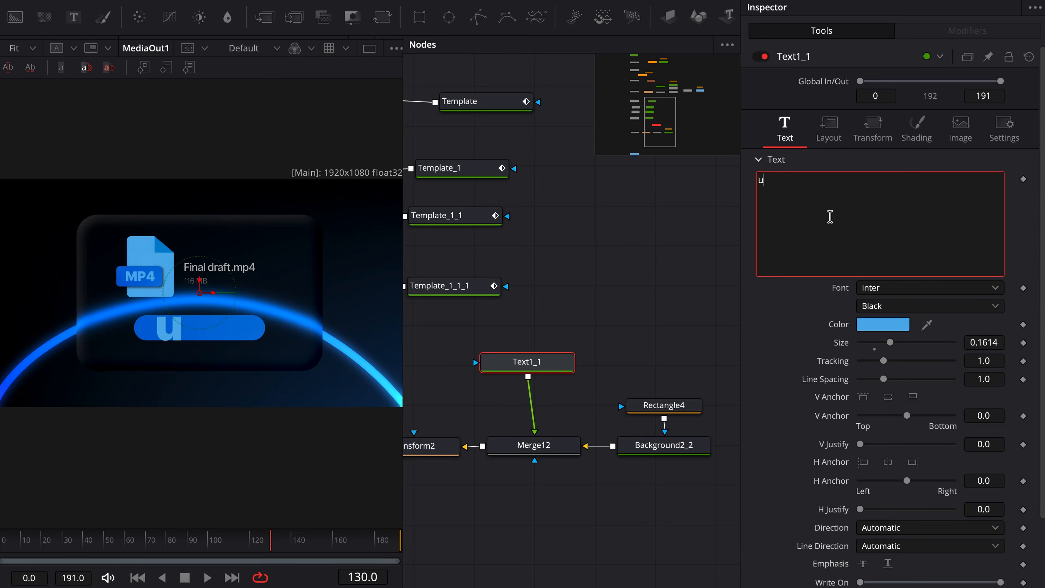
key("BackSpace")
type("Upload")
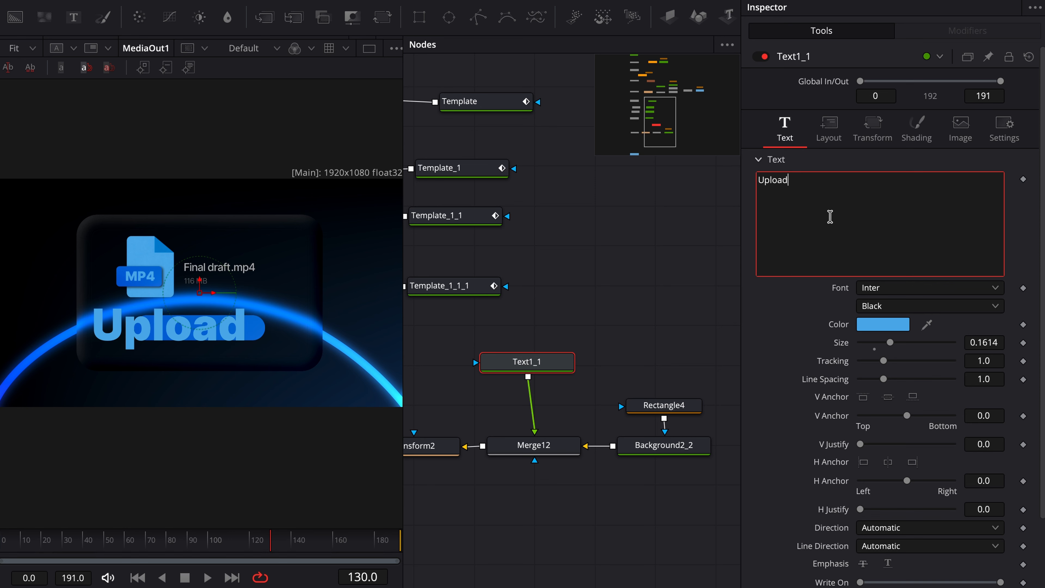
Step: Color the "Upload" text white and shrink it to fit inside the blue pill button
left_click(882, 324)
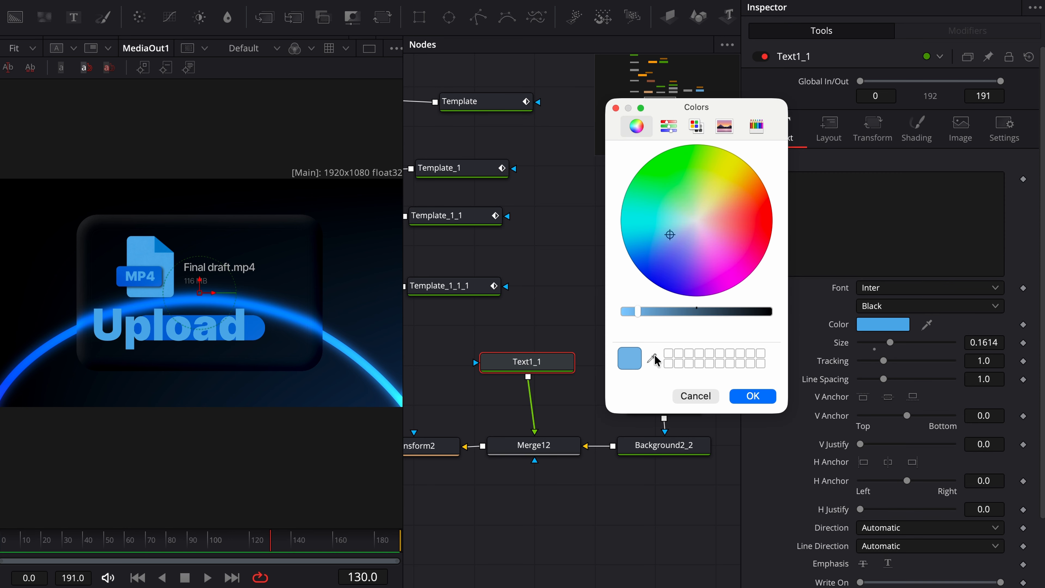
left_click(655, 356)
left_click(652, 372)
left_click(753, 396)
left_click_drag(889, 342, 872, 346)
Step: Center the "Upload" text on the button with character offset X 0.001 and Y -0.084
left_click(872, 126)
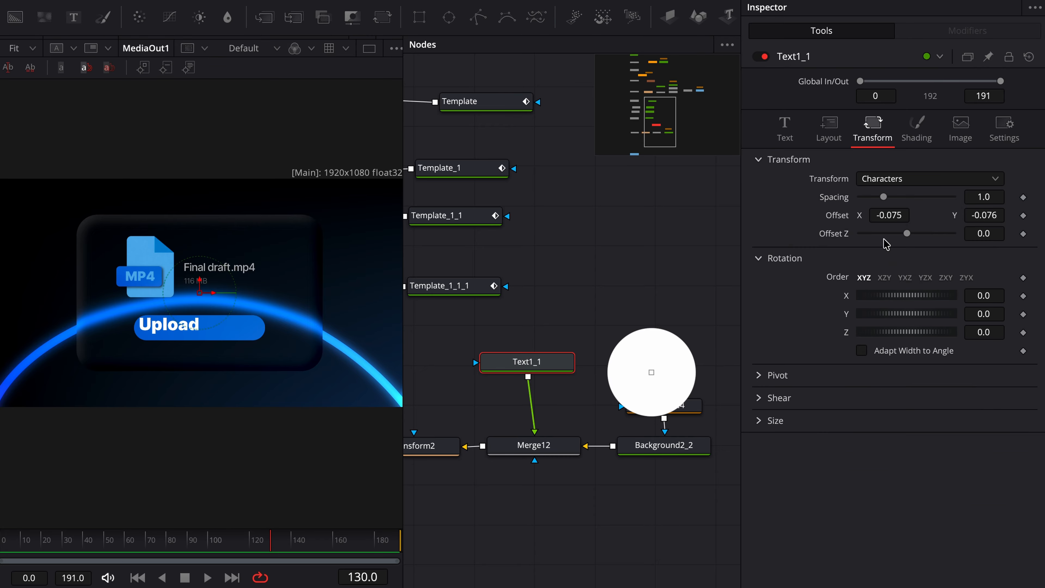
mouse_move(886, 217)
left_mouse_down()
mouse_move(899, 215)
mouse_move(889, 223)
left_mouse_up()
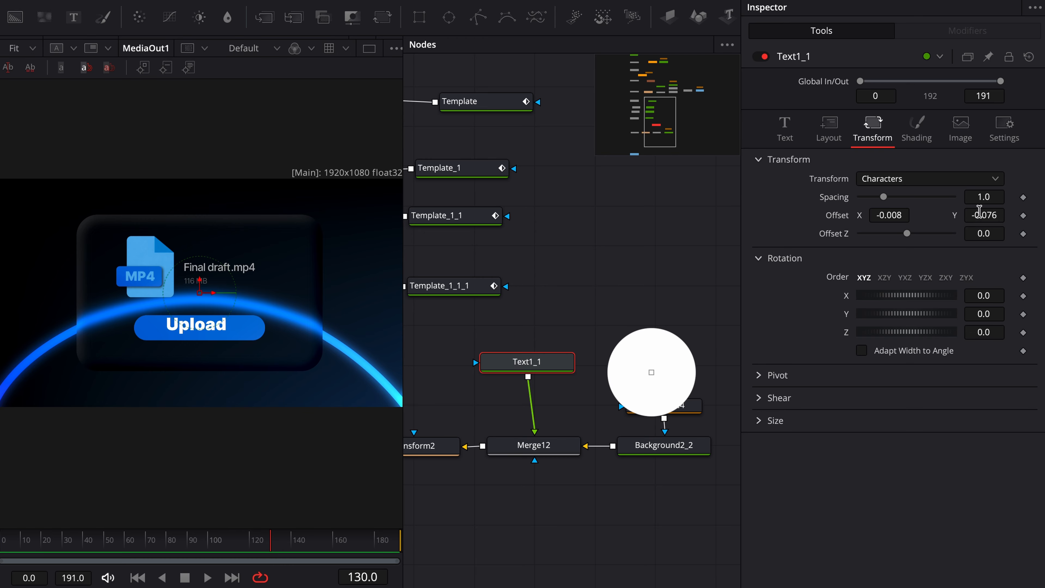
left_click_drag(978, 212, 974, 212)
left_click_drag(886, 212, 890, 212)
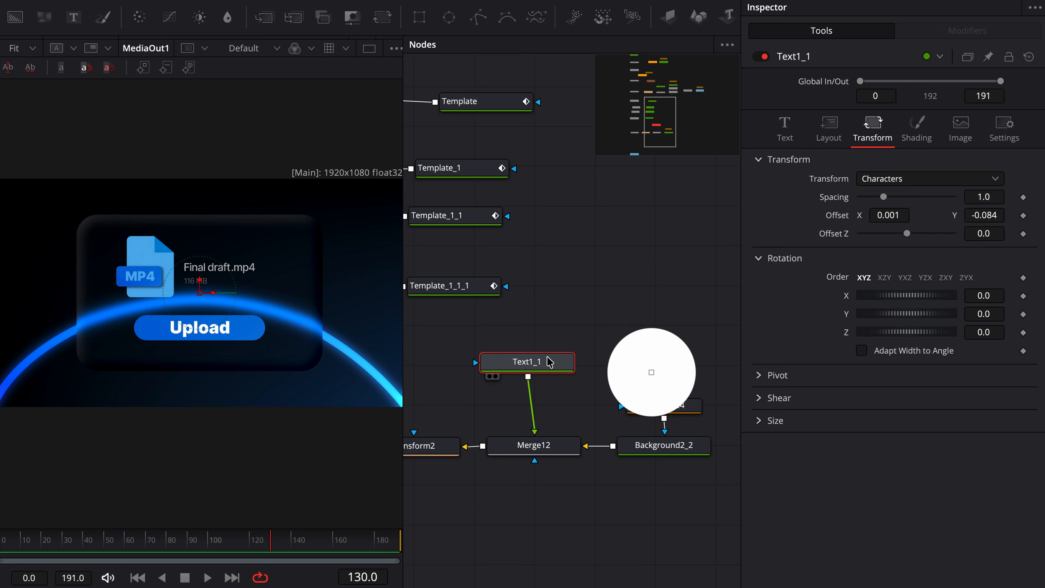
Step: Set the "Upload" text to Bold at size 0.0472 and fine-tune its horizontal offset
left_click(785, 128)
left_click(886, 306)
left_click(889, 407)
left_click_drag(872, 343, 869, 342)
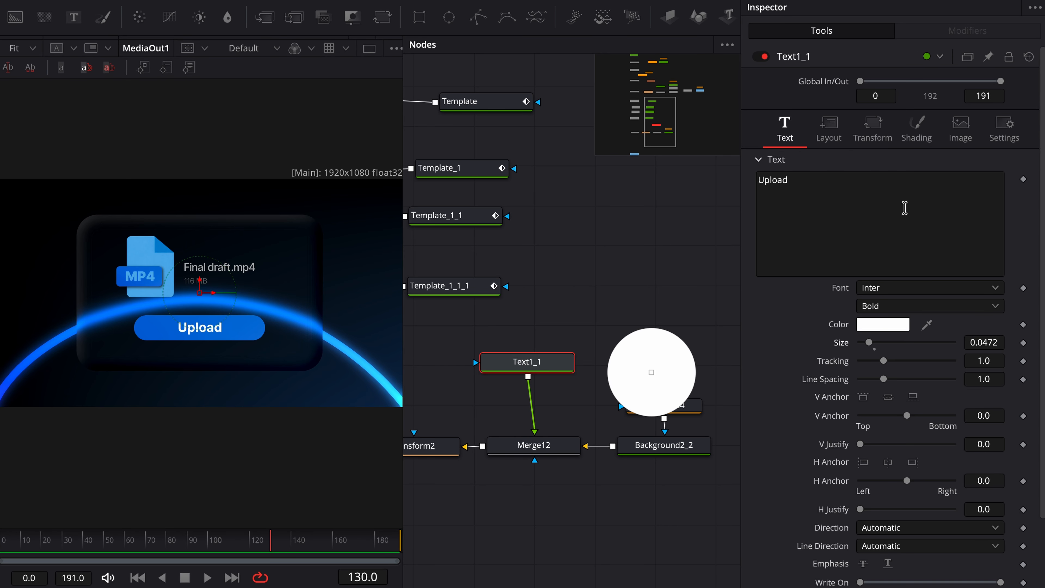
left_click(873, 127)
left_click_drag(888, 215, 889, 216)
Step: Reposition the whole button with Transform2, setting its center to X 0.511 and Y 0.481
scroll(483, 448, "left", 3)
left_click(483, 449)
left_click_drag(889, 138, 893, 137)
left_click_drag(984, 137, 978, 136)
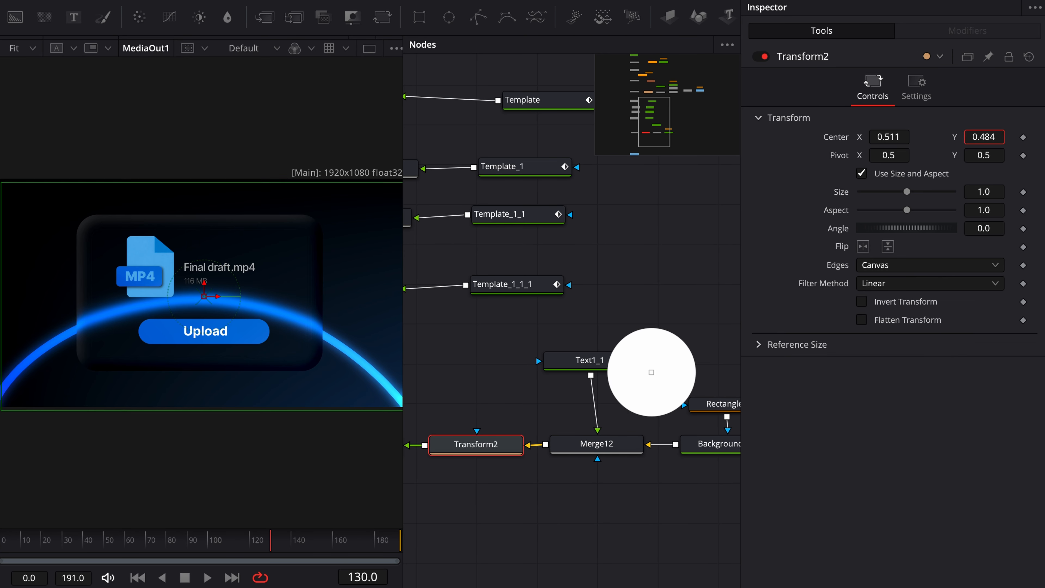
left_click_drag(978, 137, 977, 136)
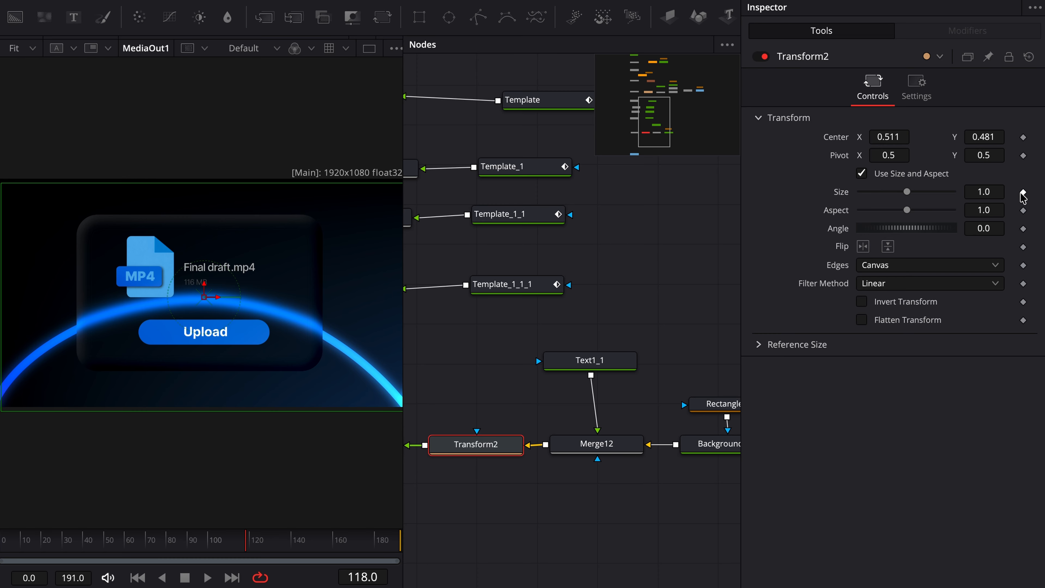
Step: Keyframe Transform2's size at frame 118, set the pivot Y to 0.342 and shrink the button to nothing at that frame
left_click(1023, 192)
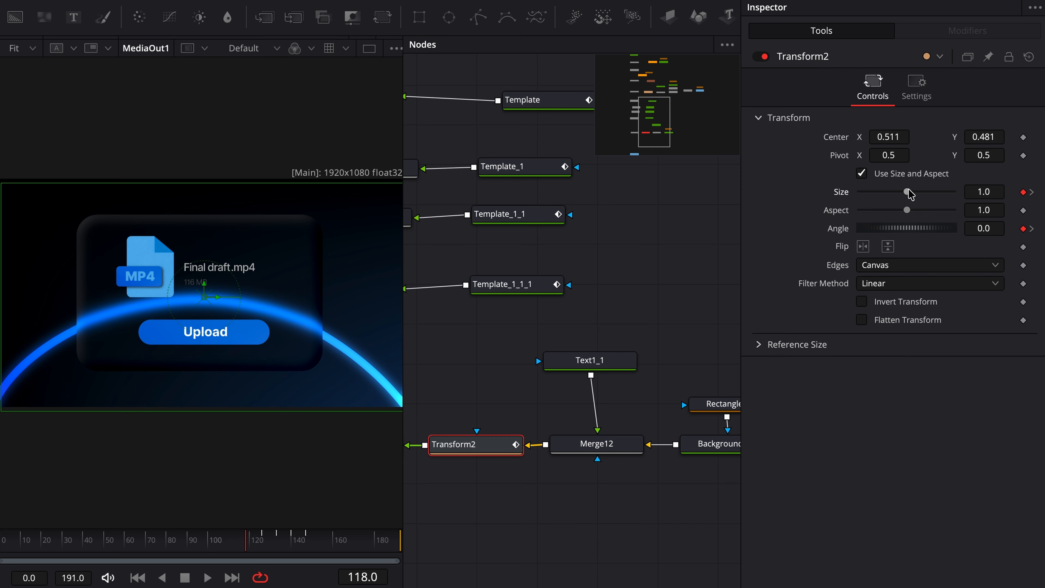
left_click_drag(908, 191, 843, 192)
key("super+z")
left_click_drag(983, 155, 919, 155)
left_click_drag(905, 192, 818, 195)
Step: Set Transform2's size to 1.111 and angle to 2 at frame 126, and its angle to -1.5 at the following keyframe
left_click(1032, 192)
left_click_drag(984, 193, 1030, 192)
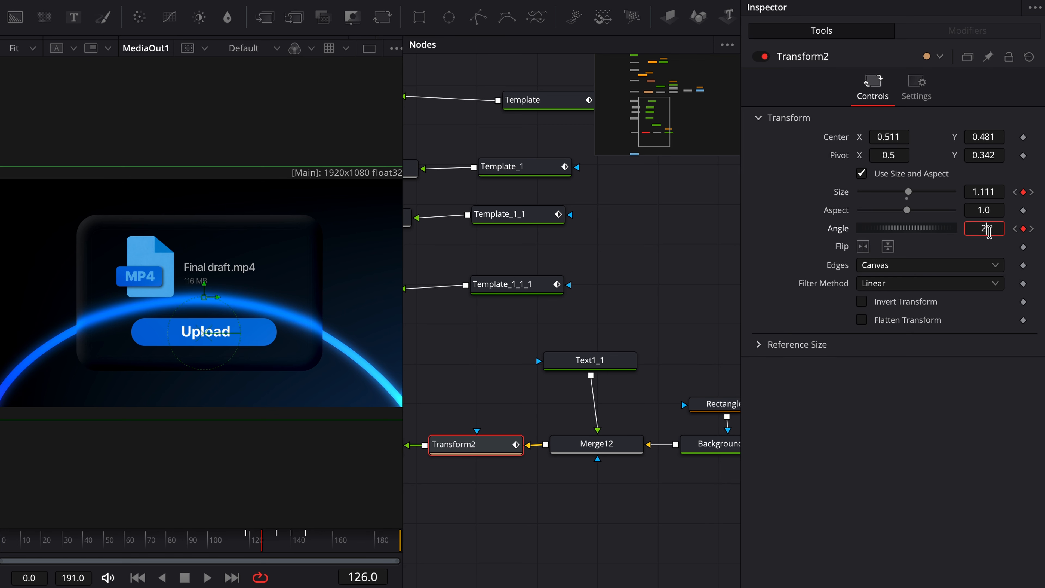
left_click(1031, 192)
left_click_drag(988, 229, 1005, 193)
double_click(991, 230)
type("-1.5")
key("Tab")
Step: Set Transform2's size to 1.032 and angle to 1 at the frame 140 keyframe
left_click(1032, 192)
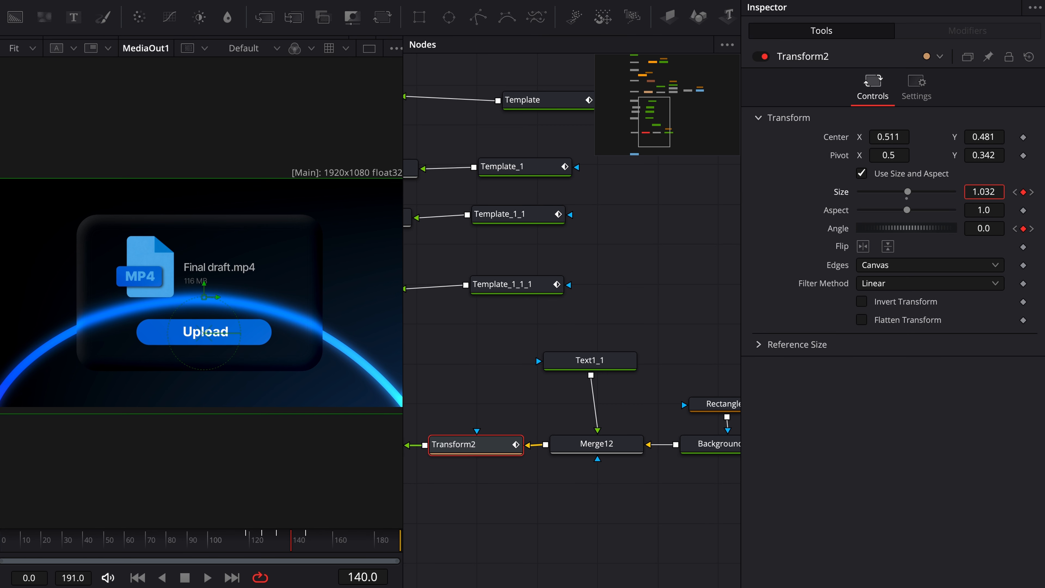
double_click(980, 231)
type("1")
key("Tab")
left_click(1032, 193)
Step: Enable motion blur on Transform2 with quality 4 and shutter angle 235.3, and smooth all of its keyframes
left_click(916, 86)
left_click(862, 273)
left_click_drag(878, 292, 897, 292)
left_click_drag(906, 310, 920, 309)
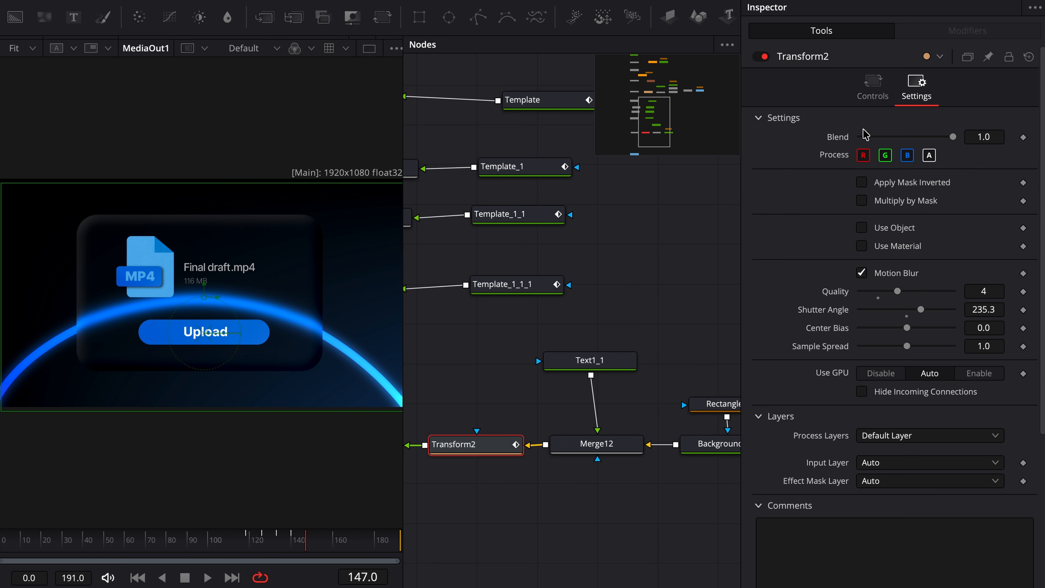
key("super+a")
key("shift+s")
Step: Play the composition from frame 108 to review the Upload button's pop-in animation
left_click(227, 541)
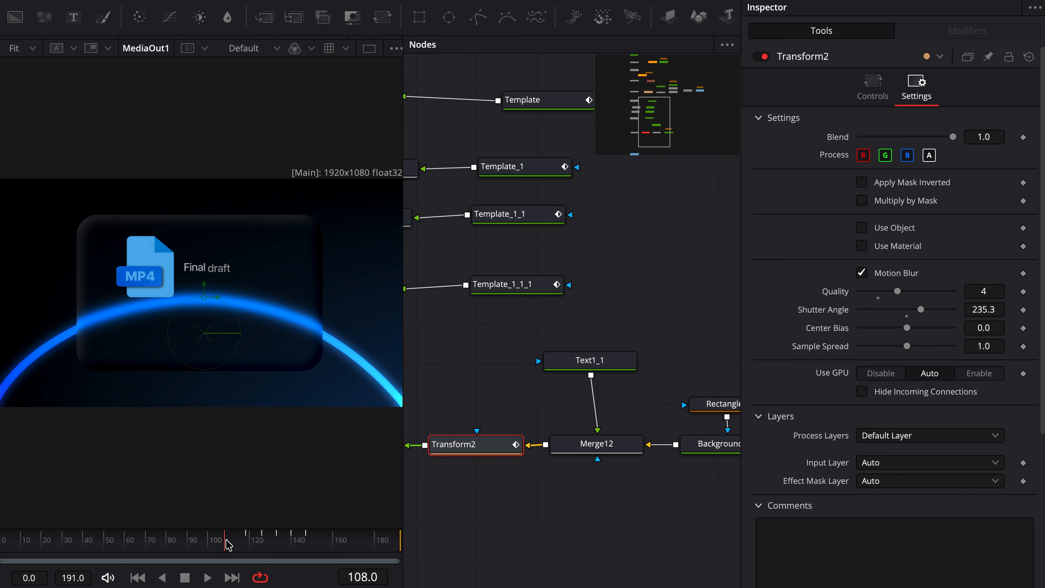
key("space")
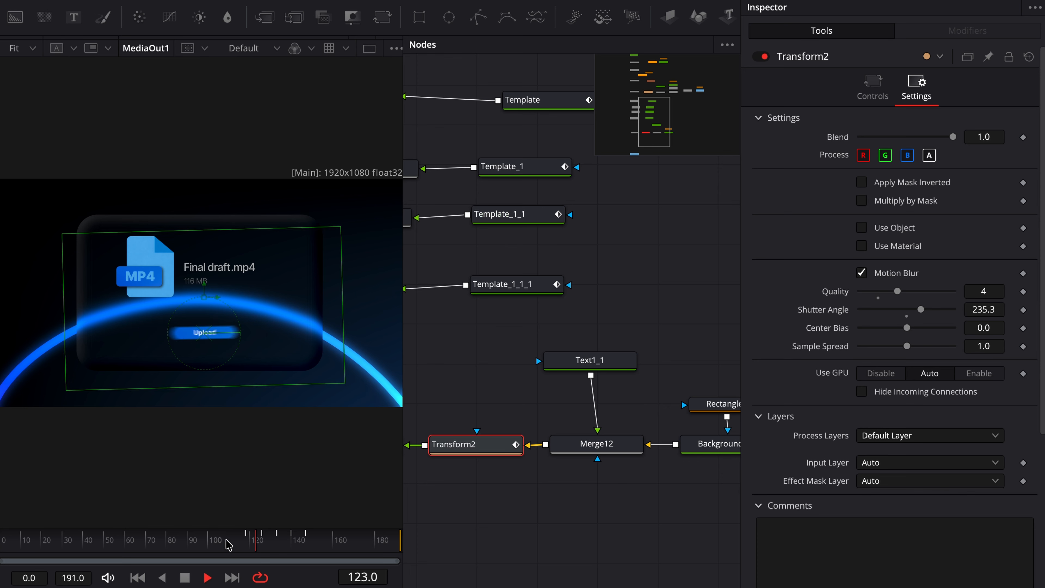
key("space")
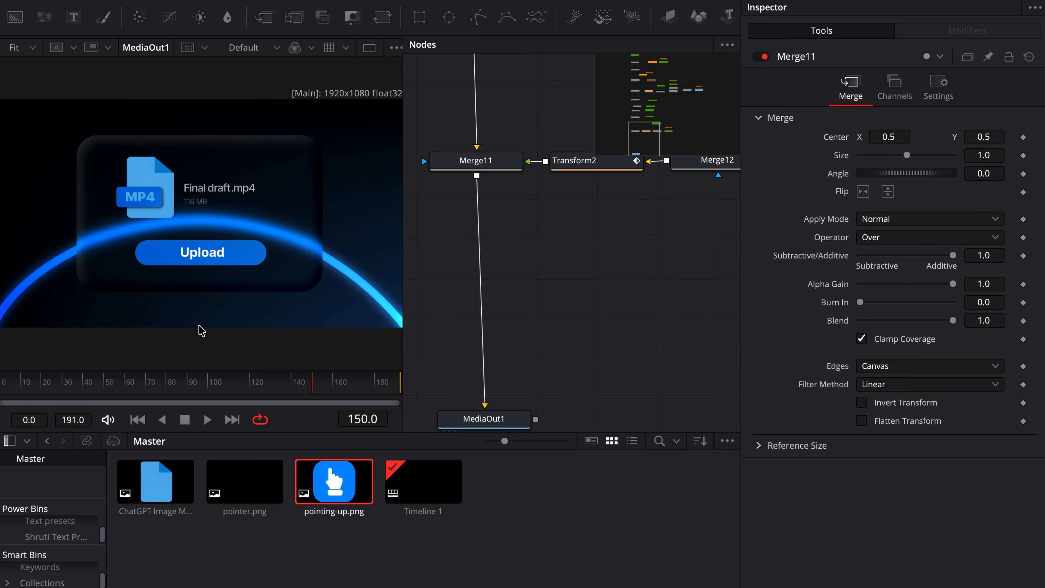
Step: Merge pointing-up.png into the chain after Merge11 and remove its blue background with a Chroma Keyer
left_click_drag(362, 492, 477, 176)
mouse_move(677, 272)
left_mouse_down()
mouse_move(458, 276)
mouse_move(524, 261)
mouse_move(684, 268)
left_mouse_up()
key("shift+space")
type("chro")
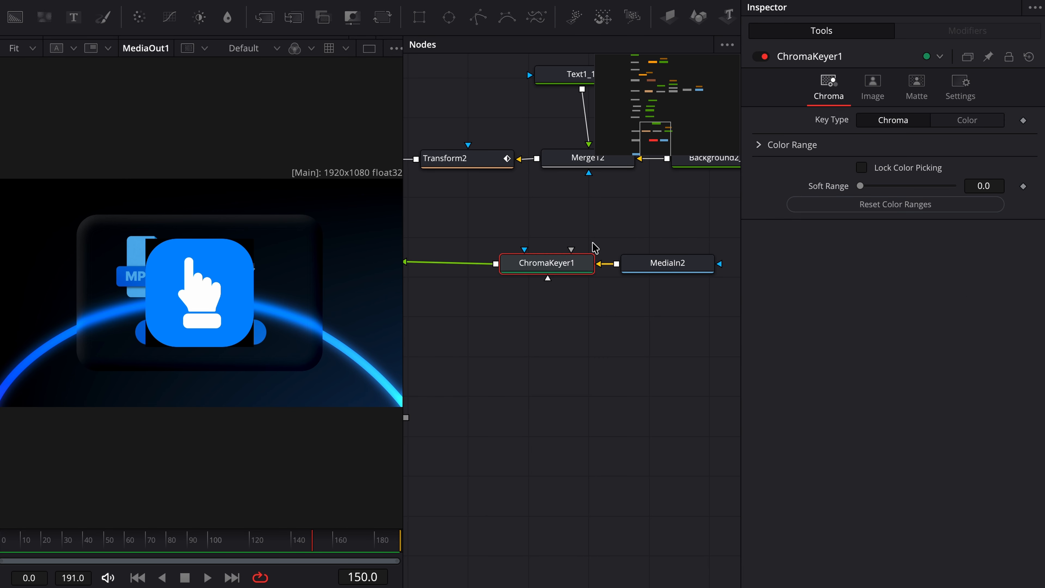
left_click_drag(240, 331, 249, 335)
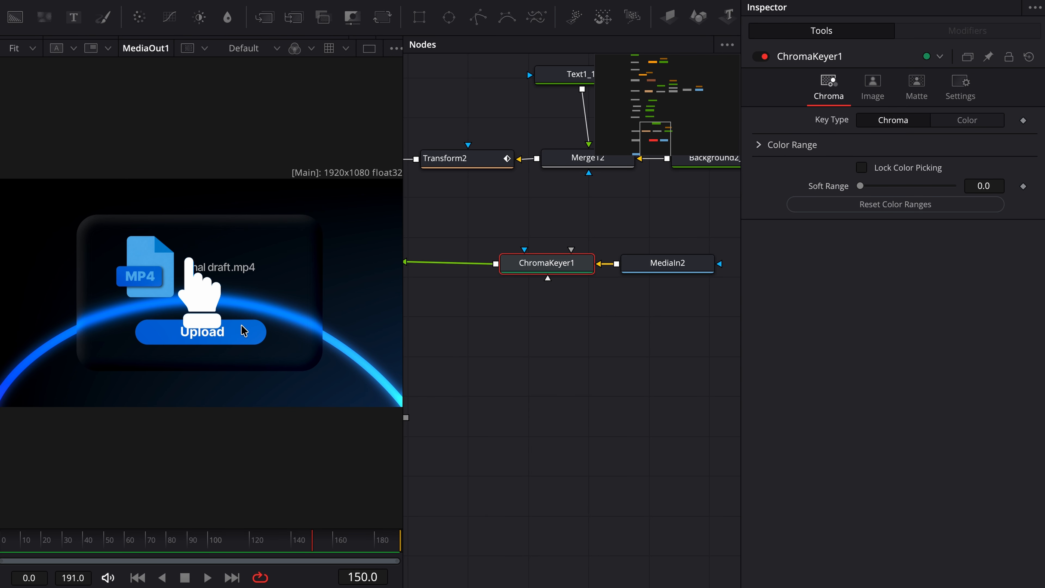
Step: Add a Transform after the keyer, scale the hand to 0.41, rotate it to -26.1 and move it to the frame's upper-left area
left_click_drag(384, 18, 500, 271)
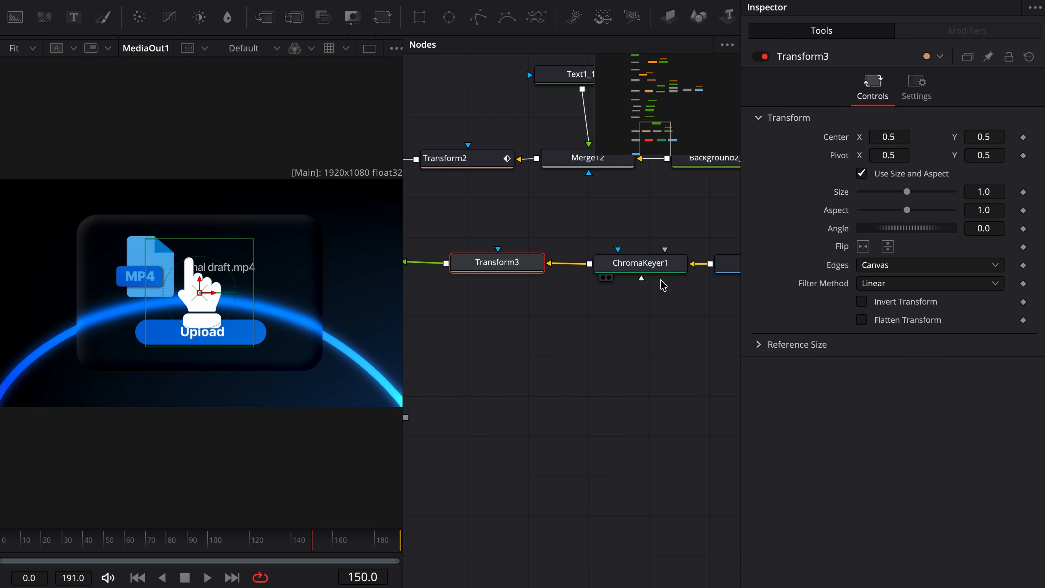
left_click_drag(907, 192, 889, 194)
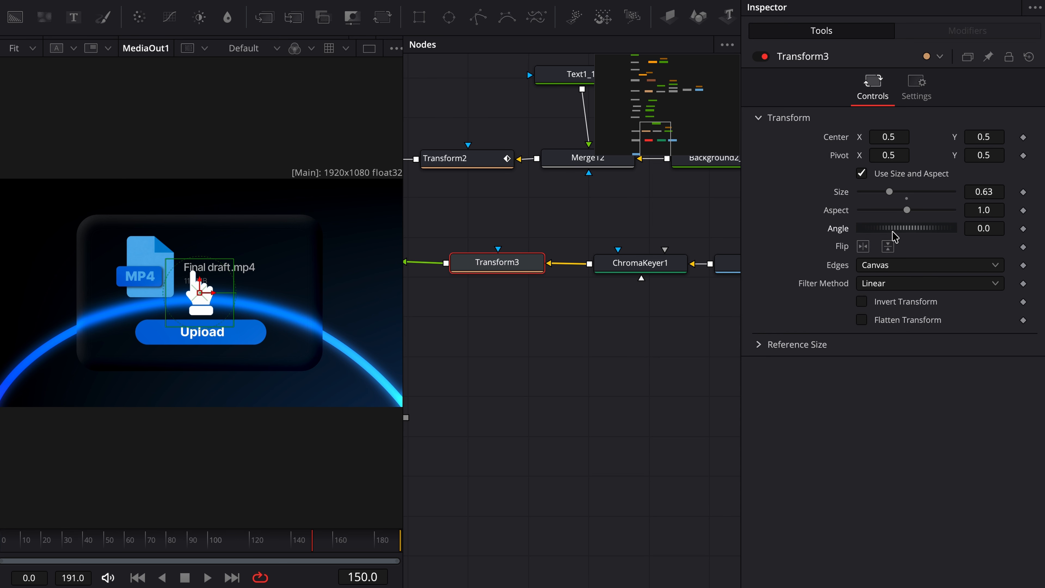
left_click_drag(893, 230, 888, 237)
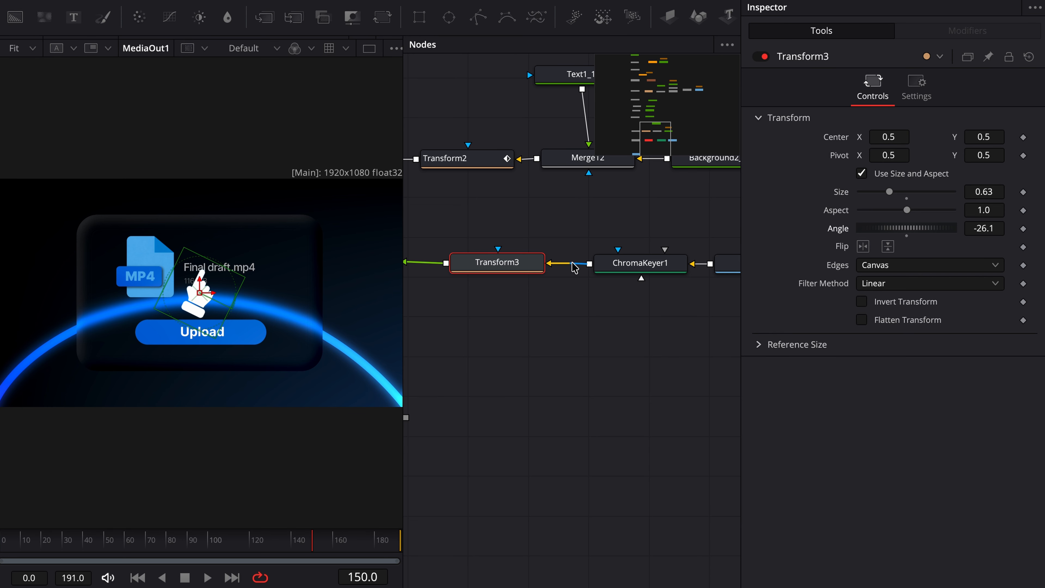
left_click_drag(201, 293, 137, 275)
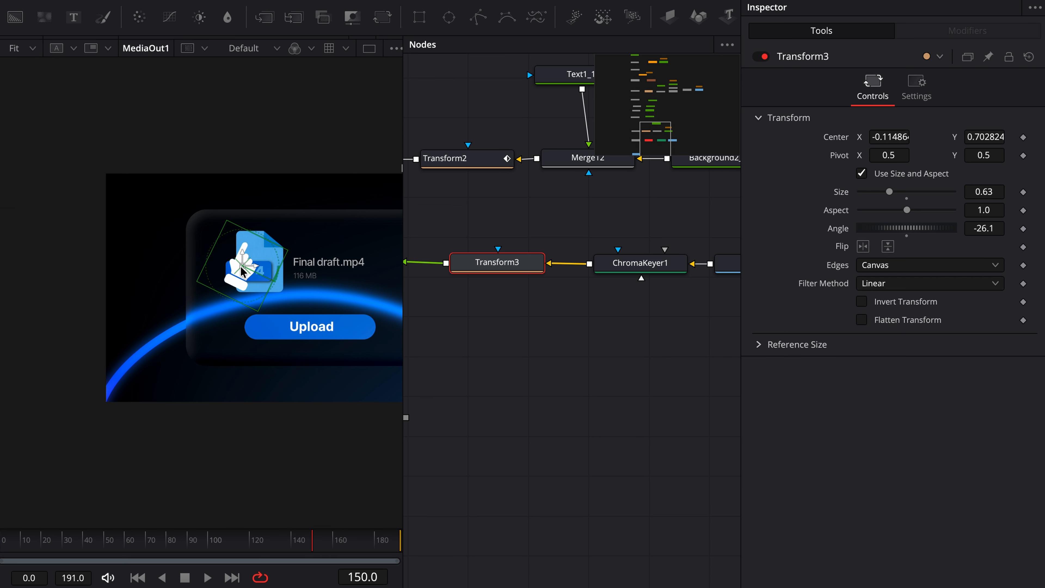
left_click_drag(884, 196, 874, 195)
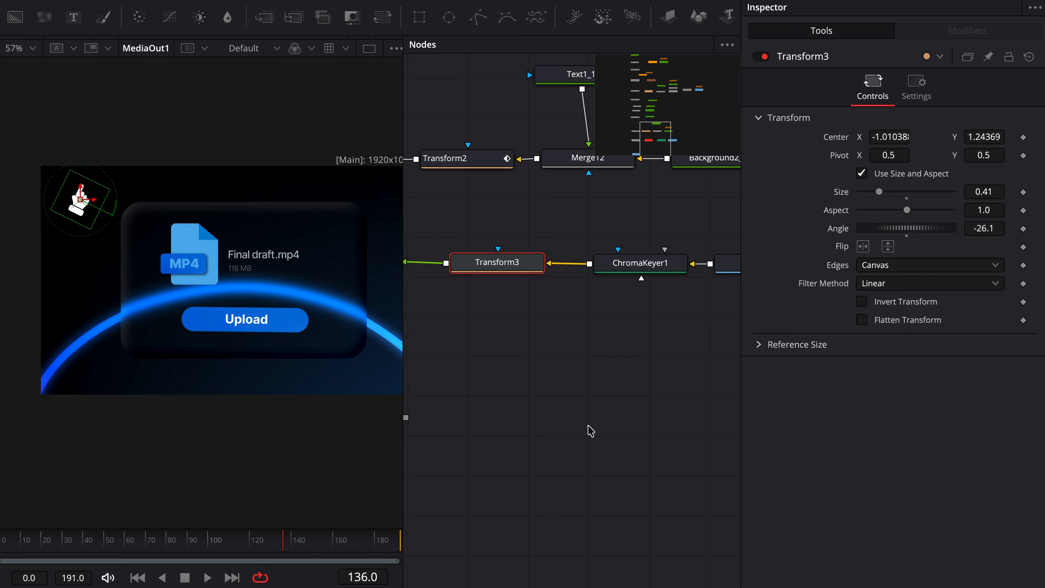
Step: Keyframe the hand's center and angle on Transform3 at frame 135
key("Left")
left_click(1023, 138)
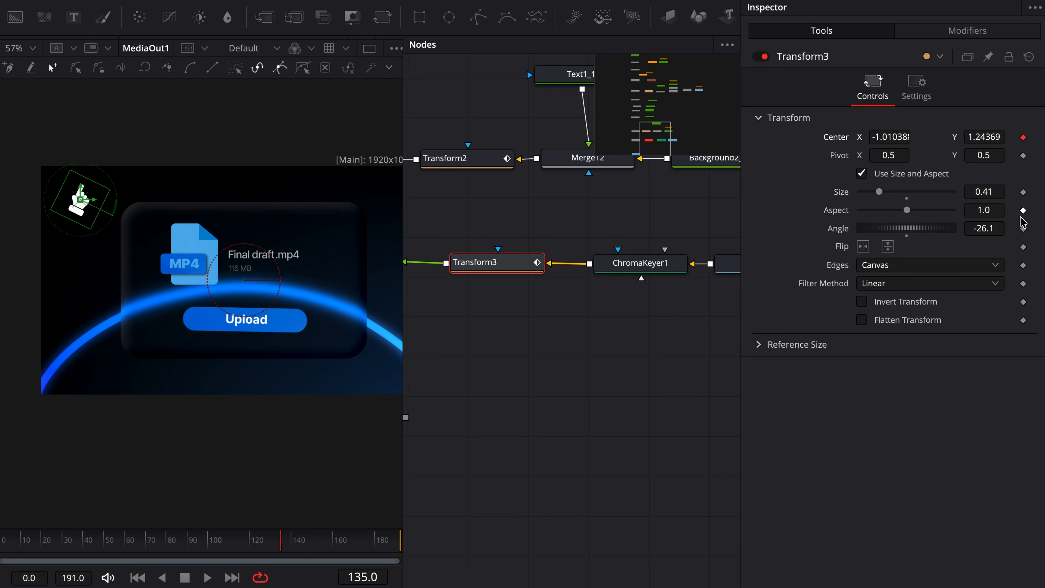
left_click(1023, 229)
Step: At frame 155, move the hand below the Upload button to about X 0.942, Y -0.309 and set its angle to 13.0
key("space")
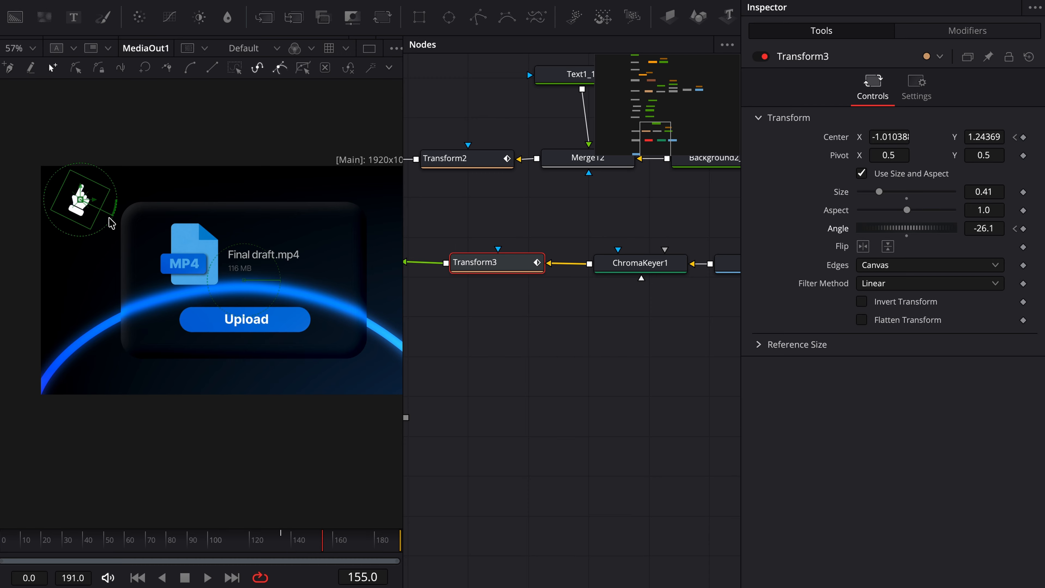
left_click_drag(80, 199, 292, 368)
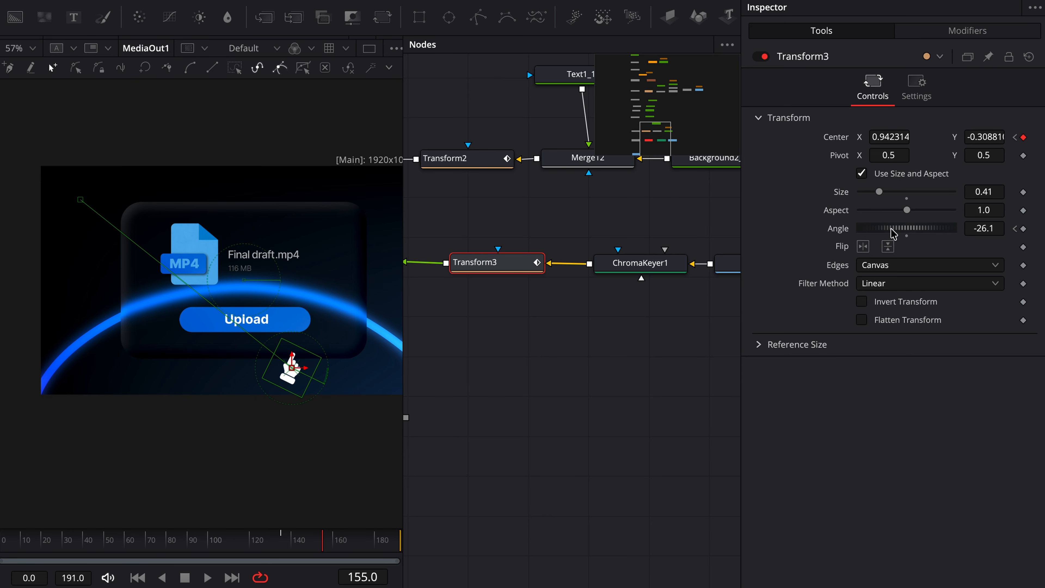
left_click_drag(893, 233, 901, 231)
Step: At frame 163, move the hand onto the Upload button at about X 0.679, Y 0.022, and check the motion by scrubbing back
key("Right")
key("Right")
key("Right")
key("Right")
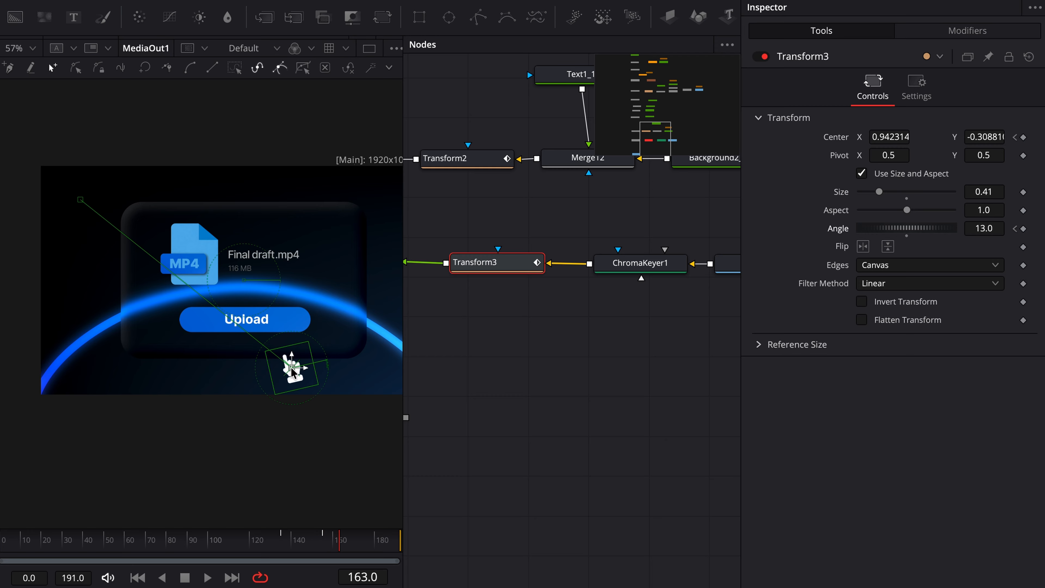
left_click_drag(292, 367, 263, 334)
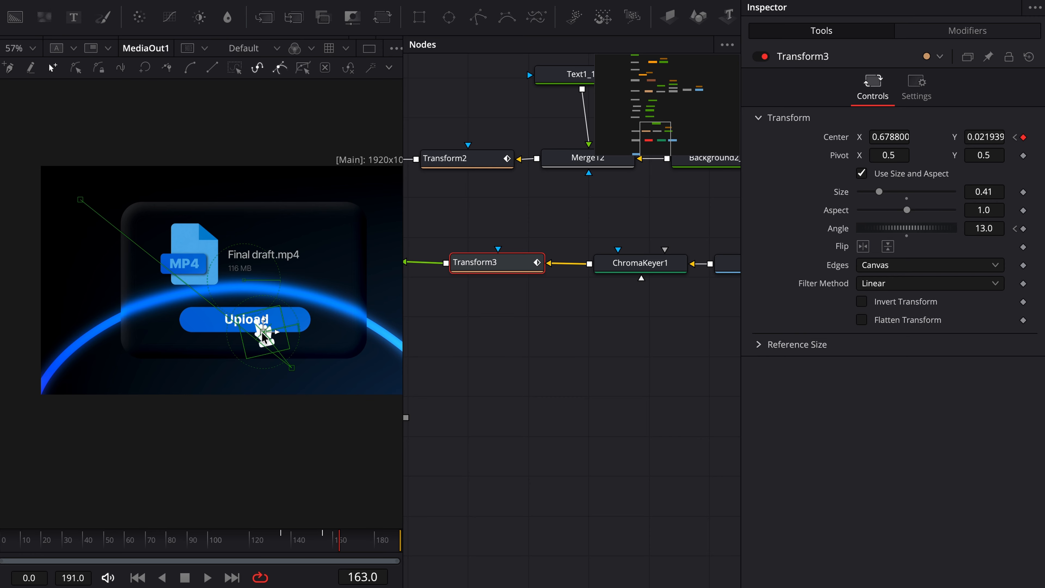
left_click_drag(339, 543, 301, 543)
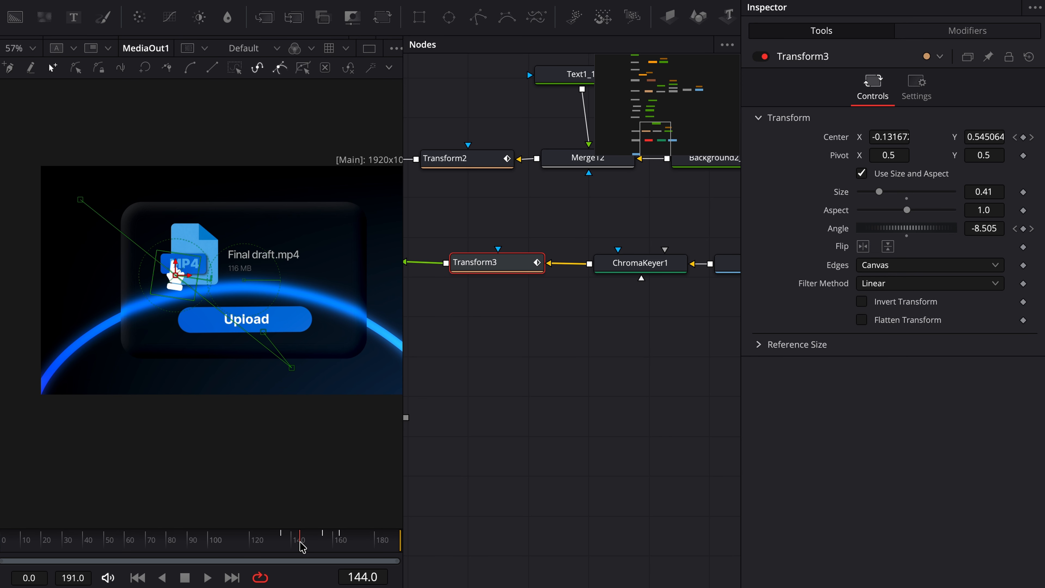
Step: At frame 144, move the hand beside the Upload button to about X -0.442, Y 0.046, and smooth the first part of its path
left_click_drag(175, 276, 141, 328)
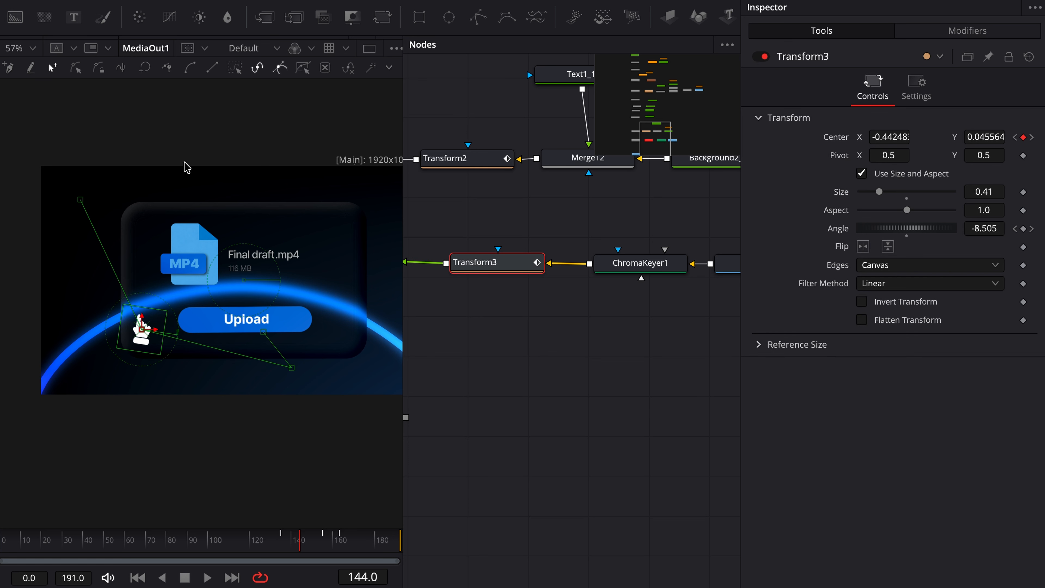
left_click(81, 200)
left_click(142, 329)
left_click(189, 71)
Step: Smooth the motion path points below and on the Upload button and adjust their handles into a rounded curve
left_click(292, 367)
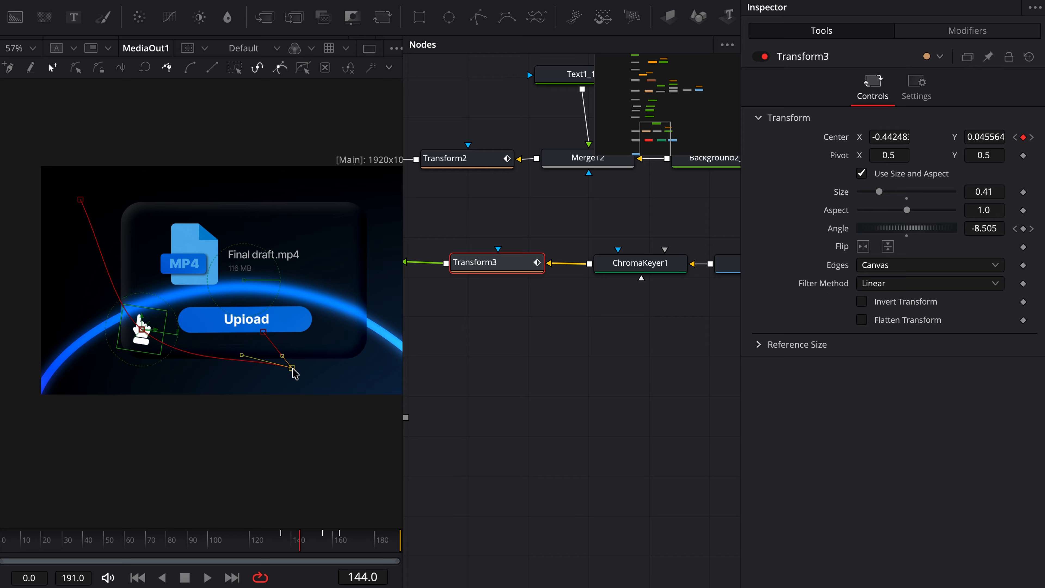
left_click(190, 69)
left_click(264, 331)
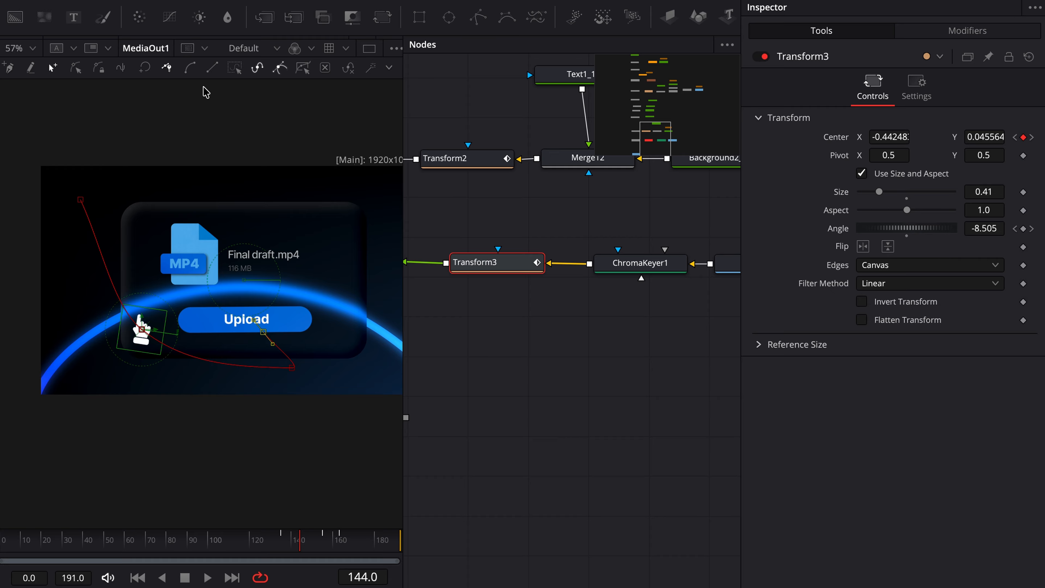
left_click(189, 72)
left_click_drag(283, 351, 291, 340)
left_click(292, 367)
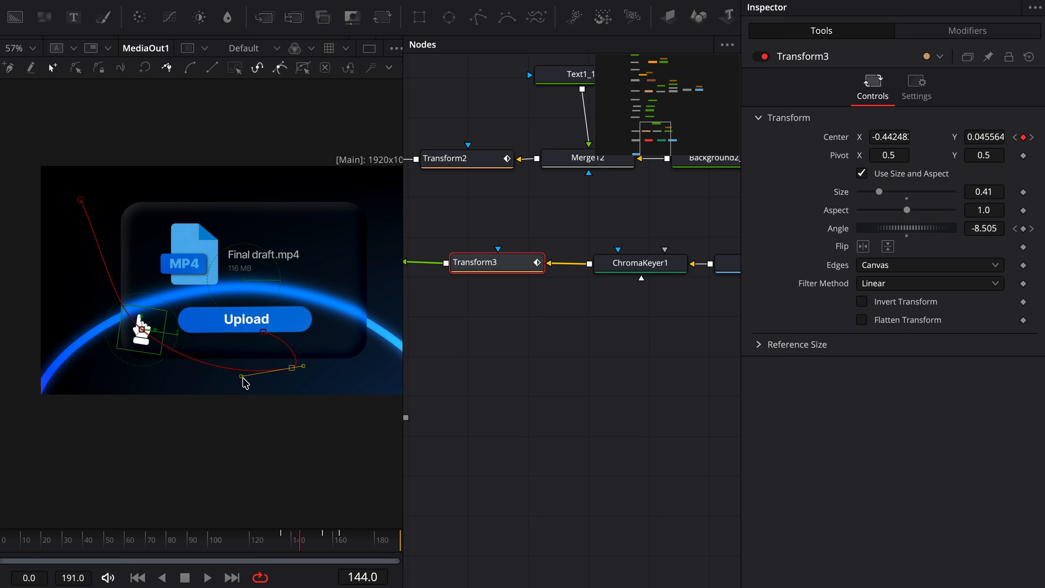
Step: Adjust the curve at the path's starting point, and at frame 135 move the hand out of frame to about X -1.591, Y 1.608
left_click(81, 200)
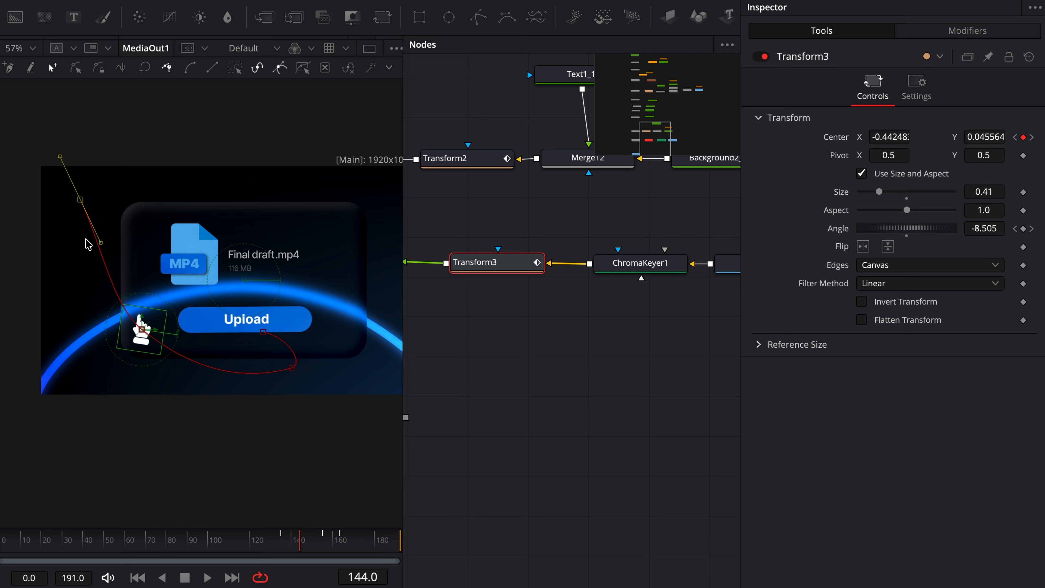
left_click(95, 250)
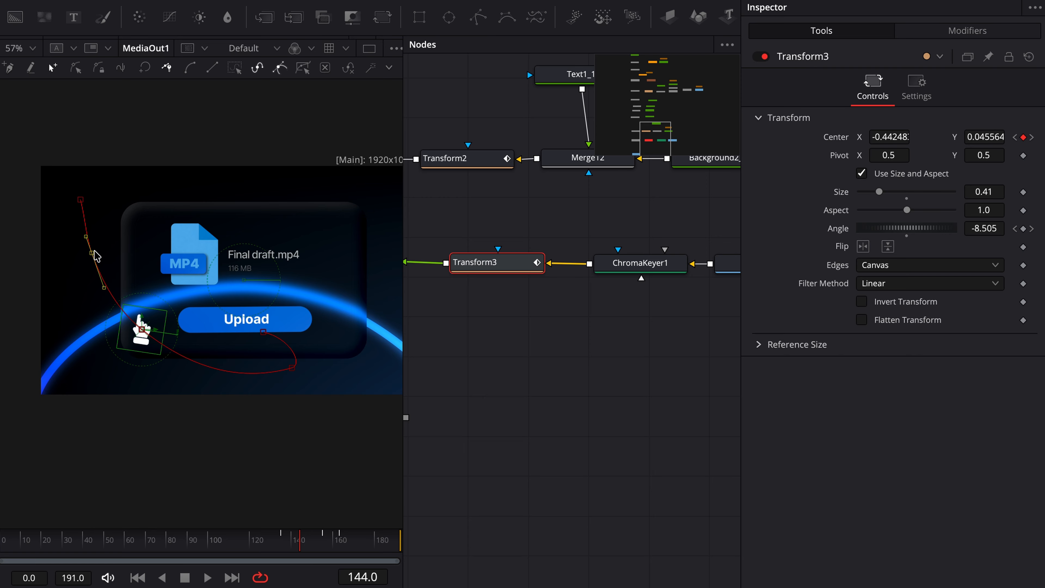
left_click(81, 201)
left_click_drag(101, 244, 91, 252)
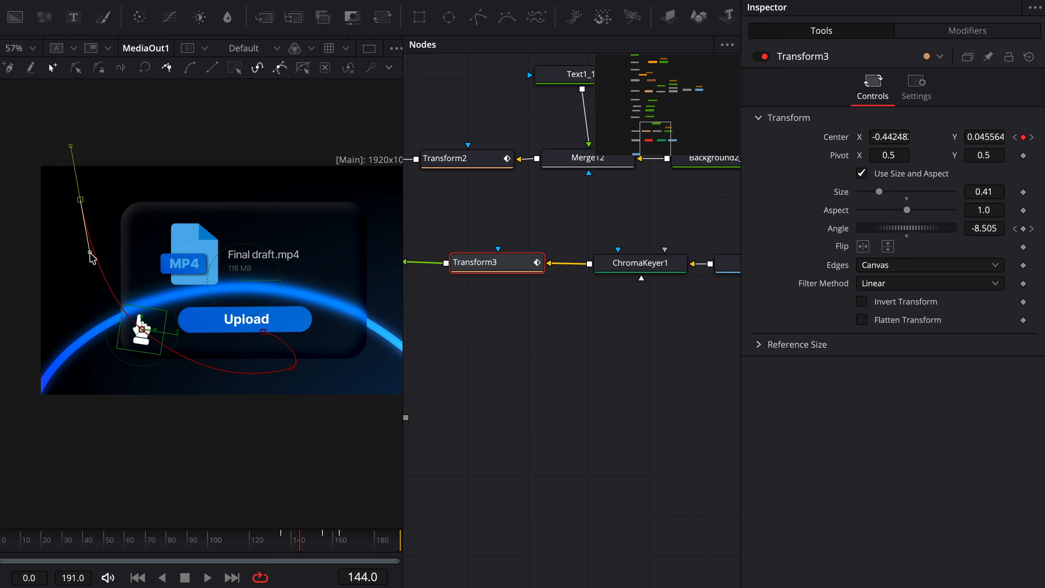
left_click_drag(300, 535, 282, 543)
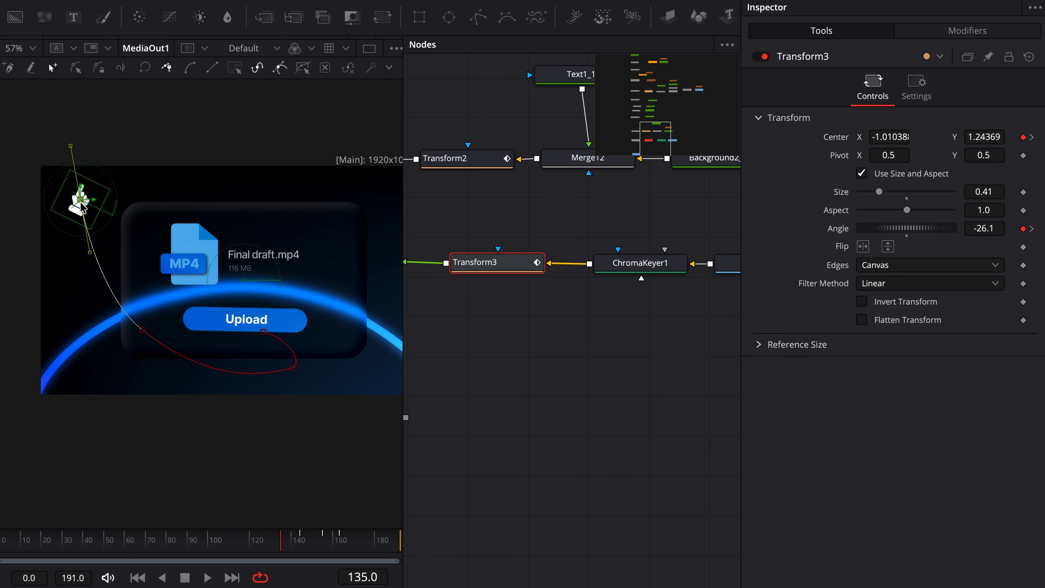
left_click_drag(82, 206, 19, 166)
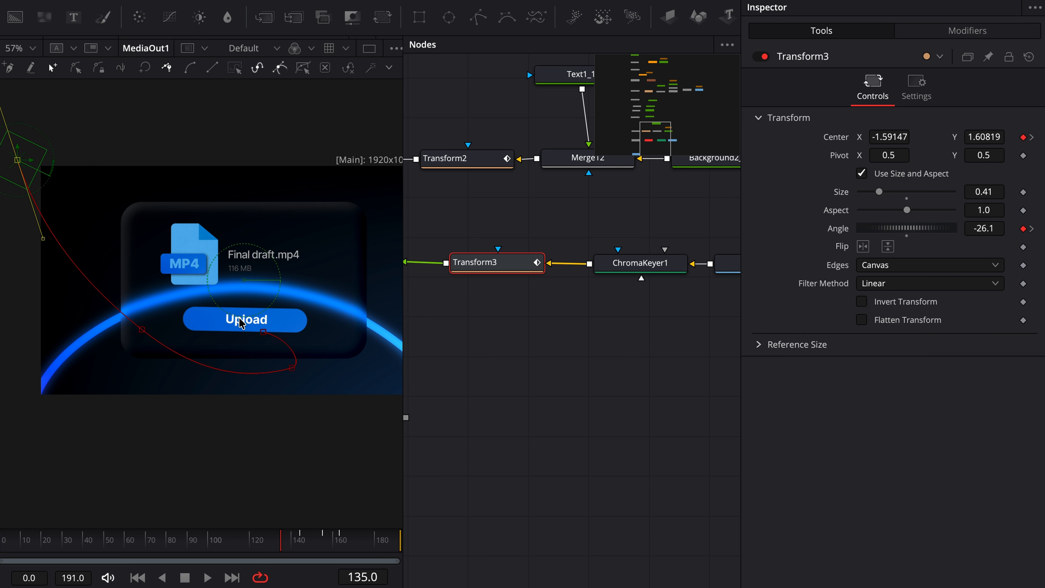
Step: Enable motion blur on Transform3 with quality 4 and shutter angle 263.6, and play back the hand's motion
left_click(916, 81)
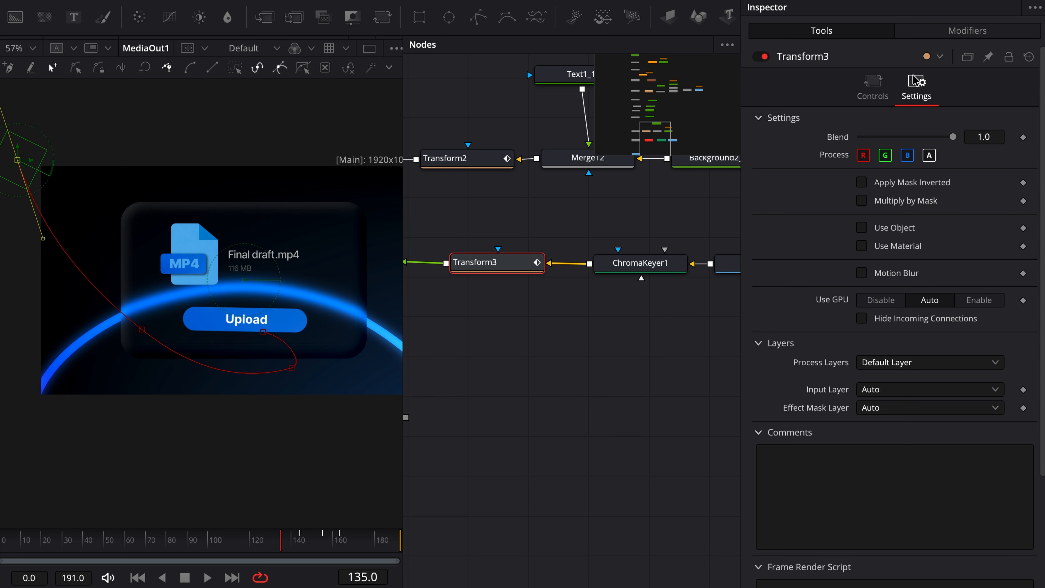
left_click(880, 273)
left_click_drag(907, 309, 929, 310)
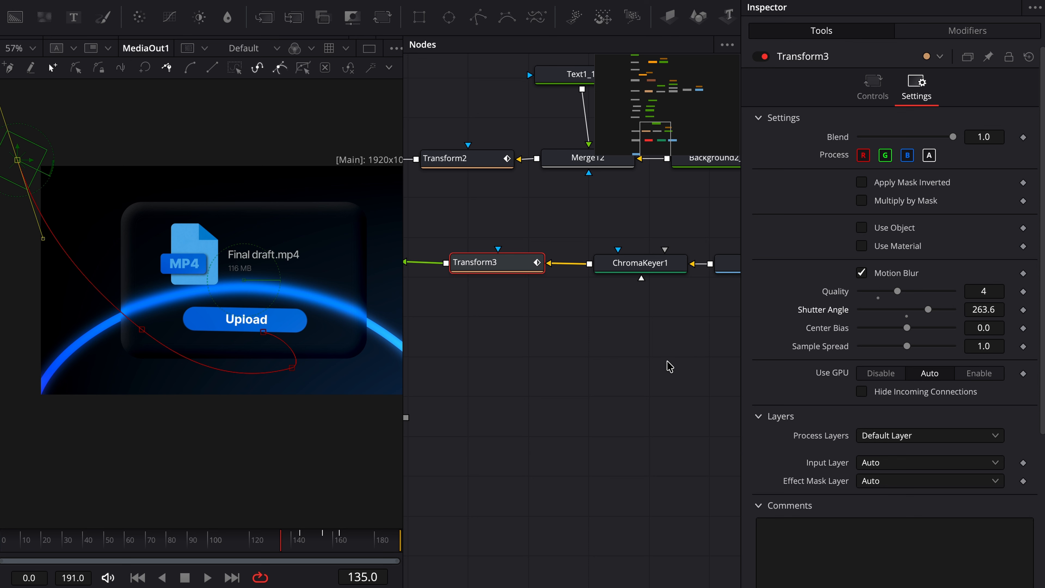
key("space")
key("space")
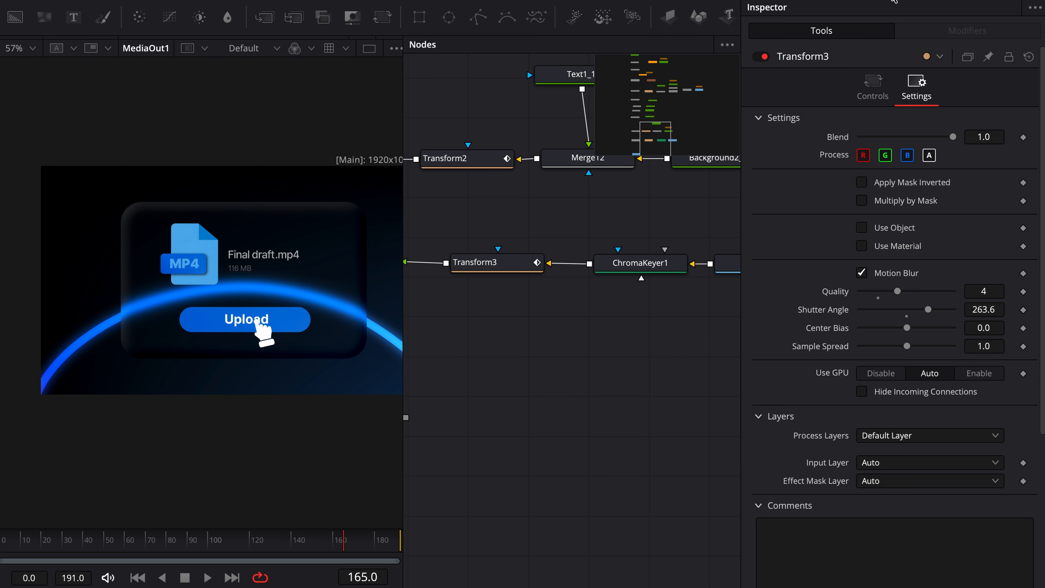
Step: Smooth all of Transform3's displacement and angle keyframes in the Spline editor, and play the hand's motion again
left_click(890, 0)
left_click(473, 265)
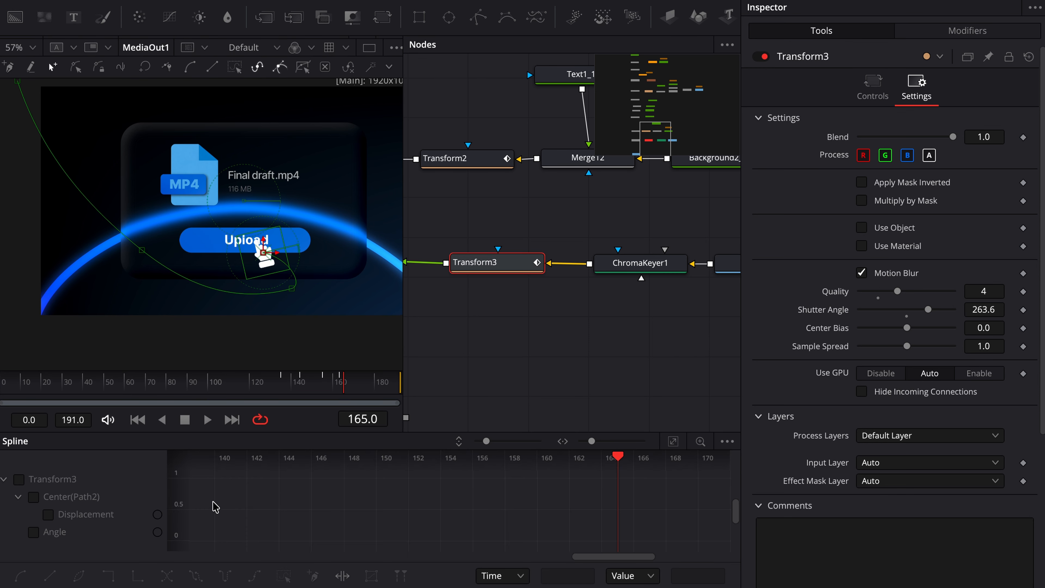
left_click(75, 481)
left_click(672, 442)
key("super+a")
key("shift+s")
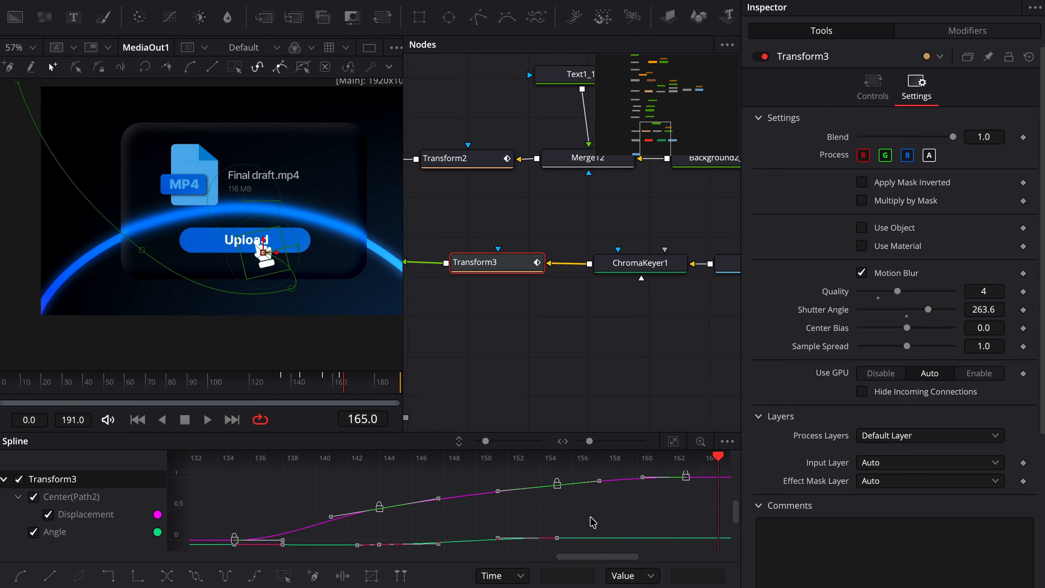
left_click(890, 0)
left_click(275, 542)
key("space")
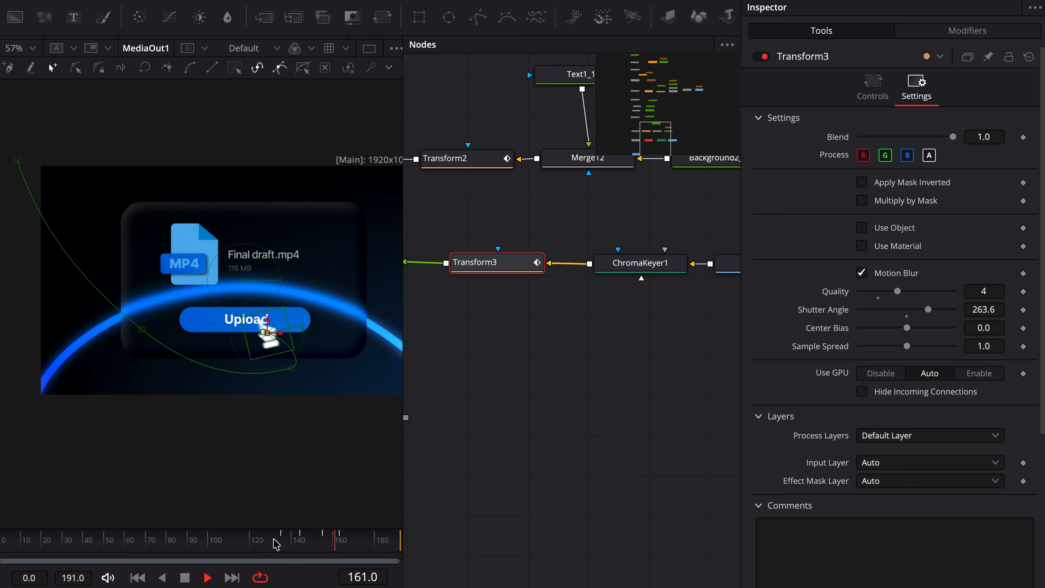
key("space")
scroll(631, 266, "right", 5)
left_click(632, 270)
key("shift+space")
type("drop")
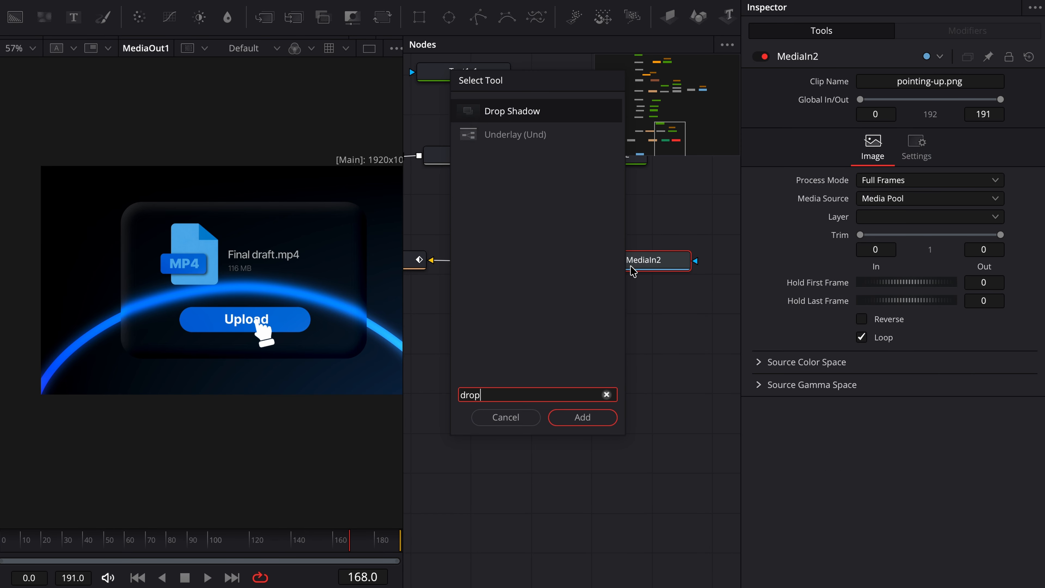
key("Return")
key("Delete")
Step: Add a Drop Shadow between ChromaKeyer1 and Transform3, with drop distance 0.0 and a higher shadow strength
scroll(534, 264, "left", 5)
left_click_drag(507, 258, 619, 259)
key("shift+space")
type("drop")
key("Return")
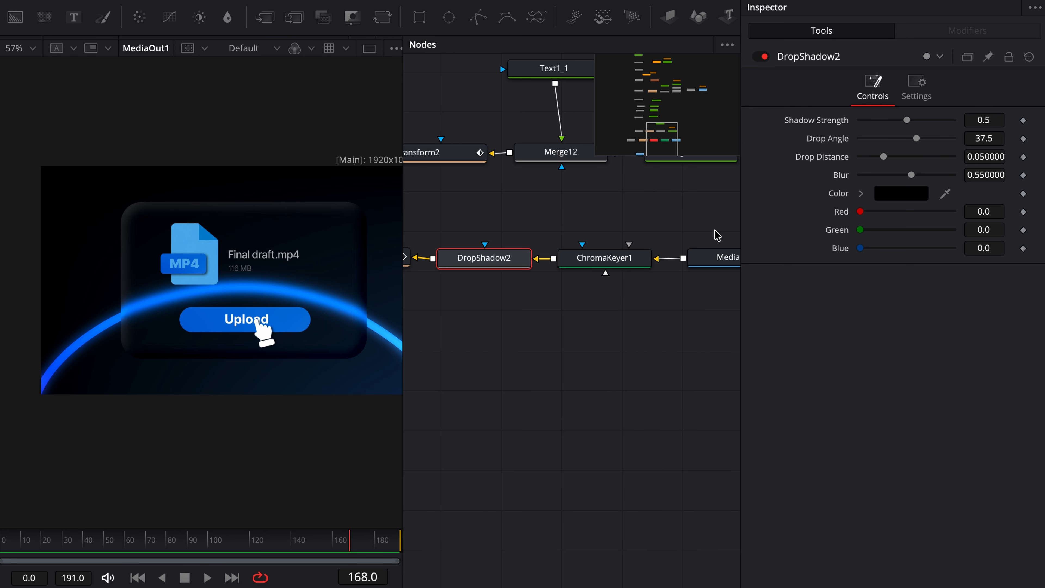
left_click_drag(884, 159, 862, 162)
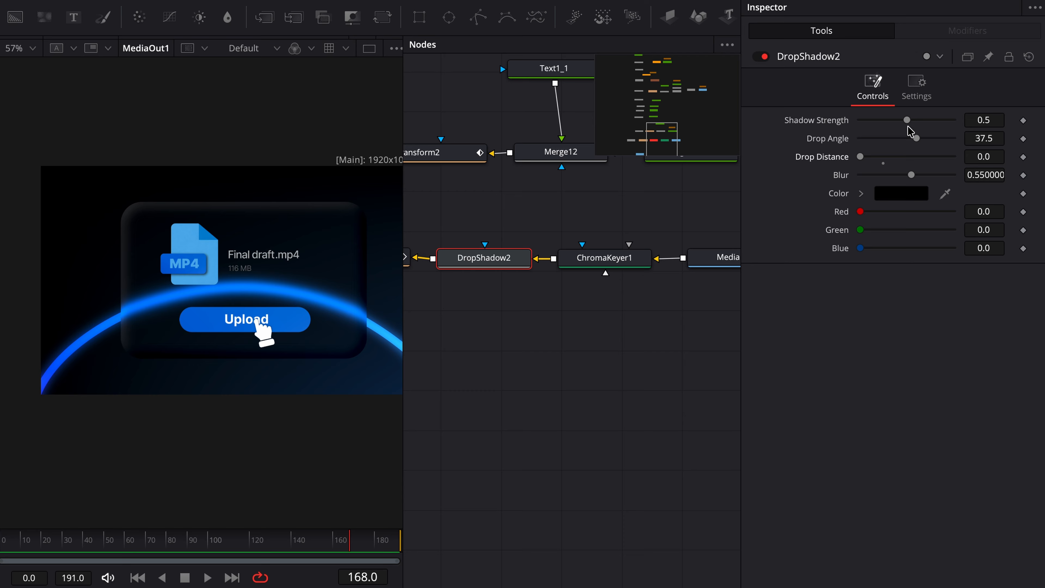
left_click_drag(907, 120, 933, 123)
Step: At frame 164, shrink the hand to size 0.355 on Transform3 and slightly shrink the Upload button on Transform2 from a frame 163 keyframe
scroll(560, 344, "left", 10)
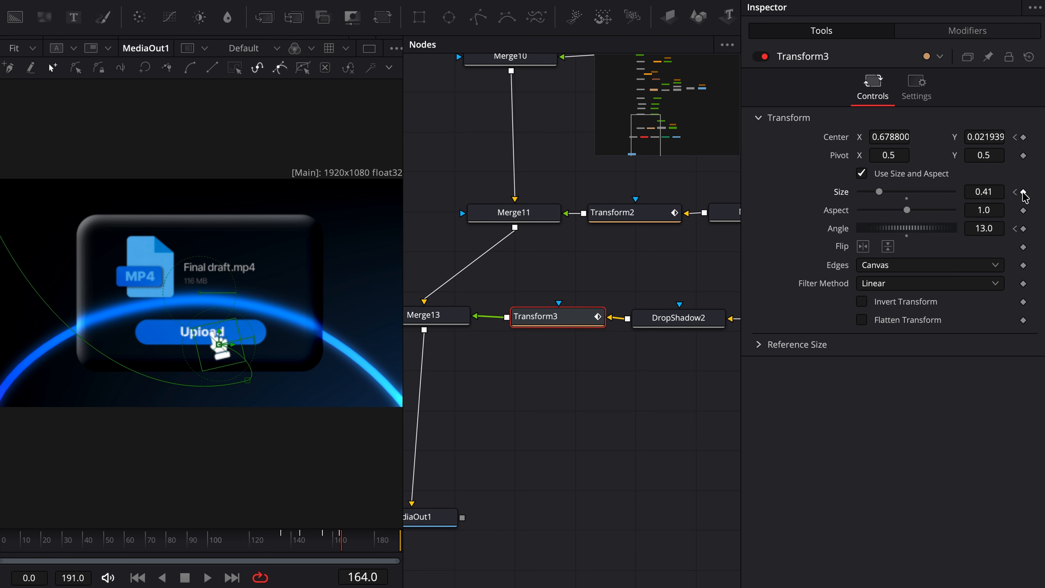
left_click_drag(986, 194, 974, 194)
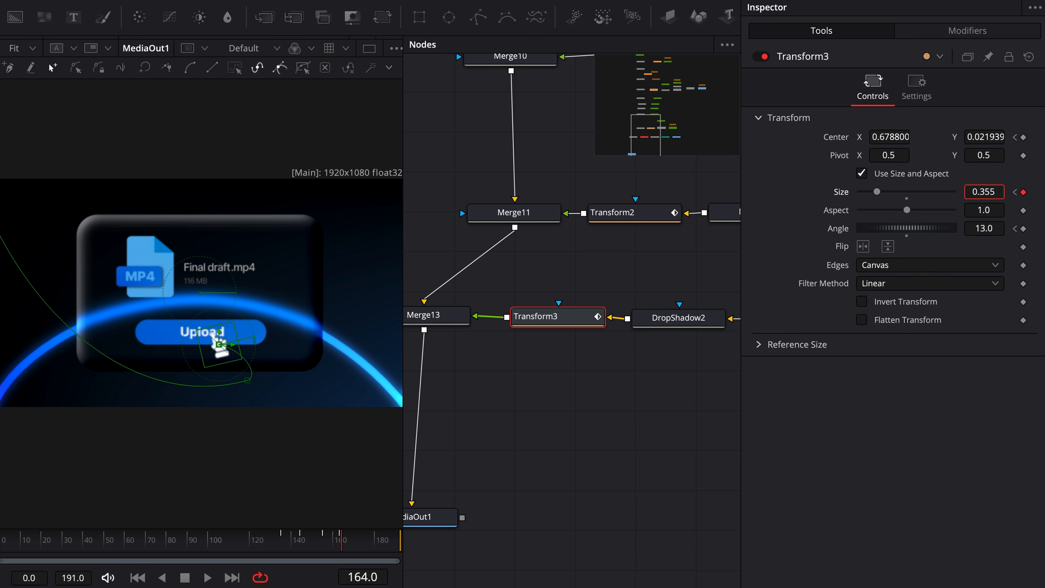
key("Left")
left_click(630, 211)
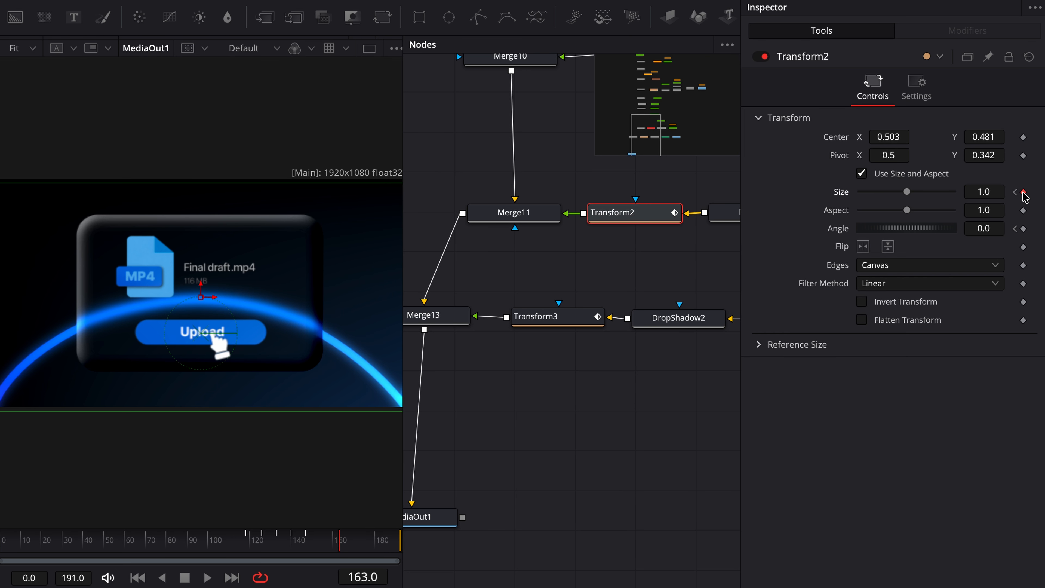
key("Right")
left_click_drag(1002, 192, 995, 191)
key("space")
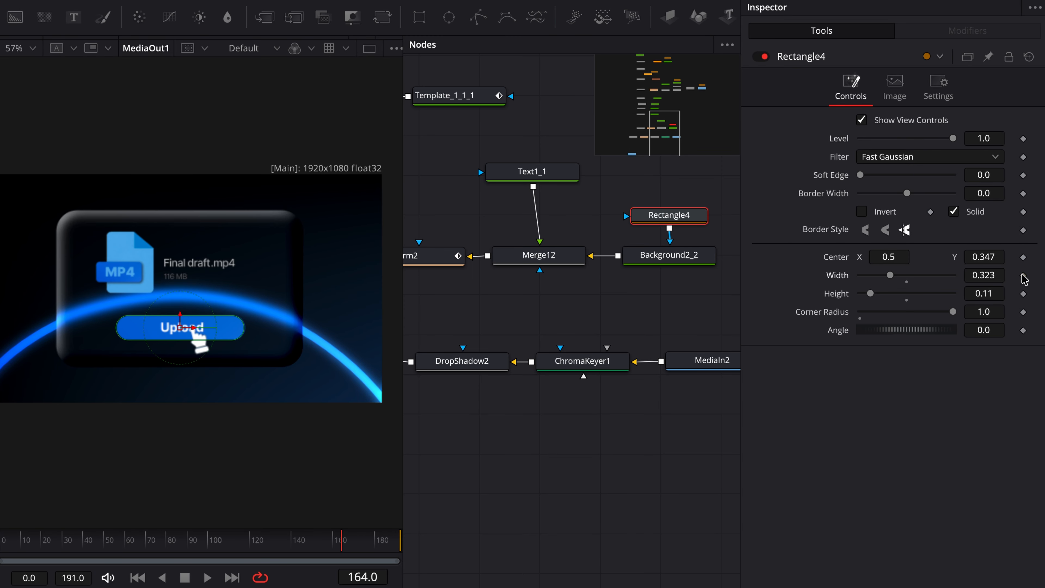
Step: Keyframe Rectangle4's center, width, height and corner radius at frame 164, and at frame 180 enlarge it to 0.472 by 0.15 with less rounded corners
left_click(1023, 311)
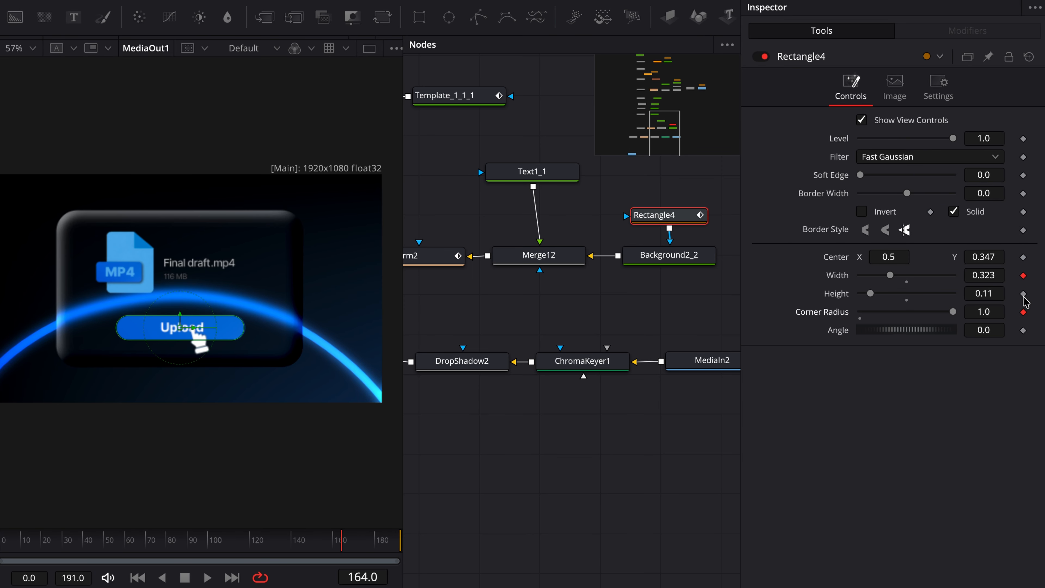
left_click(1024, 257)
left_click(1023, 294)
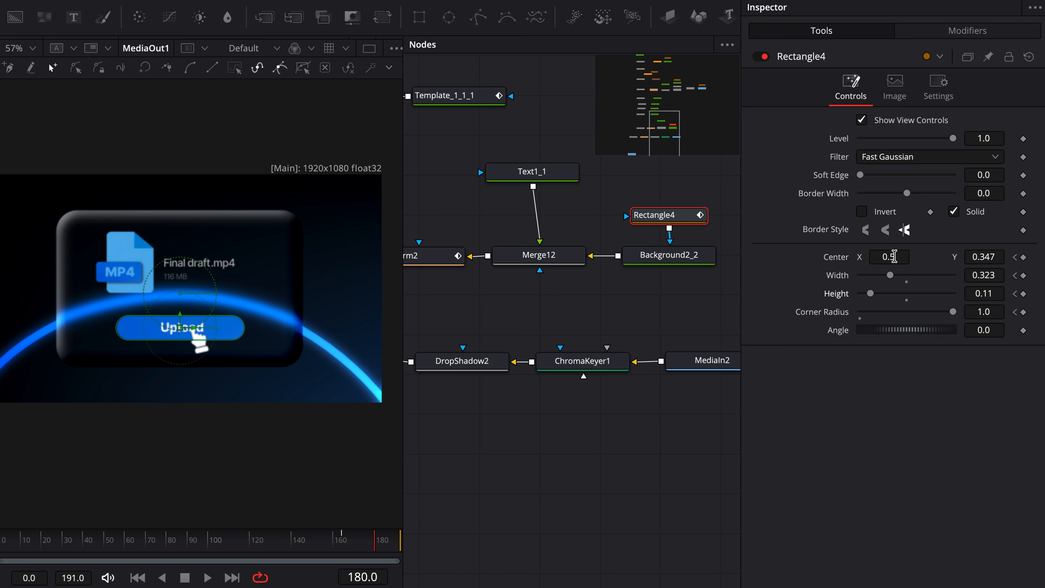
left_click_drag(890, 275, 876, 294)
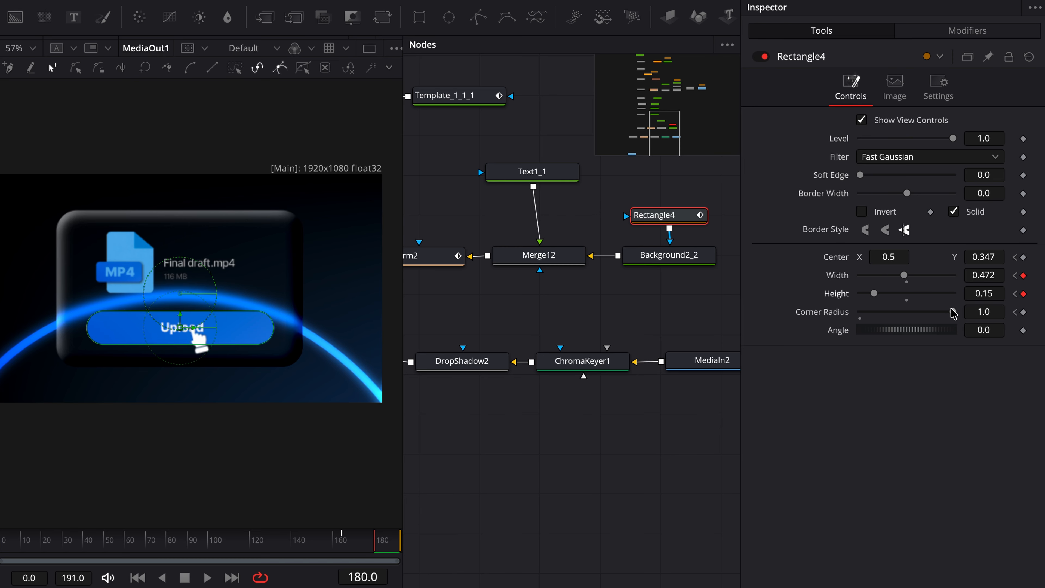
left_click_drag(953, 314, 882, 330)
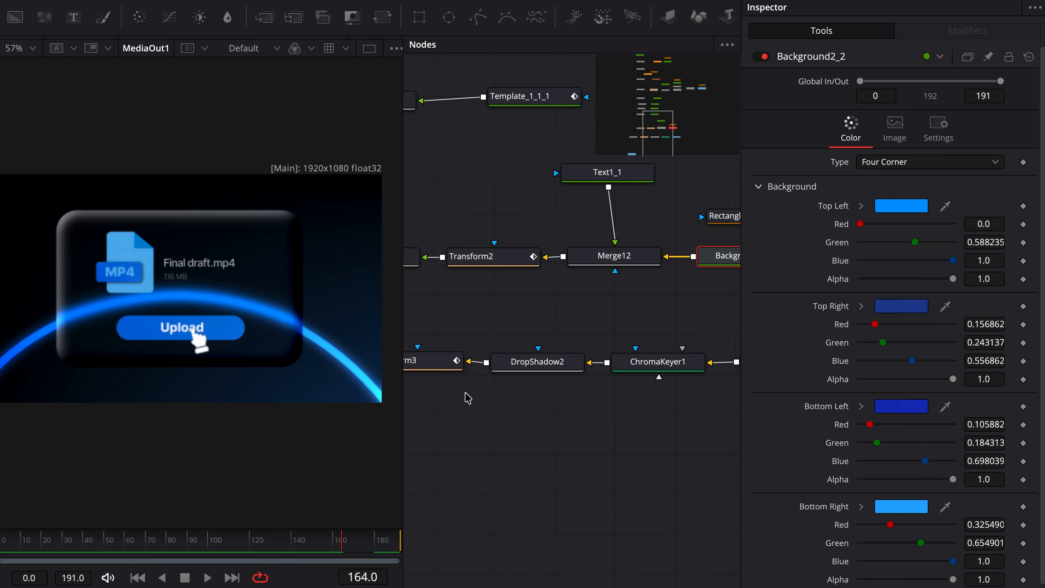
Step: Keyframe the Upload text on Text1_1 at frame 164 and clear it one frame further on
left_click(592, 172)
left_click(784, 129)
left_click(1023, 180)
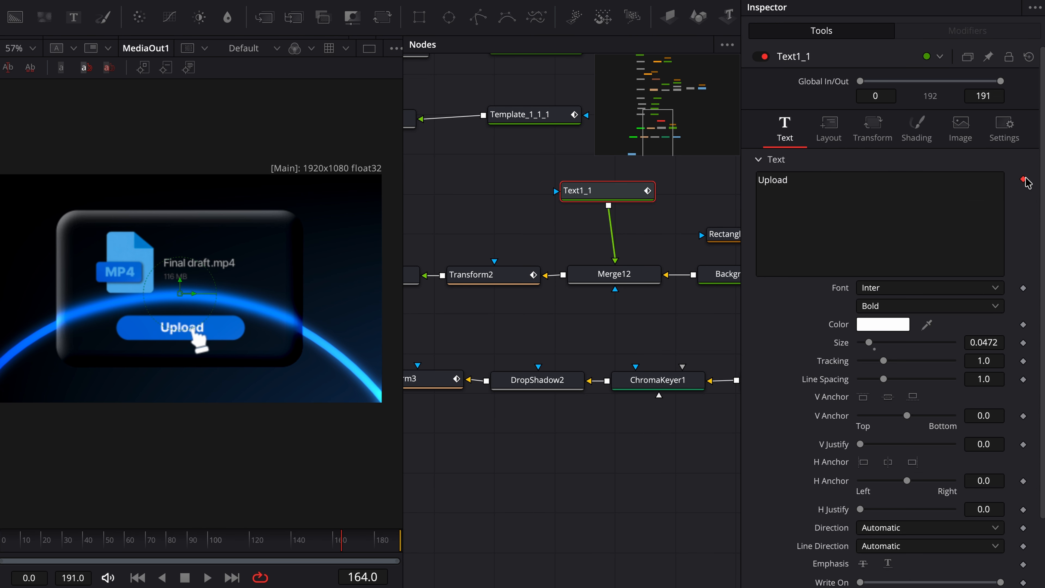
key("Right")
left_click(907, 222)
key("ctrl+a")
key("BackSpace")
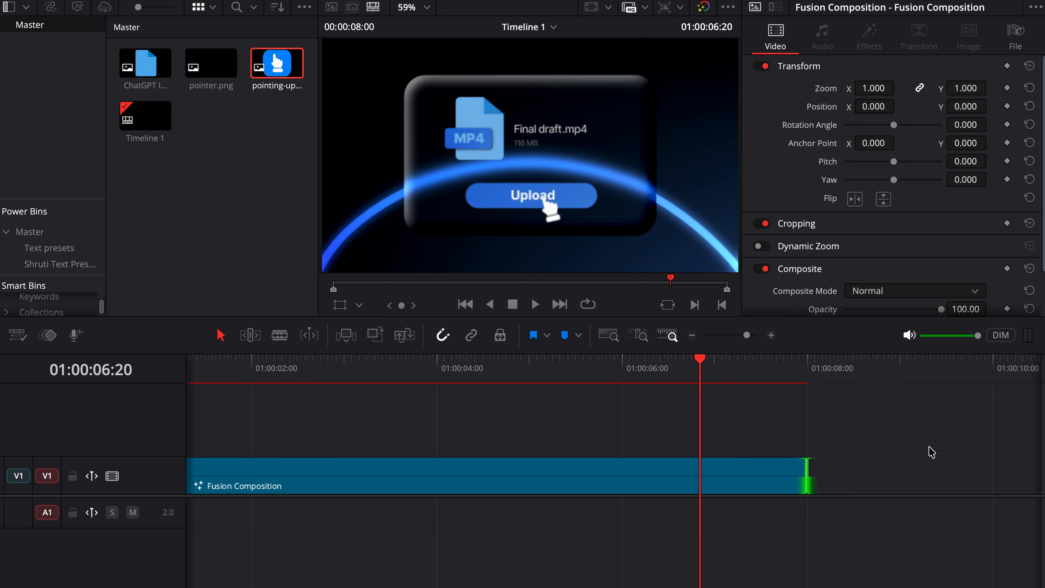
Step: Extend the end of the Fusion Composition clip by about one second on the edit timeline
scroll(541, 509, "right", 5)
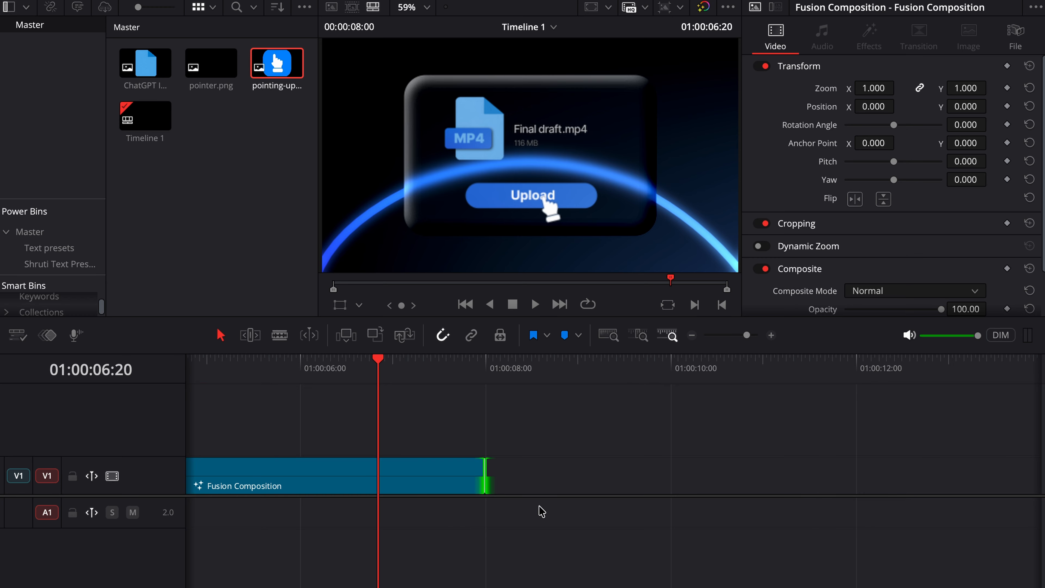
left_click_drag(484, 472, 575, 477)
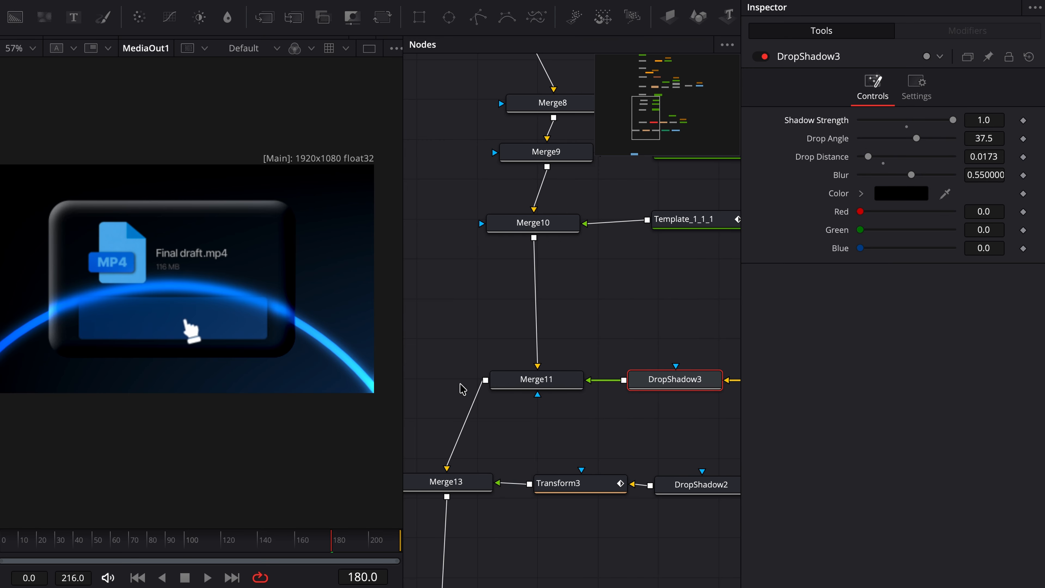
Step: Keyframe Merge11's blend at about 0.551 on frame 180 and at 1.0 on frame 164
left_click(530, 379)
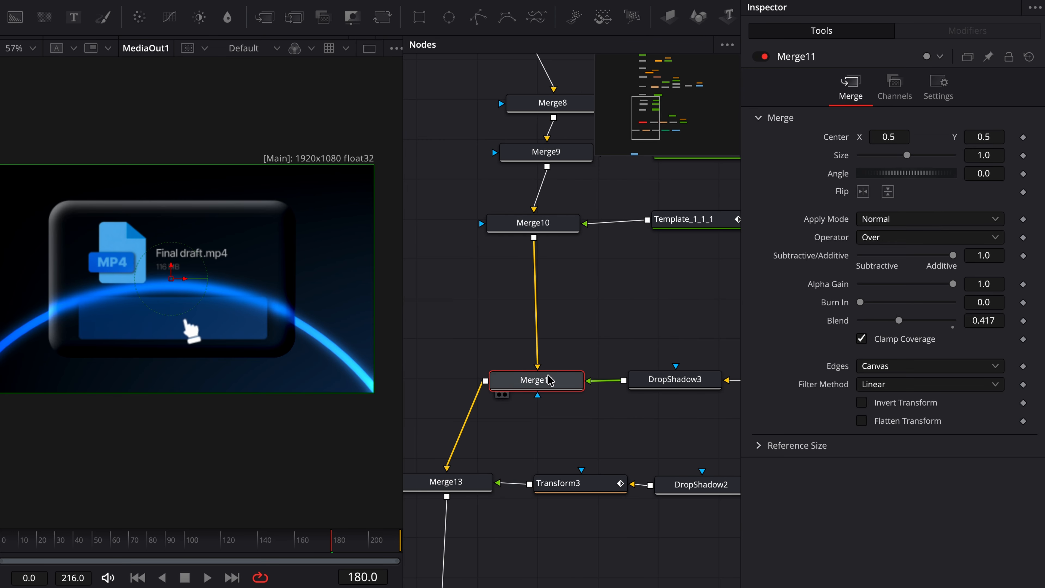
left_click_drag(905, 322, 917, 323)
left_click(1023, 320)
left_click_drag(332, 549, 309, 547)
left_click_drag(902, 323, 995, 324)
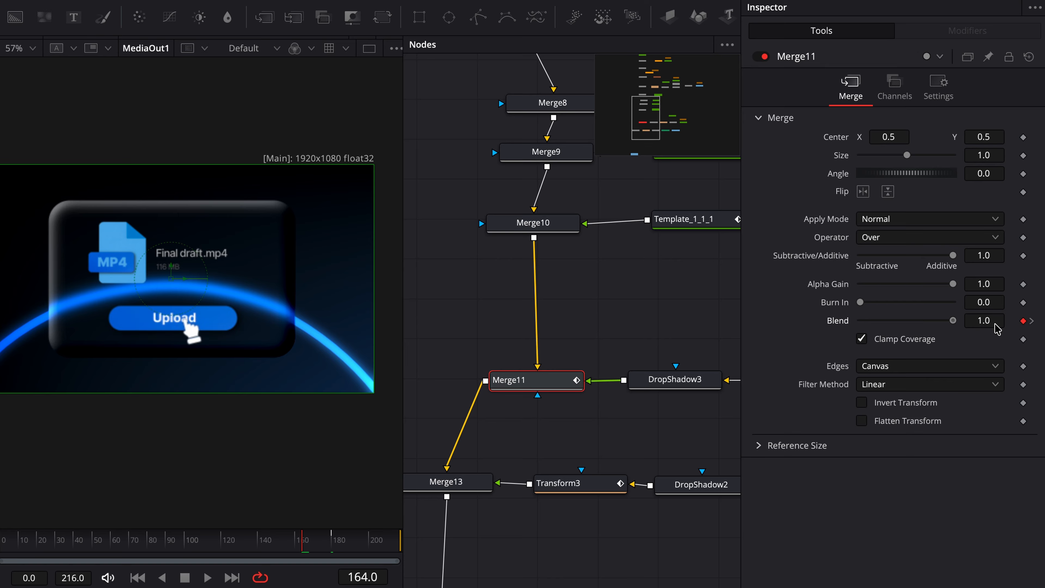
Step: Enable motion blur on Merge11 with quality 4 and shutter angle 230.0
left_click_drag(301, 550, 348, 550)
left_click(928, 87)
left_click(872, 278)
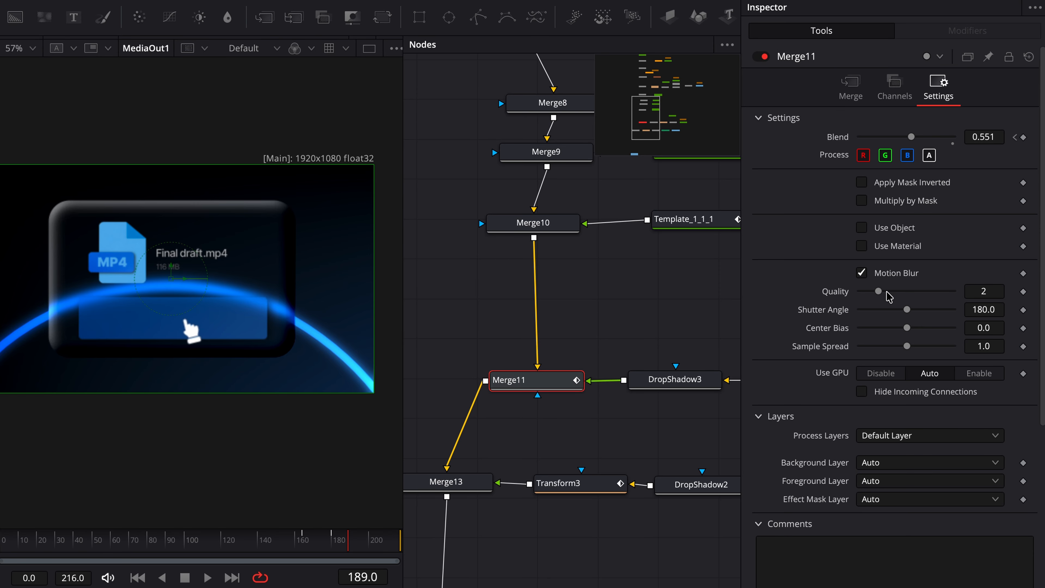
left_click_drag(881, 292, 898, 292)
left_click(925, 311)
Step: Open Merge11's blend curve in the Spline editor and fit it to the view
left_click(884, 0)
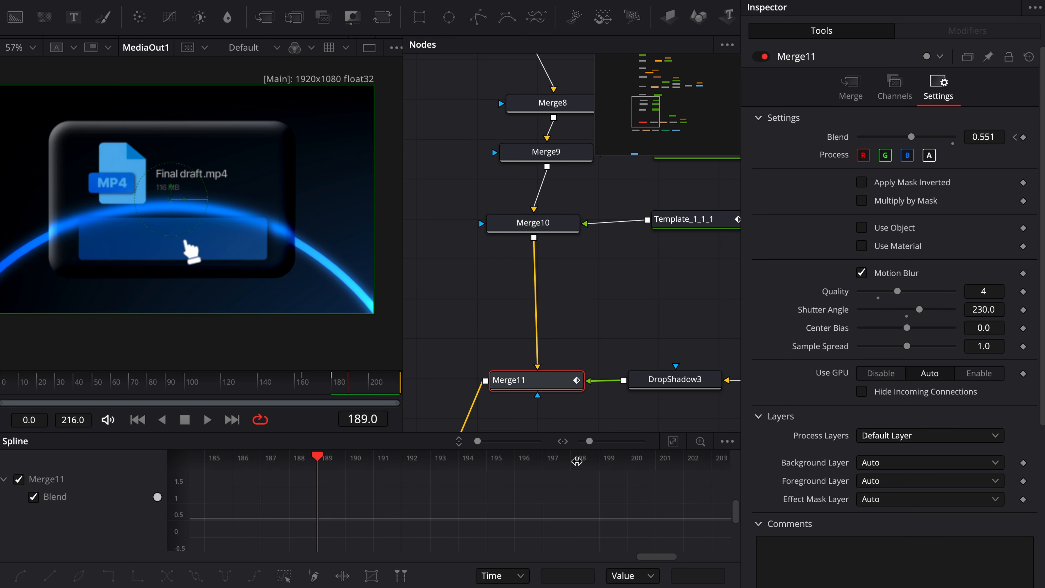
left_click(673, 444)
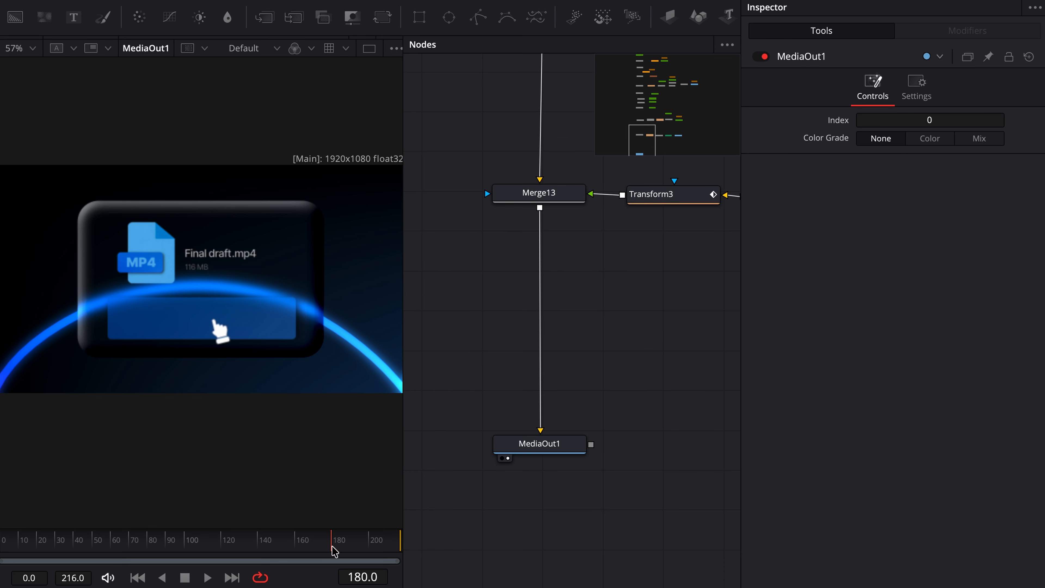
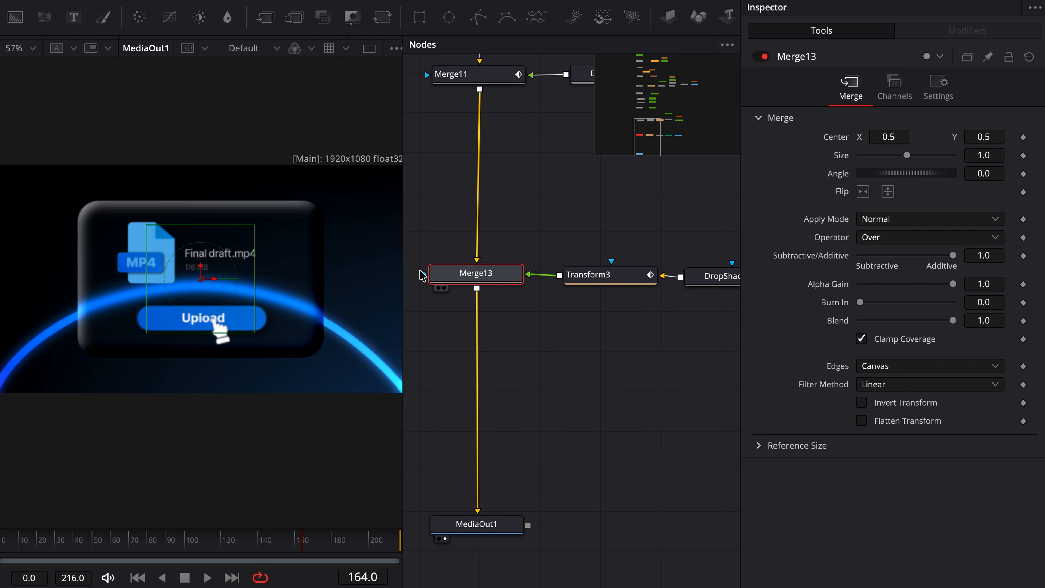
Step: Keyframe Merge13's blend at 1.0 on frame 164 and at 0.0 on the following frame
left_click(1024, 321)
key("Right")
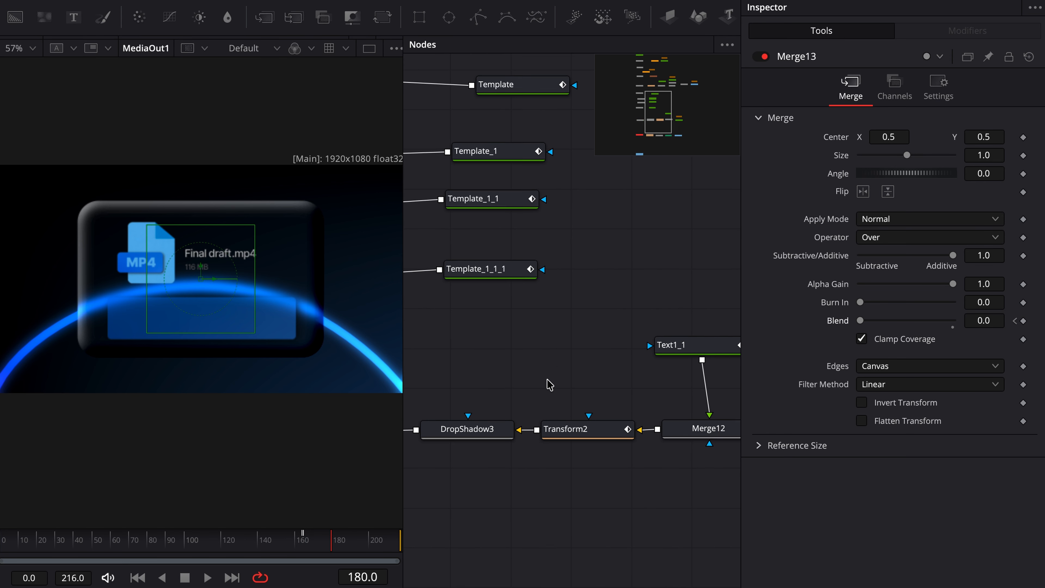
Step: Duplicate the Template_1_1_1 text node and merge the copy into the flow between Merge13 and MediaOut1
left_click(491, 238)
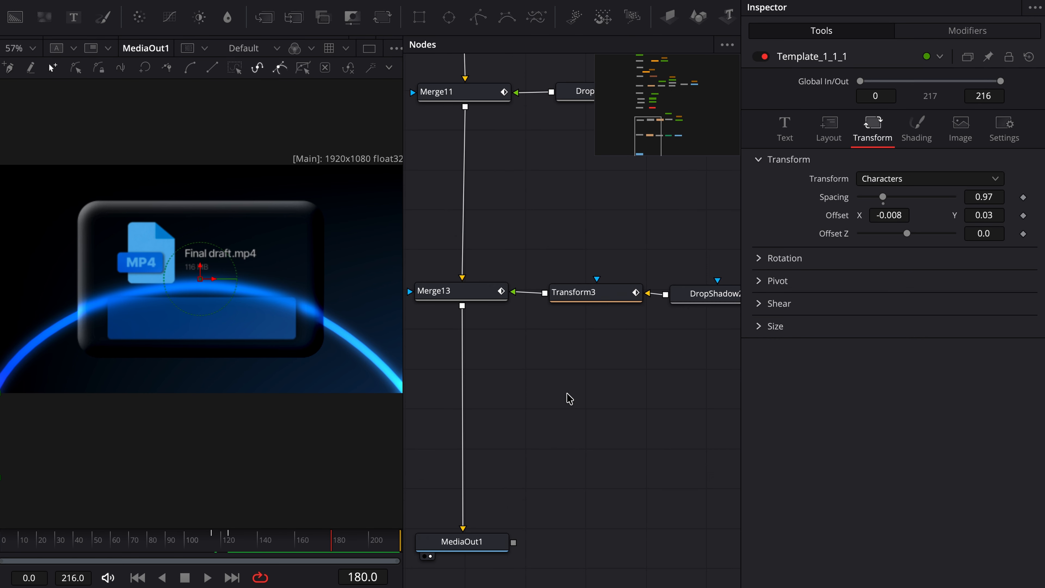
left_click(566, 394)
key("super+v")
left_click_drag(566, 395, 463, 306)
left_click_drag(663, 387, 489, 402)
Step: Replace the duplicated node's text with "Uploading..."
left_click(659, 395)
left_click(809, 222)
key("ctrl+a")
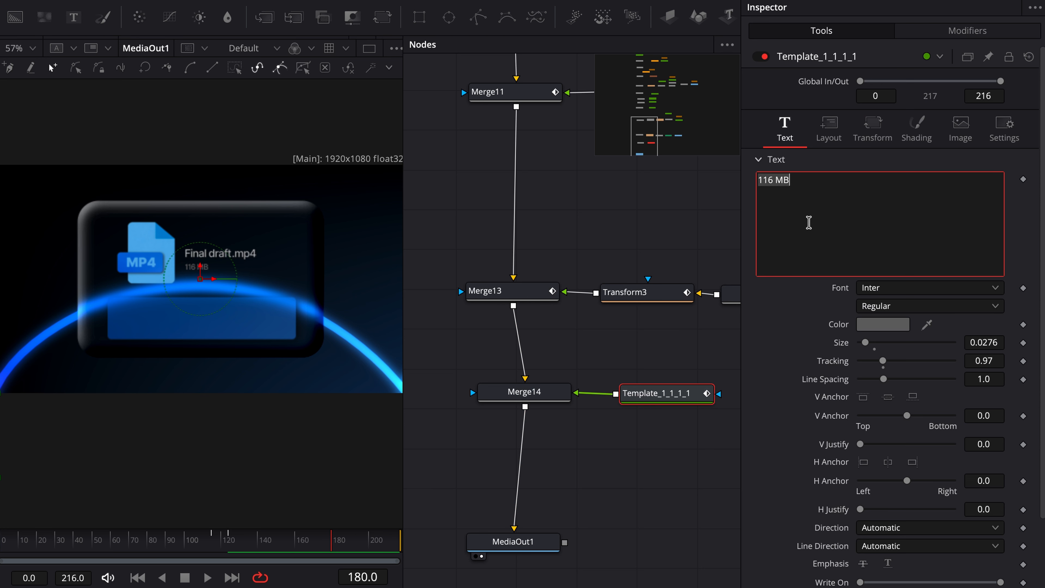
type("Uploading...")
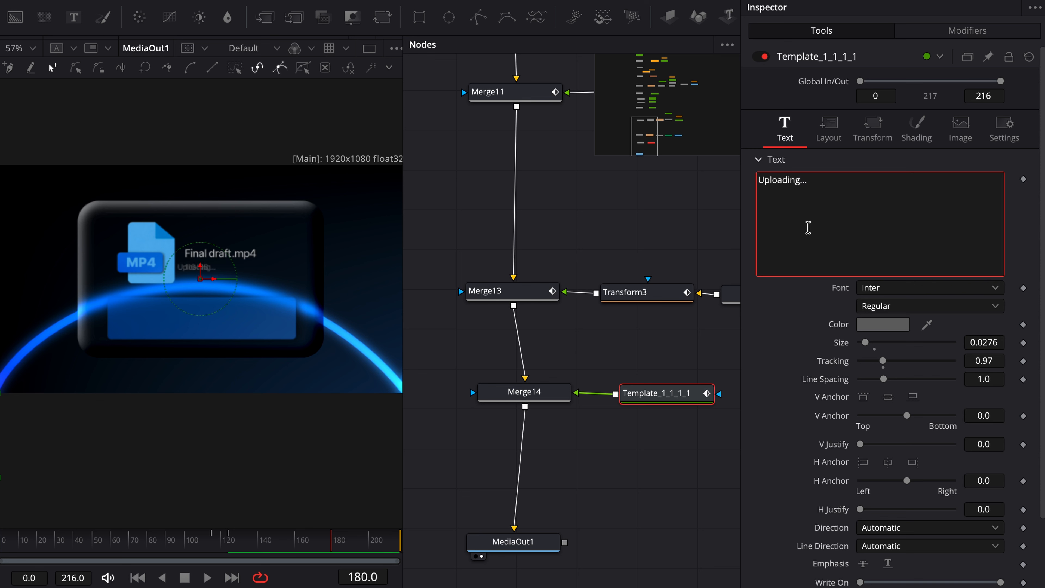
Step: Offset the "Uploading..." text's characters to about X -0.15 and Y -0.068
left_click(873, 128)
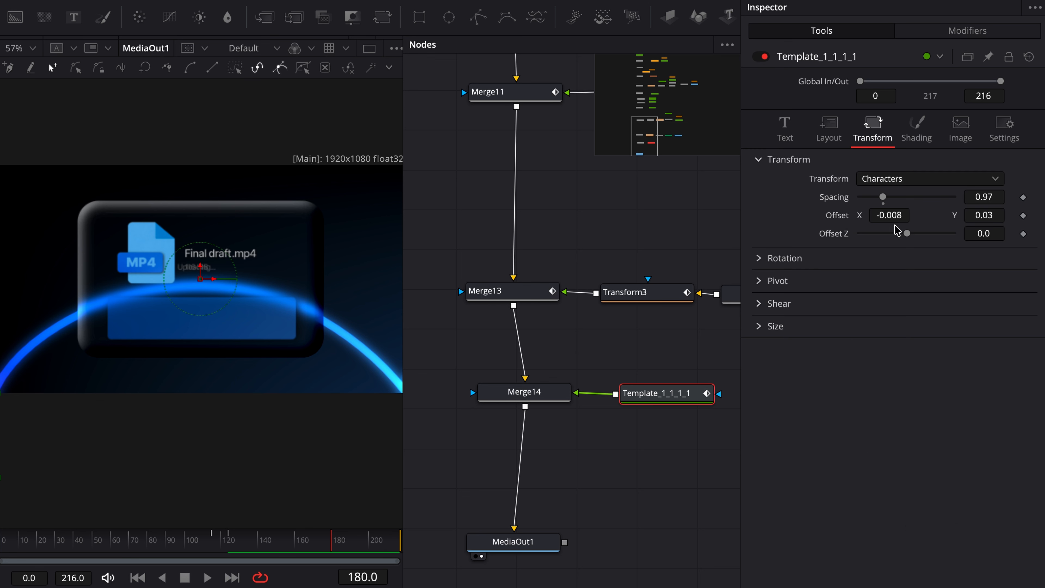
left_click_drag(895, 215, 868, 215)
left_click_drag(991, 221, 993, 224)
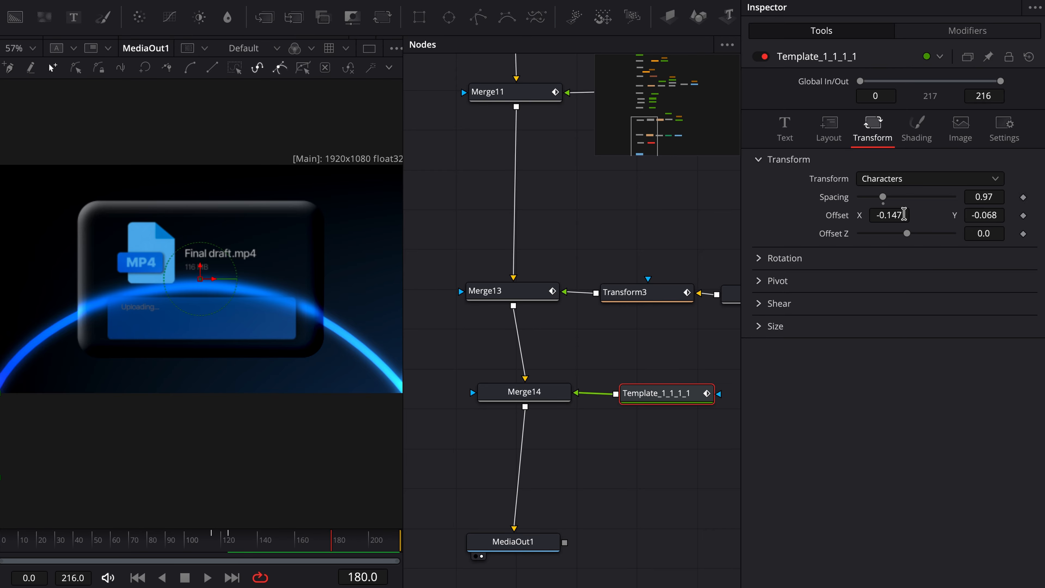
Step: Brighten the "Uploading..." text to a near-white grey and lower its Y offset to -0.078
left_click(787, 133)
left_click(884, 323)
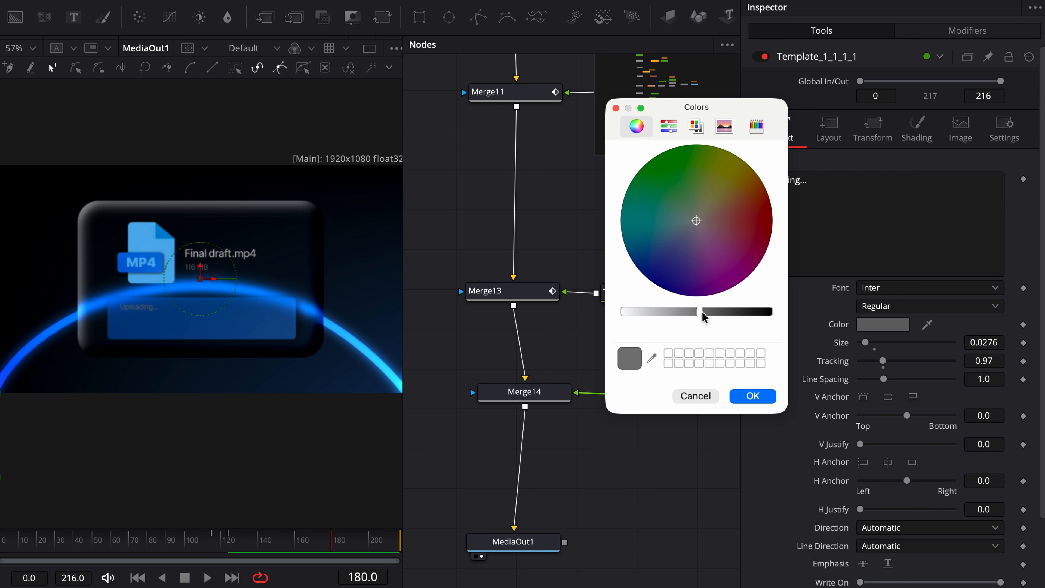
left_click_drag(704, 317, 656, 323)
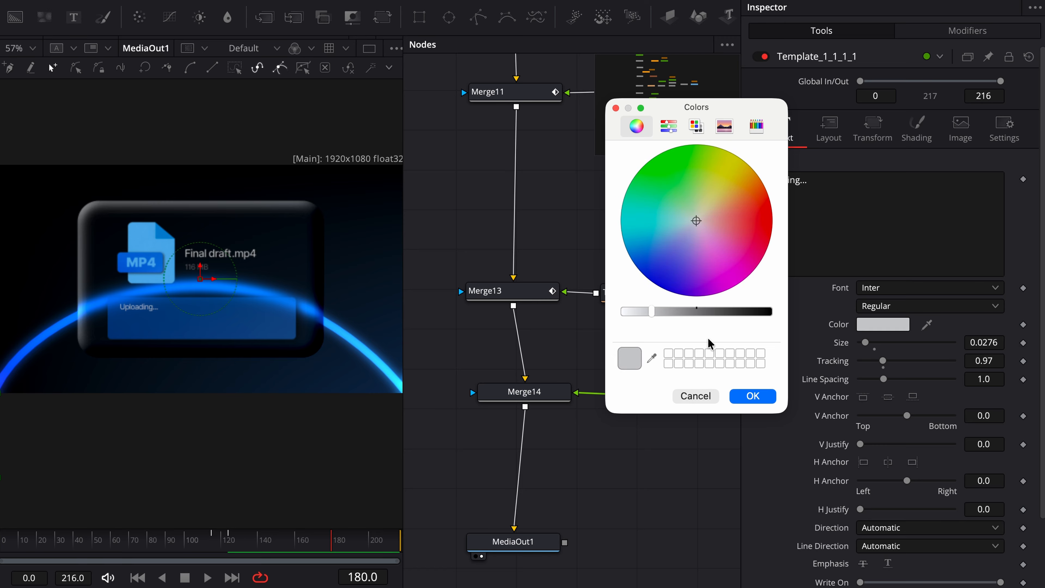
left_click_drag(649, 319, 635, 320)
left_click(752, 396)
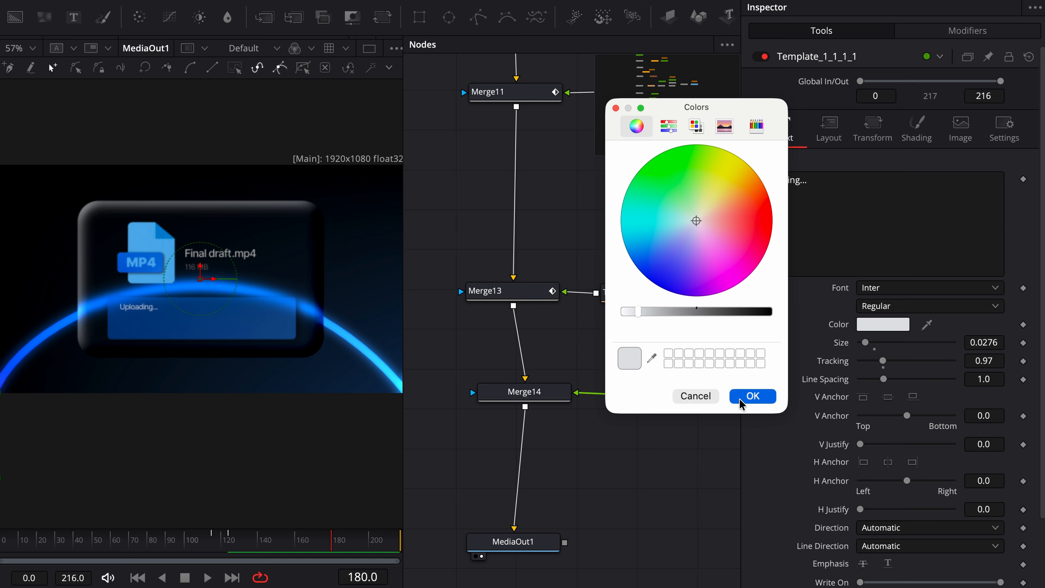
left_click(858, 138)
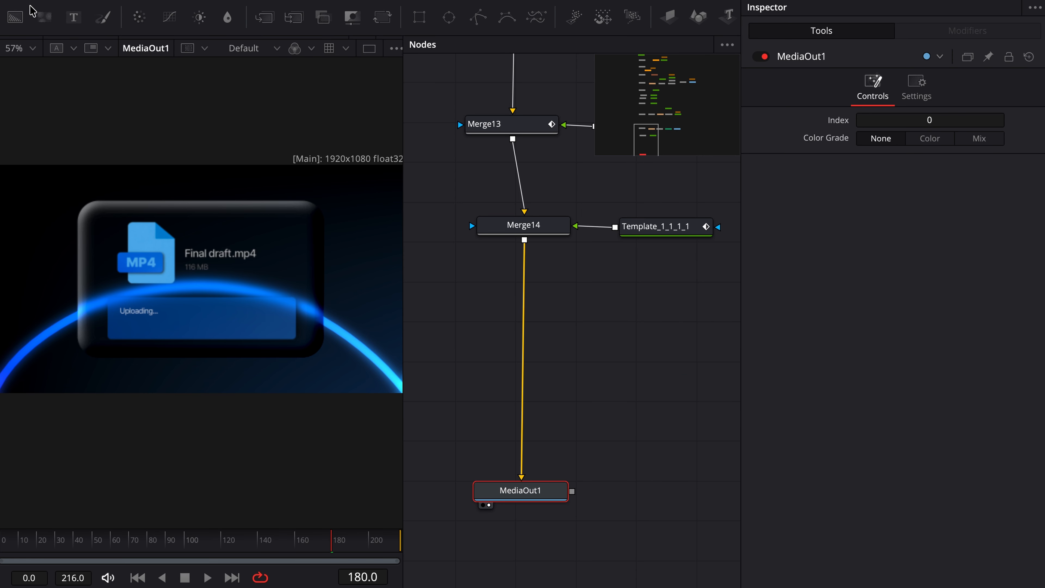
Step: Add a Background node and merge it into the flow between Merge14 and MediaOut1
left_click_drag(15, 18, 481, 241)
scroll(653, 317, "right", 2)
left_click_drag(685, 324, 501, 337)
scroll(589, 332, "left", 2)
Step: Set Background3's colour to dark grey, about 0.282 for red, green and blue
left_click(675, 324)
left_click(893, 210)
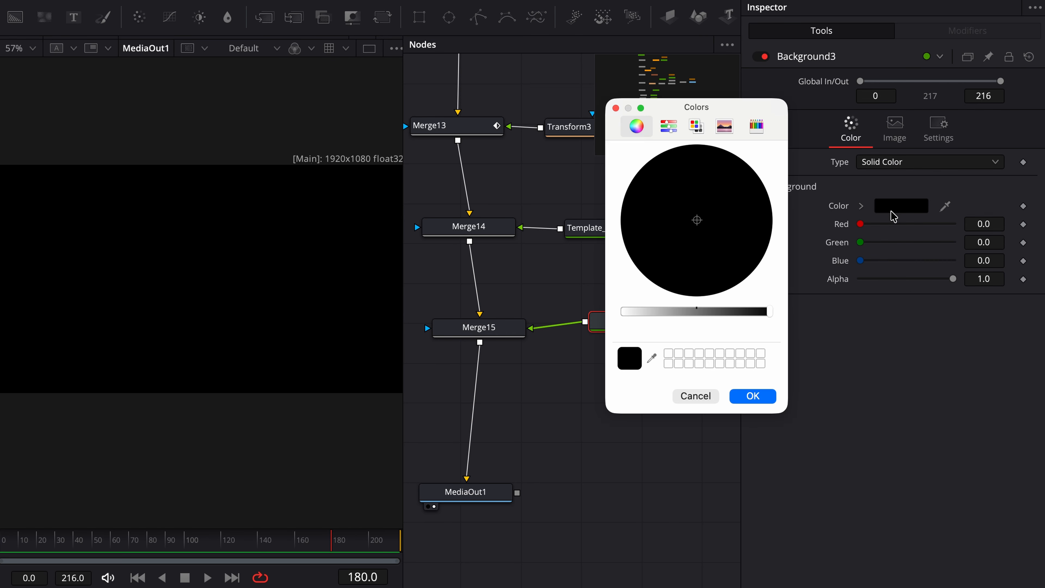
left_click(700, 312)
left_click(727, 313)
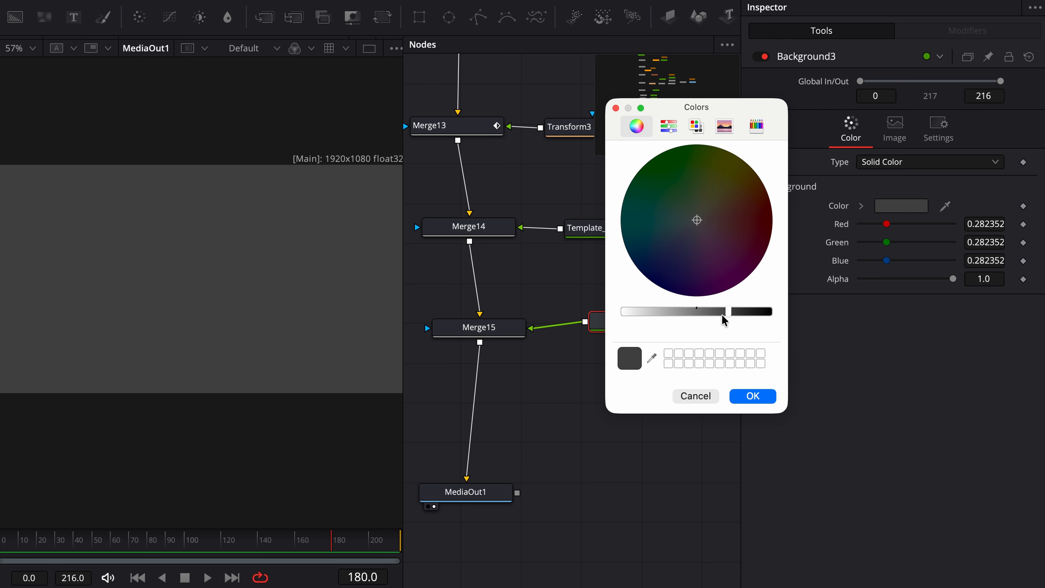
left_click(760, 393)
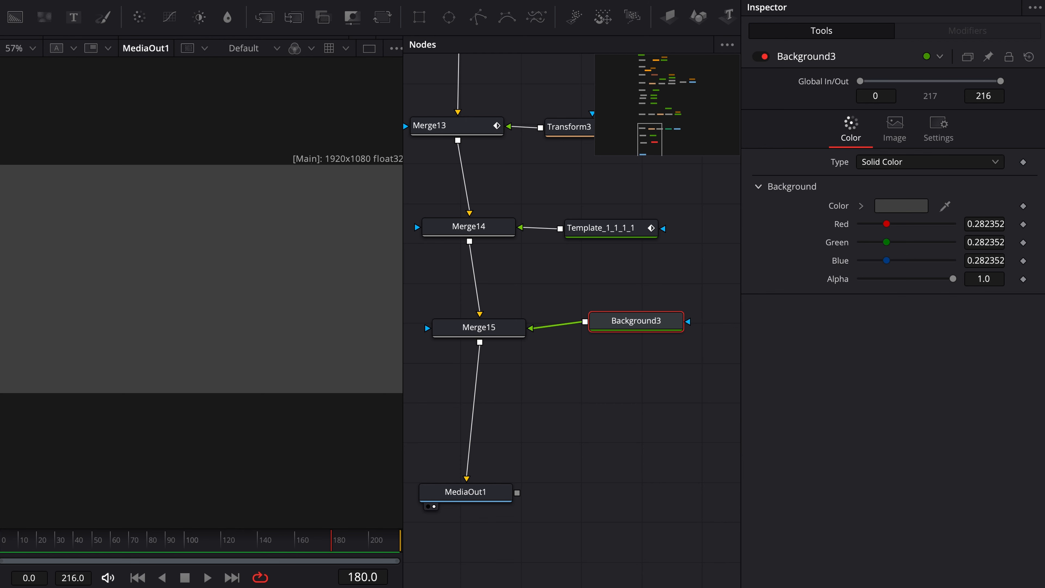
Step: Mask Background3 with a rectangle 0.386 wide and 0.008 high, centred at X 0.5 and Y about 0.29
left_click(419, 17)
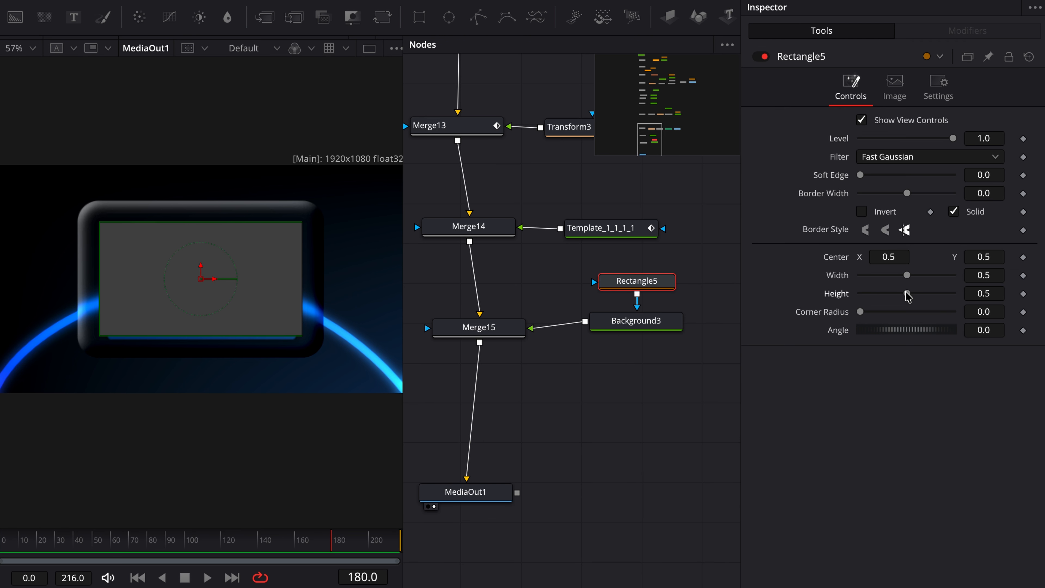
mouse_move(907, 293)
left_mouse_down()
mouse_move(862, 302)
mouse_move(897, 281)
left_mouse_up()
left_click_drag(984, 256, 903, 256)
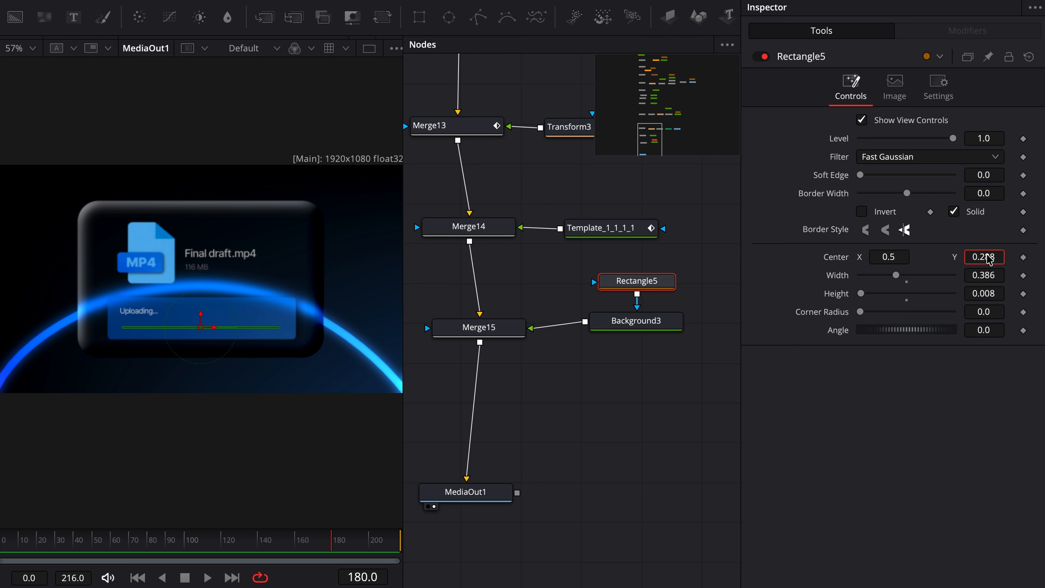
Step: Lighten Background3's colour to mid grey, about 0.455 for red, green and blue
left_click(636, 321)
left_click(901, 206)
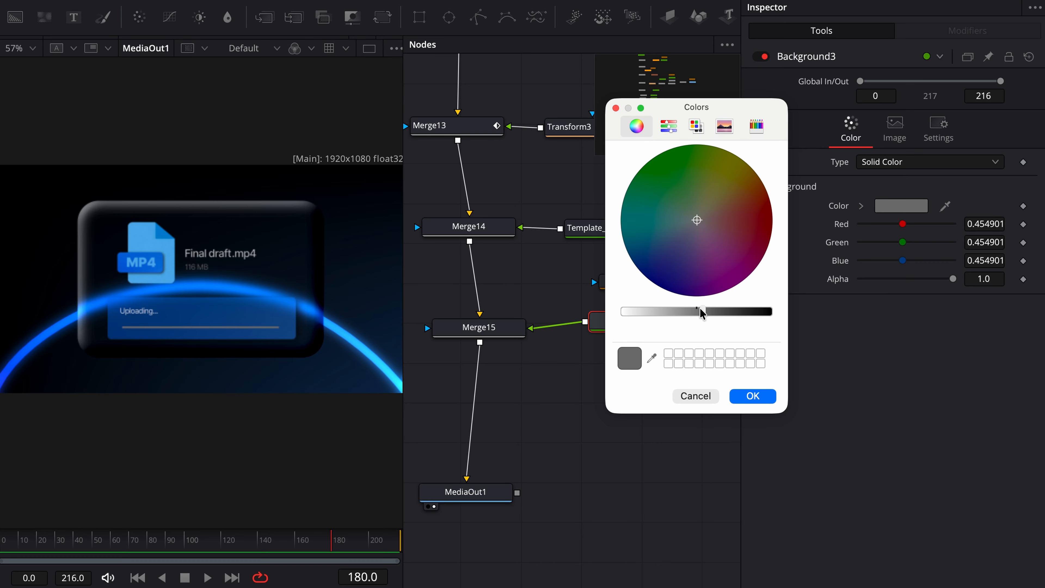
left_click(749, 395)
Step: Duplicate Background3 without its mask and merge the copy in after Merge15, aligning the new merge with the main flow
scroll(579, 396, "down", 3)
key("ctrl+c")
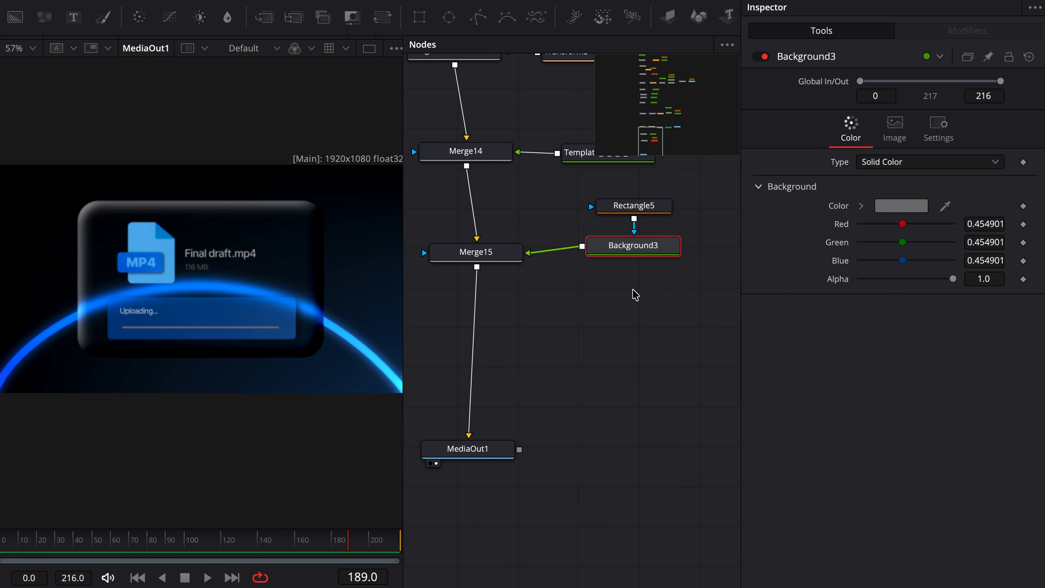
key("ctrl+v")
left_click_drag(663, 342, 477, 267)
scroll(538, 332, "left", 3)
left_click(629, 348)
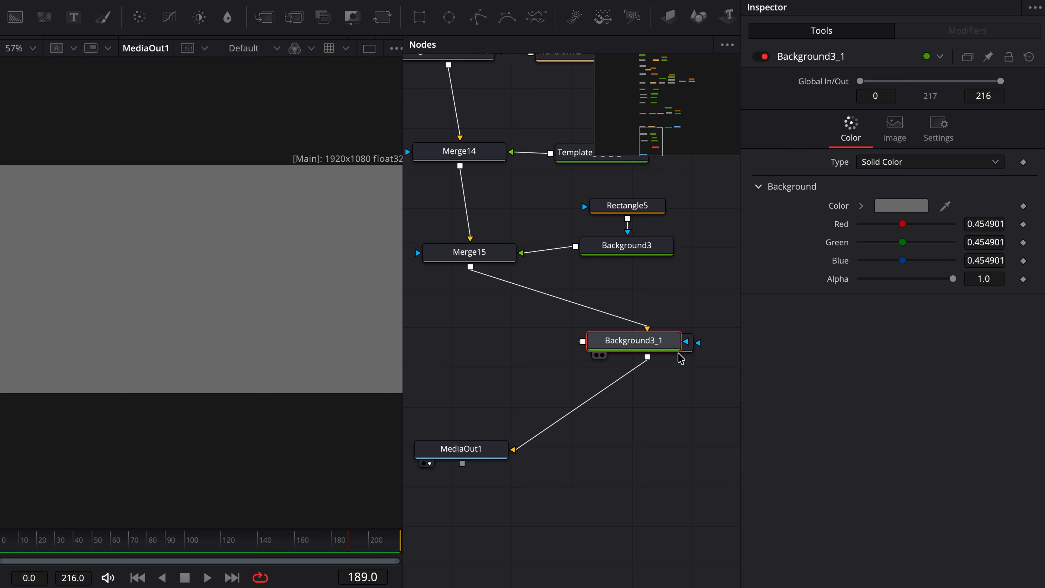
left_click_drag(668, 349, 494, 347)
Step: Change Background3_1's colour to pure white
left_click(629, 343)
left_click(886, 207)
left_click_drag(693, 309, 624, 334)
left_click(748, 393)
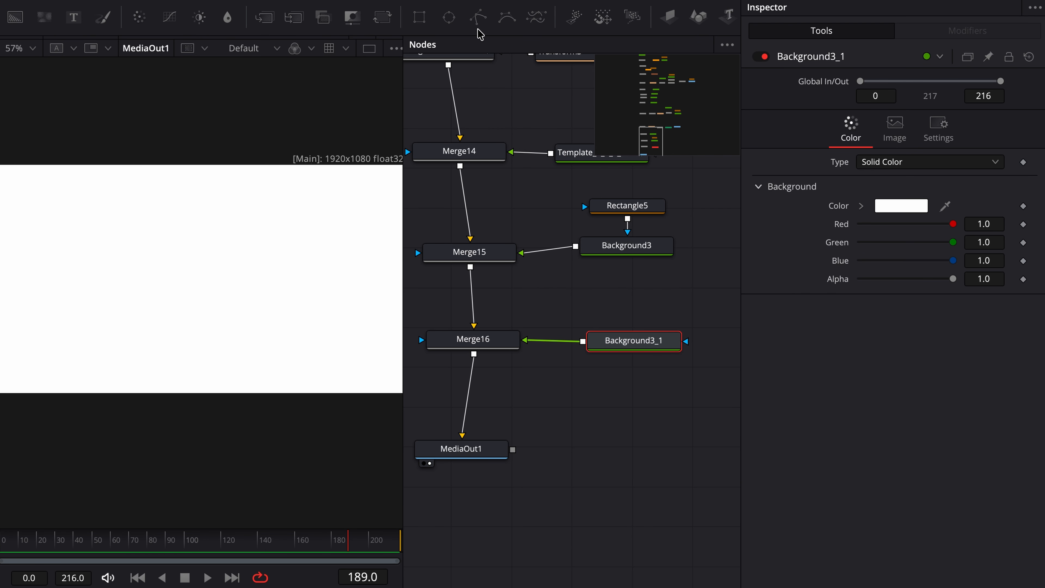
Step: Add a Polygon mask to Background3_1 and draw a straight line along most of the grey progress bar from its start
left_click(477, 17)
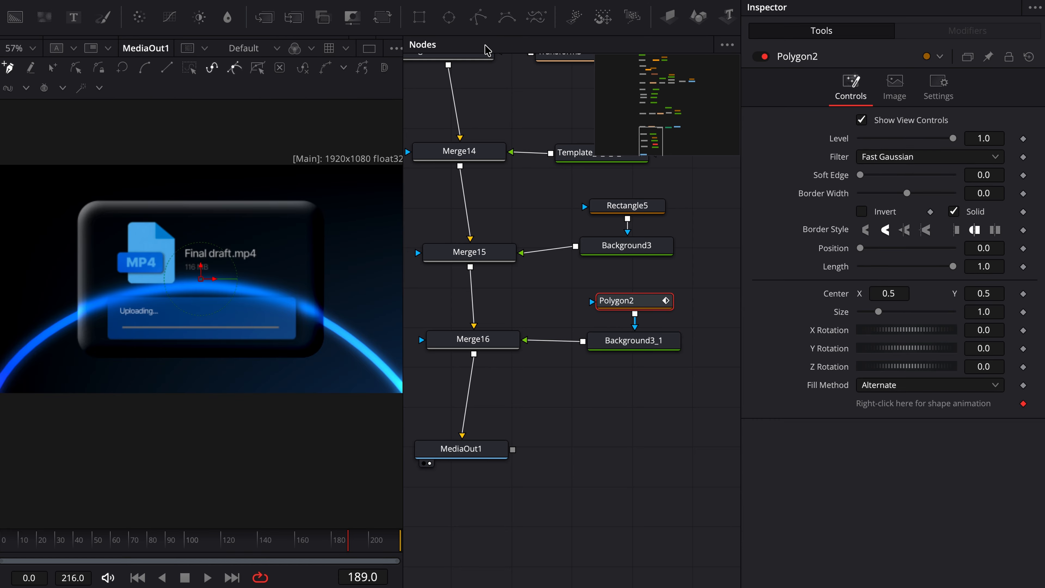
left_click(33, 48)
left_click(33, 123)
scroll(72, 387, "up", 2)
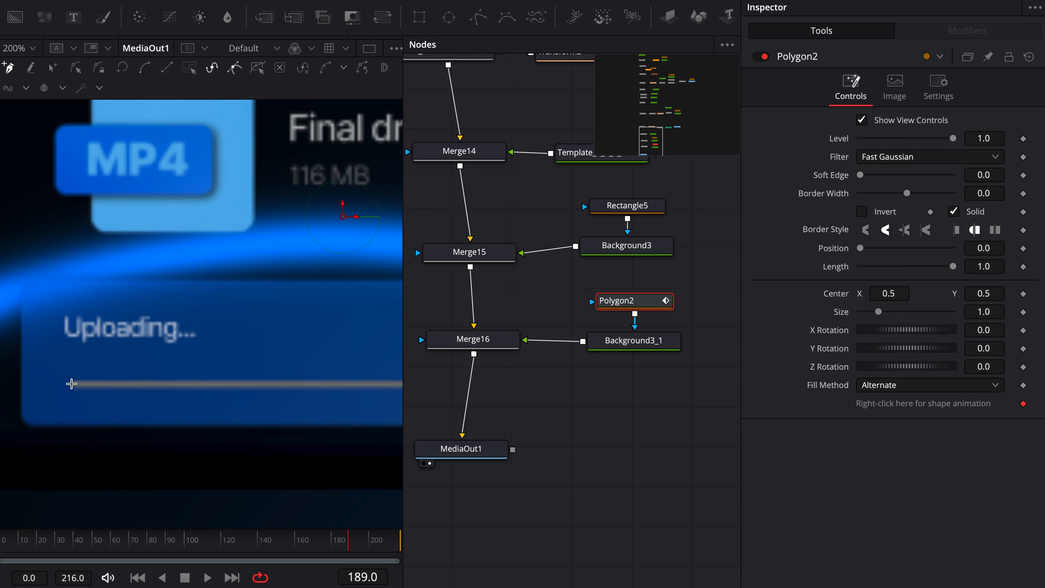
left_click(72, 383)
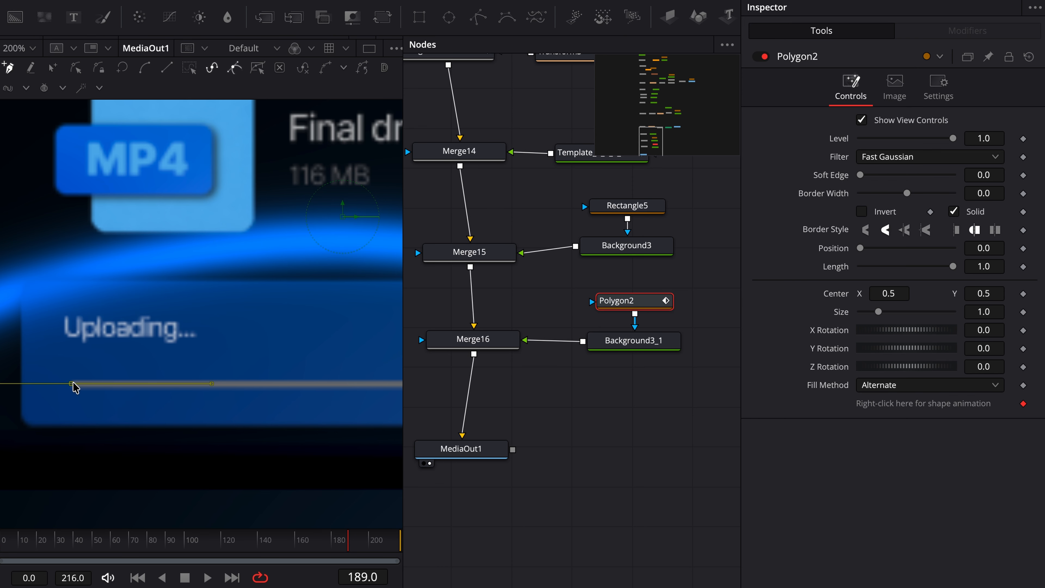
scroll(224, 392, "right", 6)
scroll(225, 391, "right", 1)
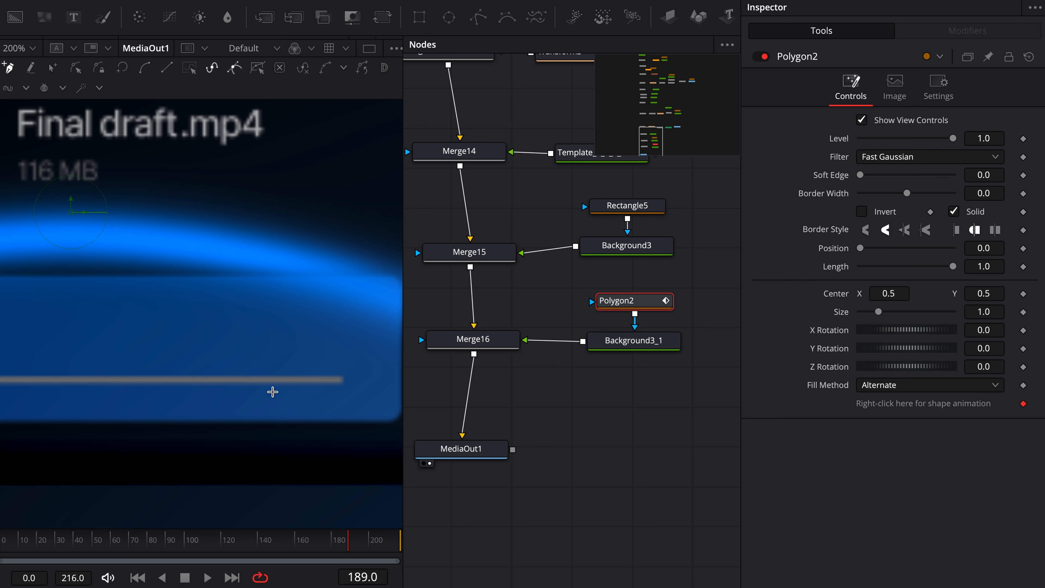
left_click(234, 379)
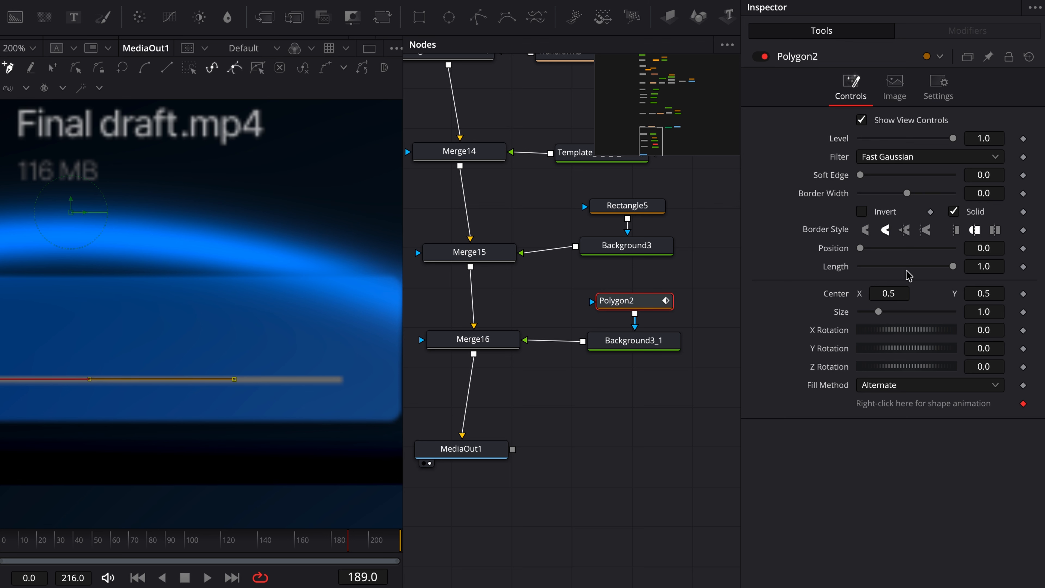
Step: Turn off Solid for the Polygon mask and set its border width to 0.01
left_click(955, 212)
left_click_drag(907, 193, 914, 198)
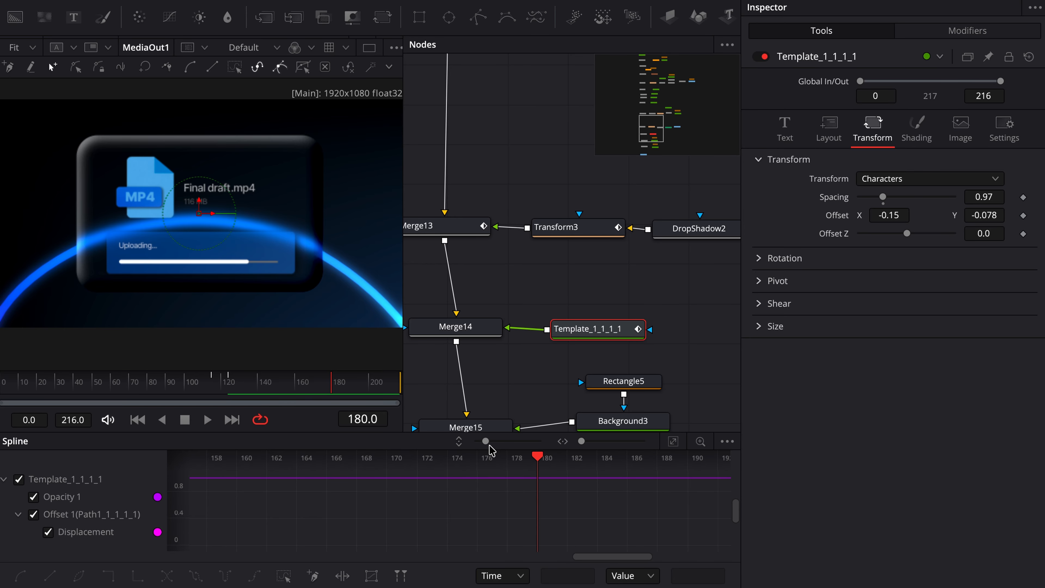
Step: Move the "Uploading..." text's keyframes in the Spline editor so its opacity fade-in starts at frame 180
left_click_drag(486, 441, 477, 442)
left_click(672, 442)
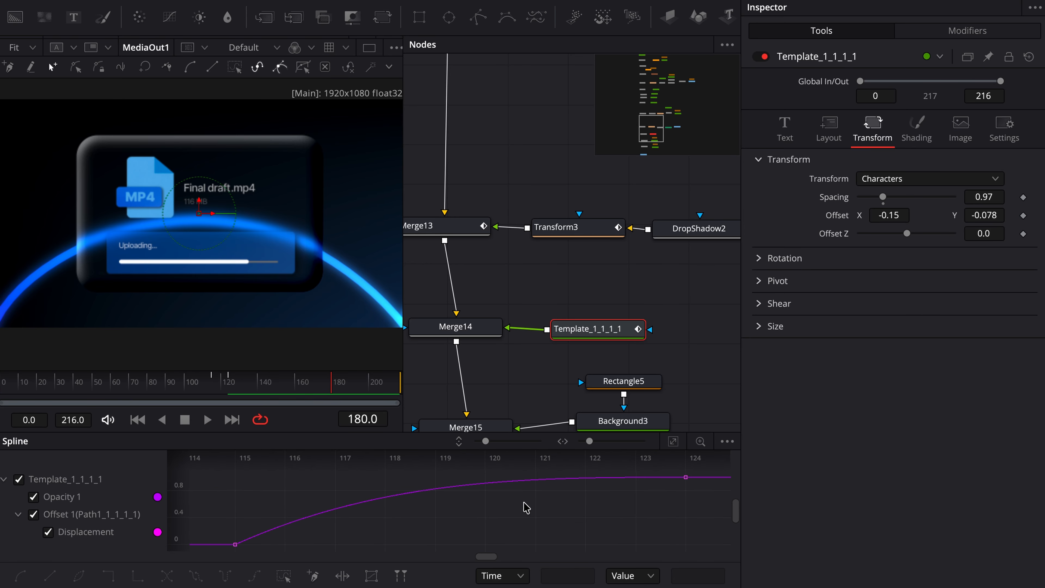
scroll(485, 511, "down", 5)
key("ctrl+a")
left_click_drag(392, 521, 646, 522)
scroll(644, 523, "right", 8)
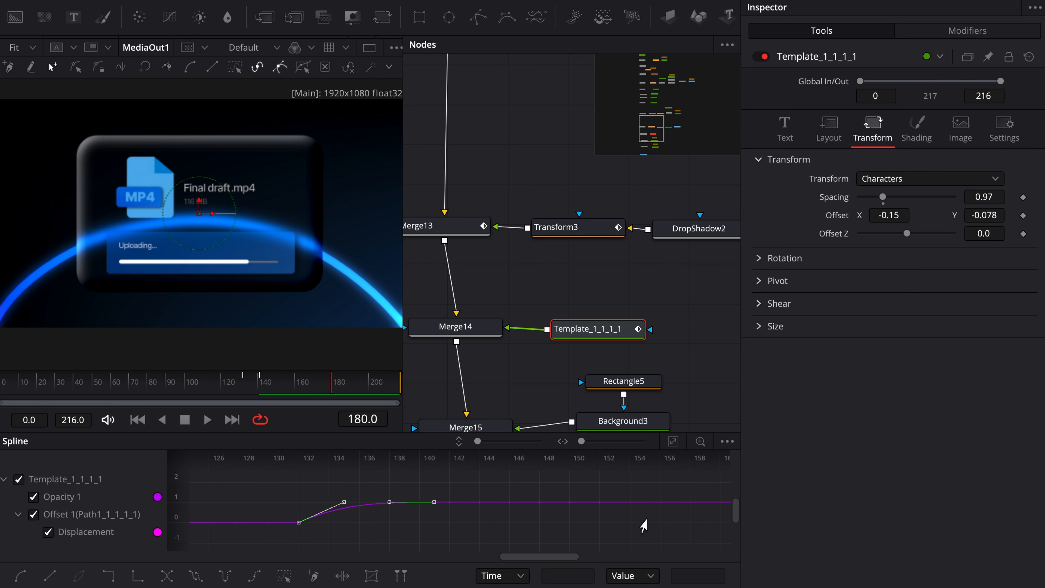
left_click_drag(298, 522, 644, 523)
scroll(644, 523, "right", 5)
left_click_drag(425, 522, 662, 523)
scroll(659, 525, "right", 3)
left_click_drag(538, 522, 674, 523)
scroll(674, 524, "right", 2)
left_click(855, 2)
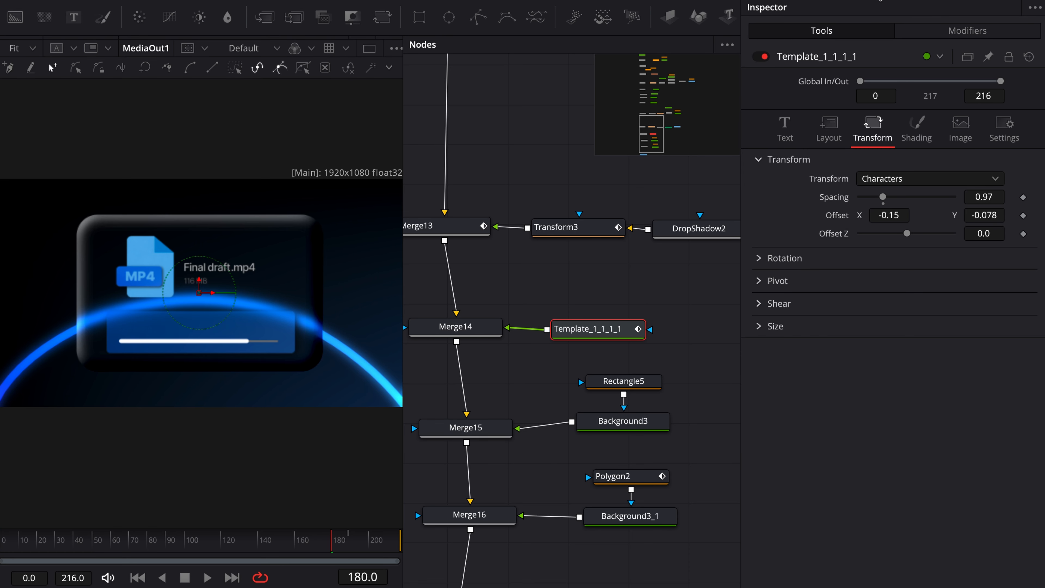
Step: Merge a copy of the Template text node into the flow between Merge16 and MediaOut1
scroll(622, 474, "down", 2)
left_click(622, 390)
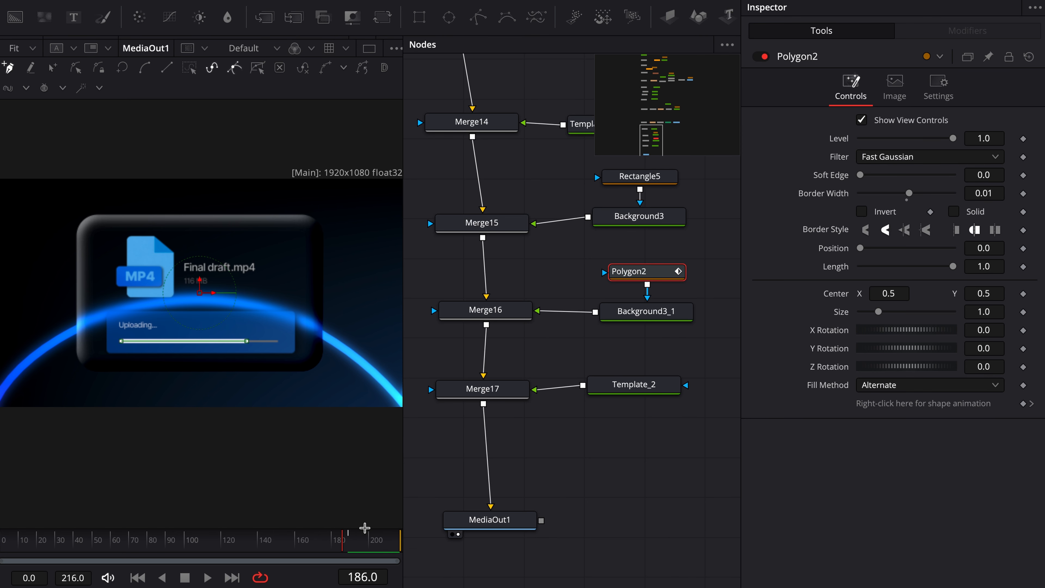
Step: Keyframe Polygon2's length at 1.0 on frame 200 and at 0.0 on frame 180
left_click(351, 545)
left_click(640, 273)
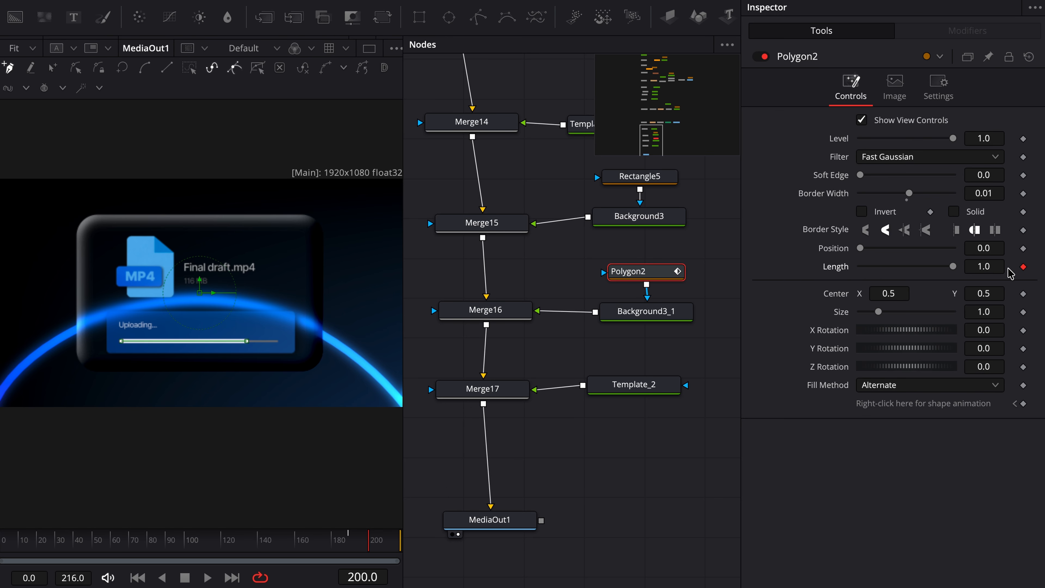
left_click_drag(347, 550, 335, 554)
key("Left")
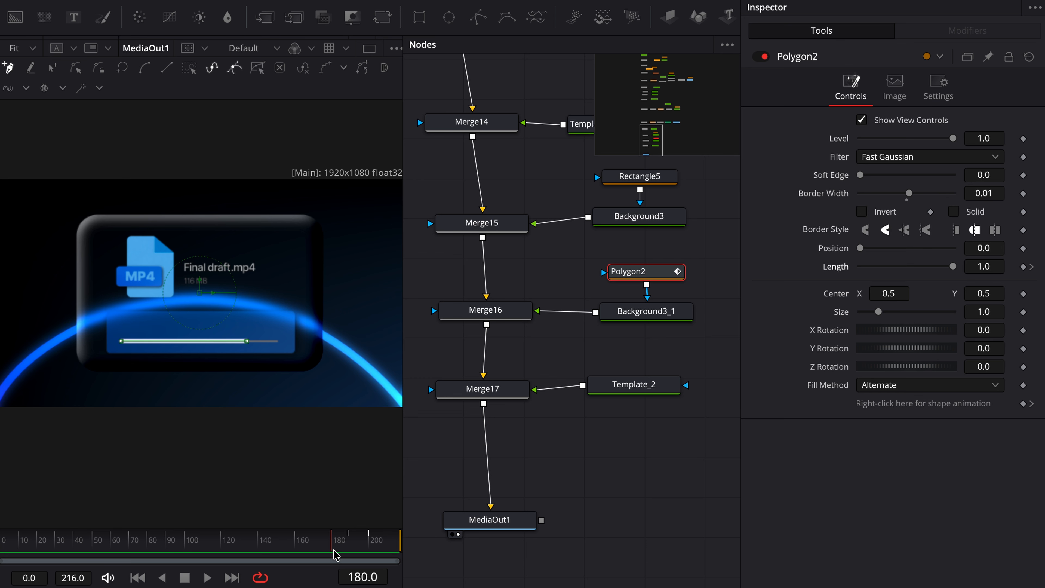
left_click_drag(953, 267, 860, 266)
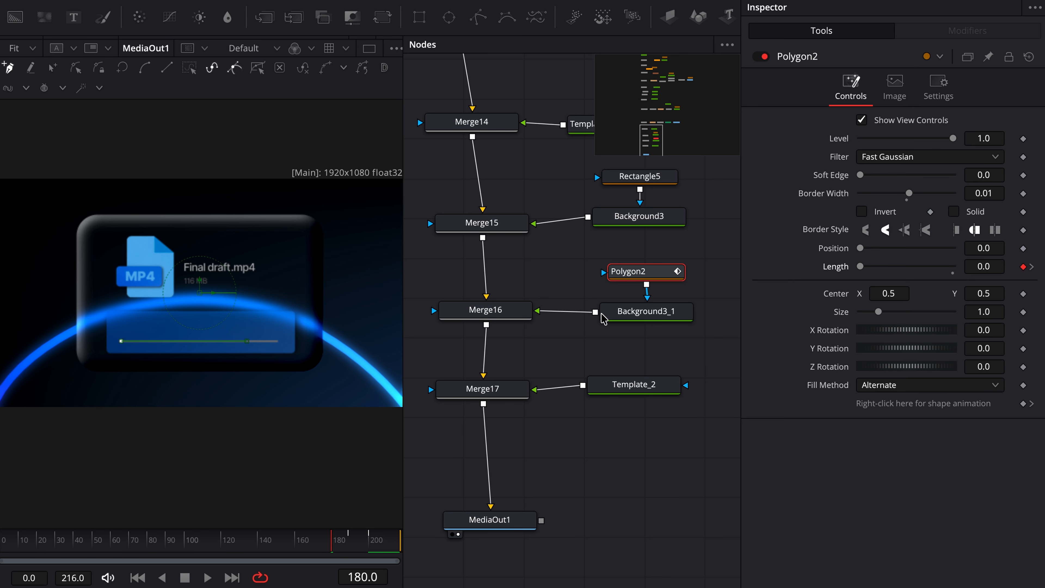
Step: Keyframe Blend on Merge15 and Merge16 to switch from 0.0 on frame 179 to 1.0 on frame 180
left_click(501, 229)
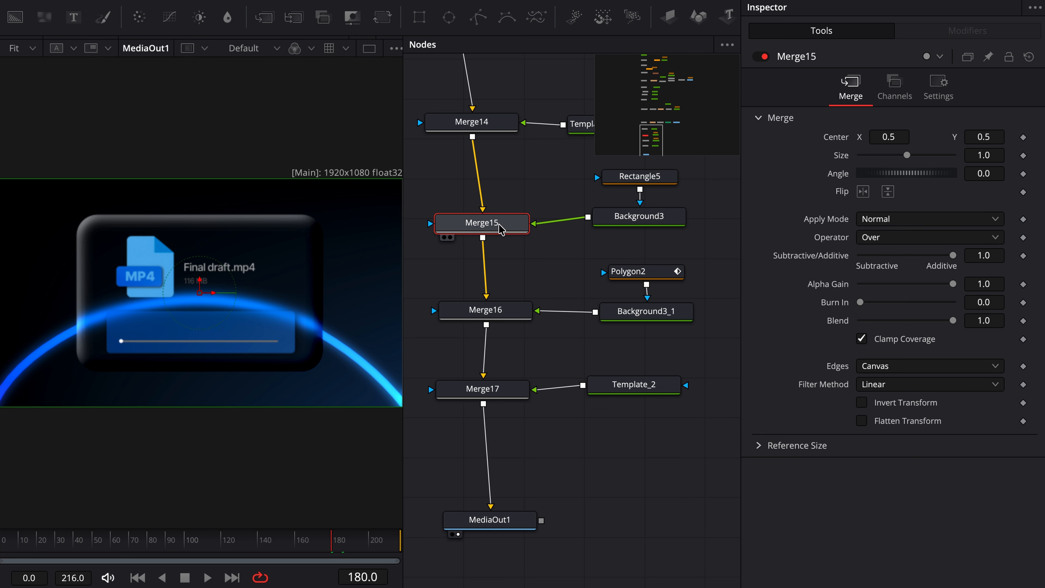
key("Left")
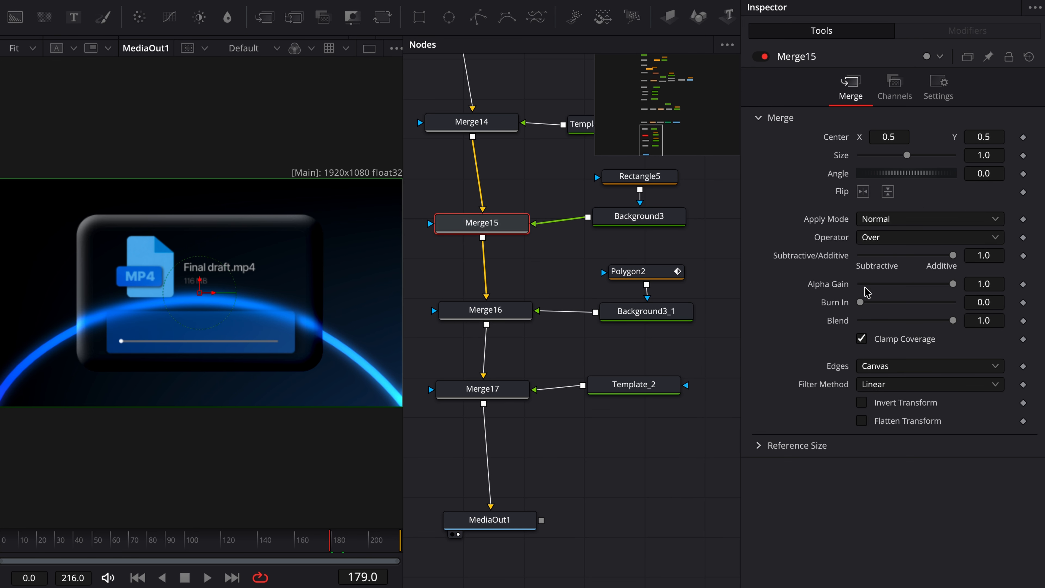
left_click(1023, 321)
key("Right")
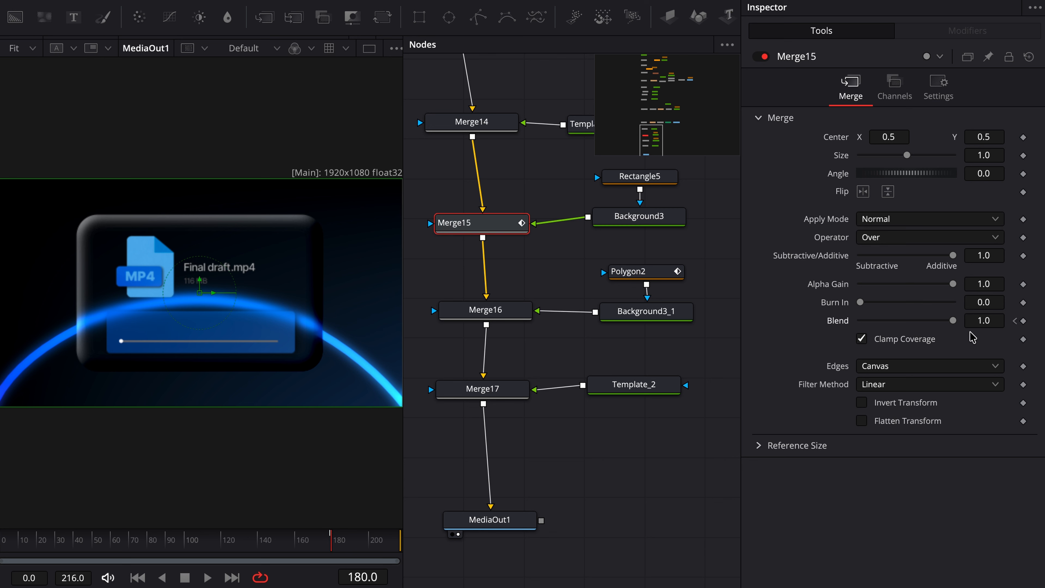
left_click(1023, 320)
key("Left")
left_click_drag(953, 321, 408, 389)
left_click(486, 310)
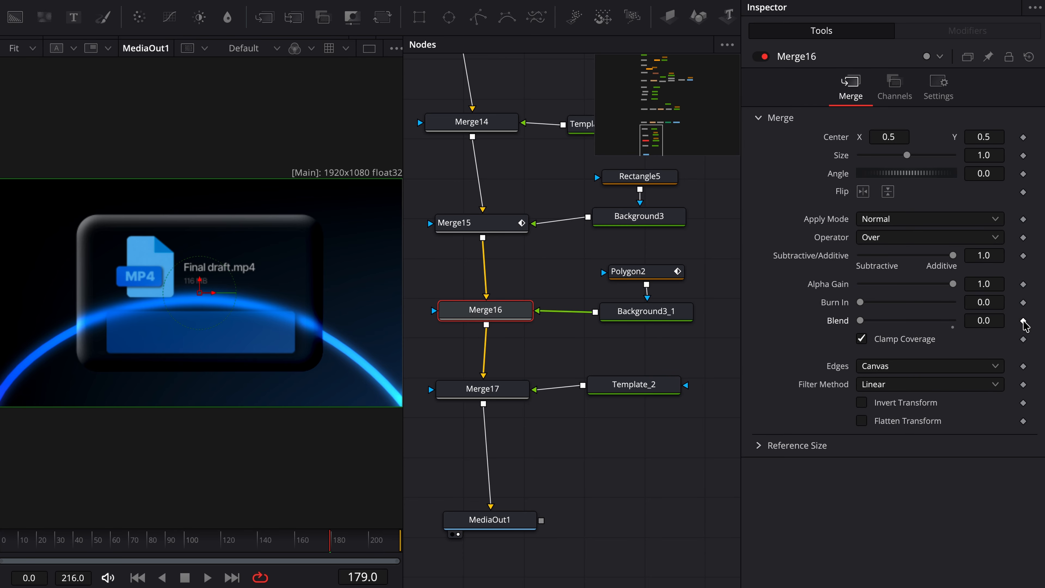
left_click(1023, 321)
Step: Extend Polygon2's end point to the end of the progress track and enable its Motion Blur with quality 4 and shutter angle 258
left_click(633, 280)
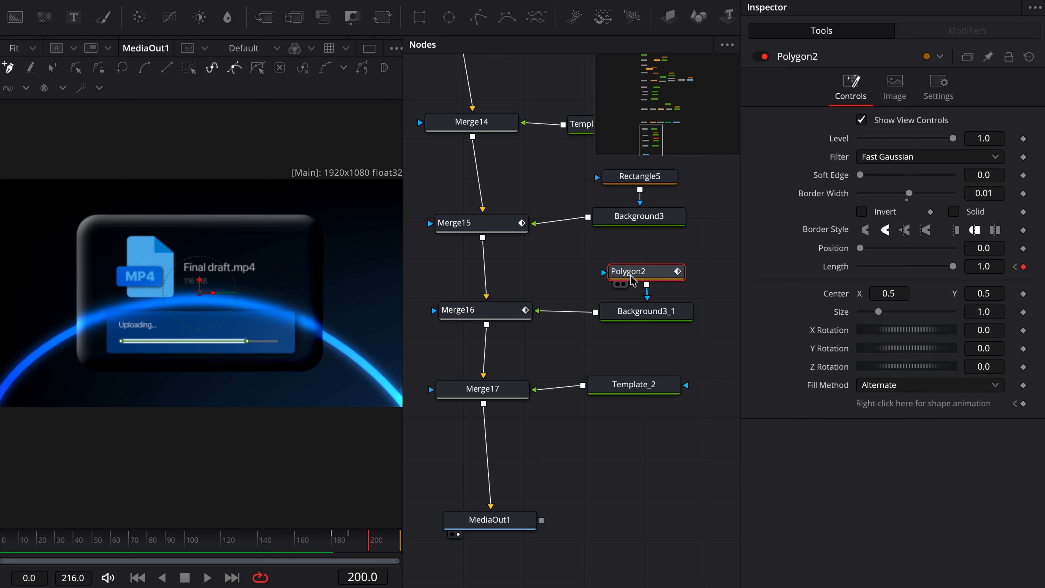
left_click_drag(246, 342, 275, 342)
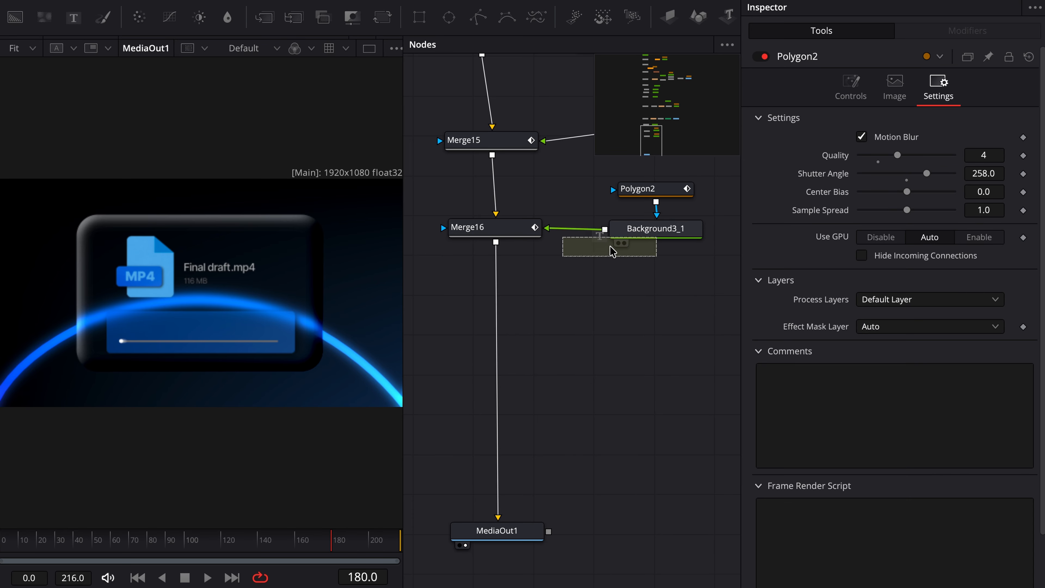
Step: Add a Text node and merge it into the flow between Merge16 and MediaOut1
left_click(635, 327)
scroll(633, 323, "right", 2)
left_click_drag(600, 324, 458, 242)
left_click_drag(680, 335, 450, 339)
scroll(488, 344, "left", 2)
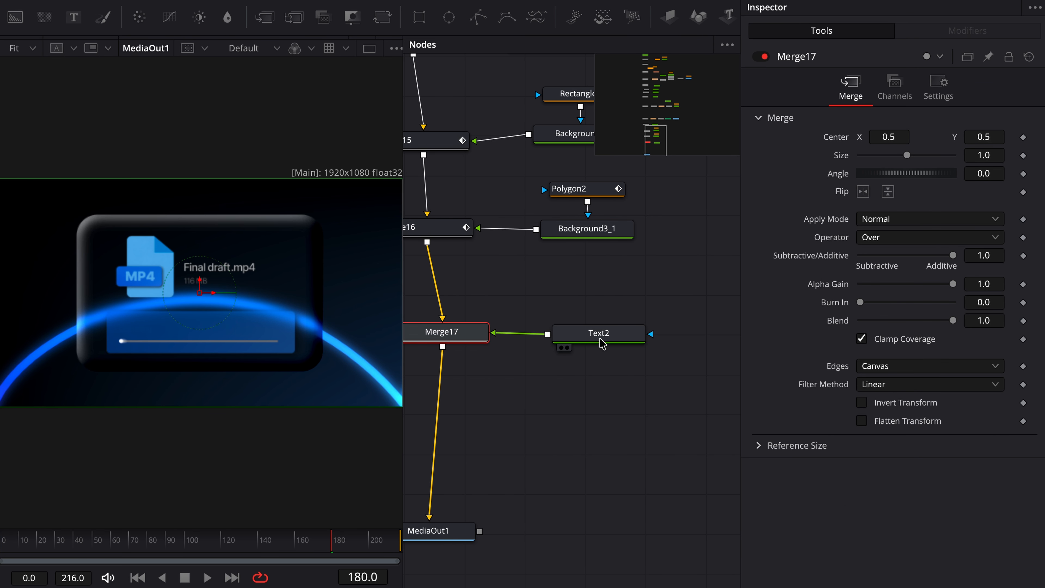
Step: Add an expression to Text2's text and paste the counter script that counts from 0 to 100 with a percent sign
left_click(601, 339)
left_click(780, 222)
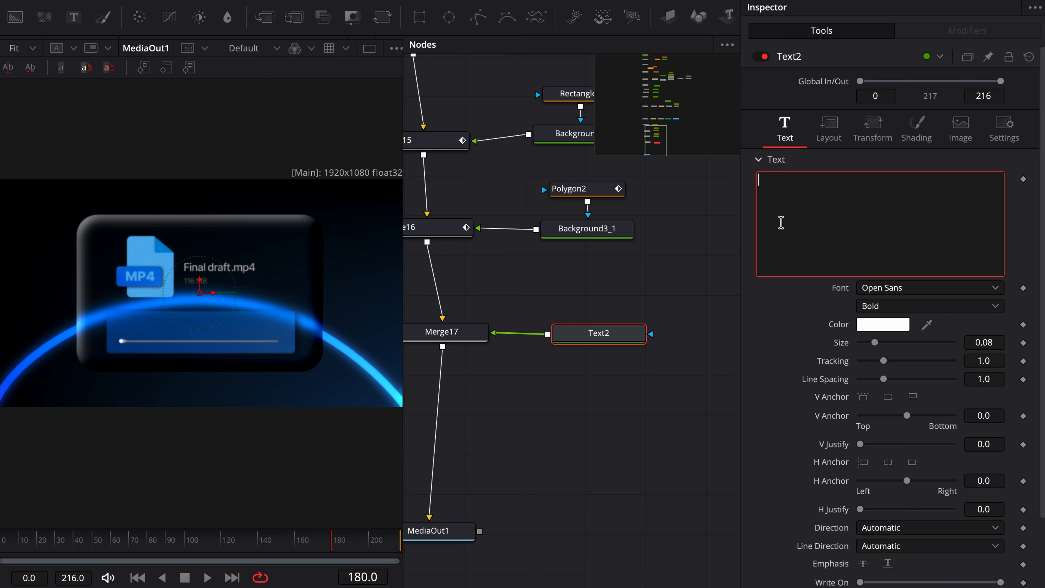
right_click(801, 197)
left_click(844, 512)
left_click(803, 290)
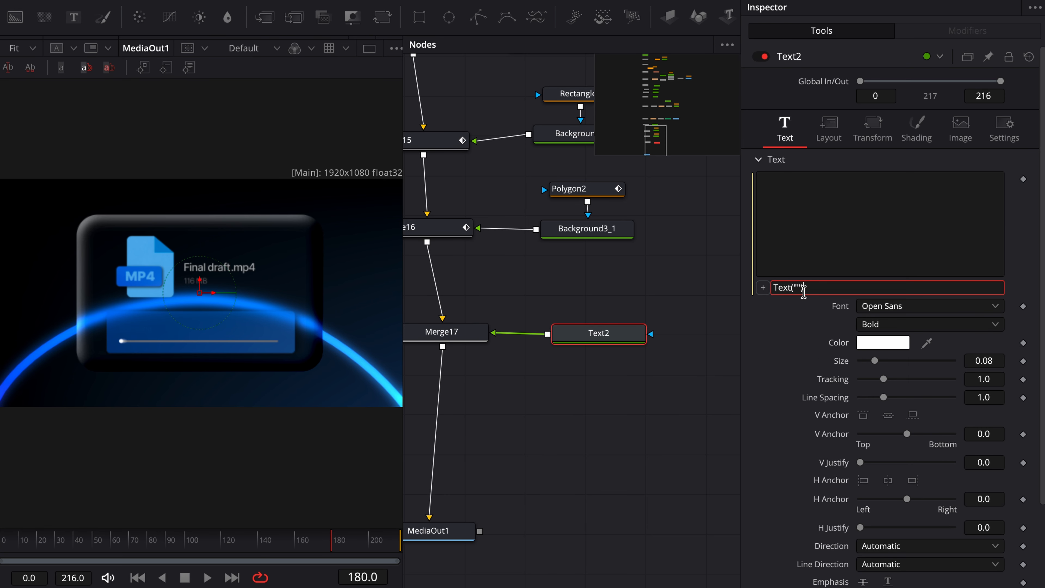
key("ctrl+v")
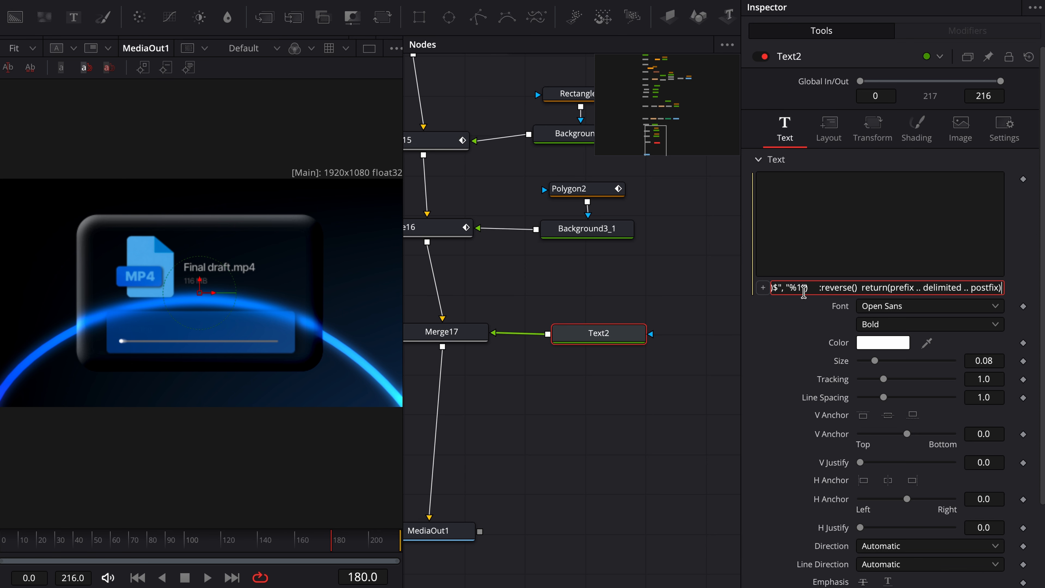
key("Tab")
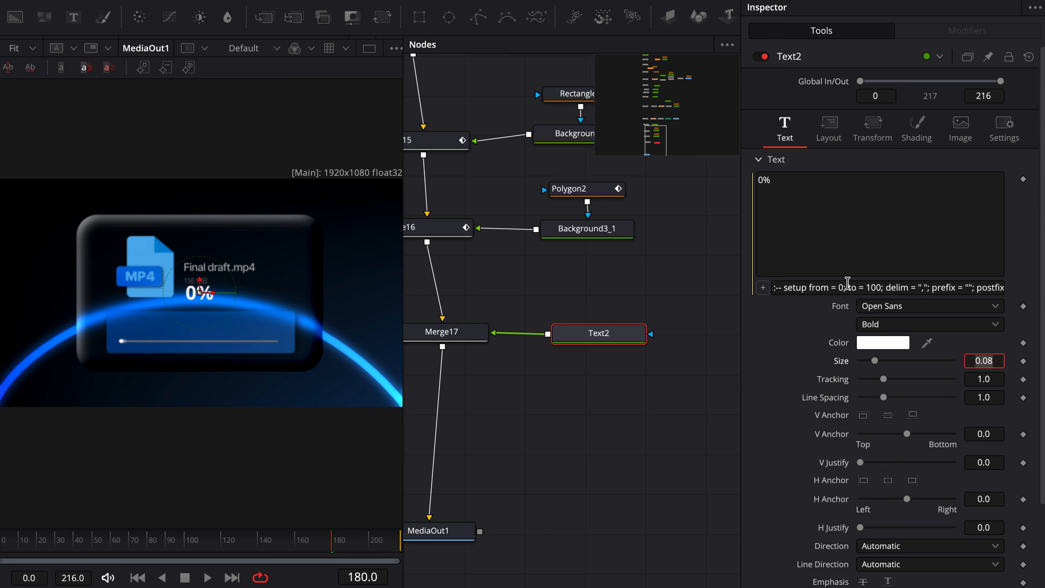
left_click(842, 285)
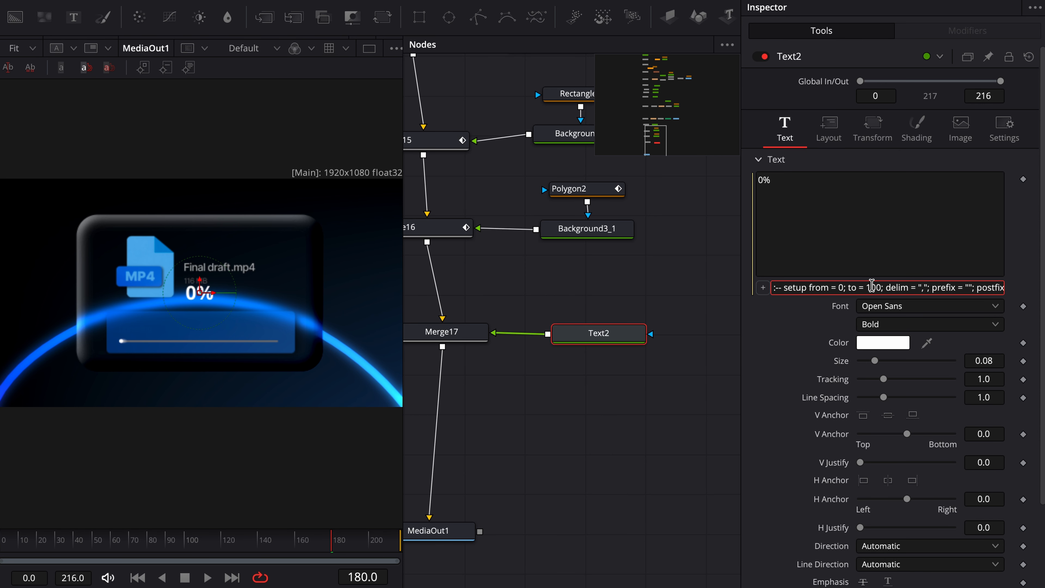
scroll(904, 286, "down", 1)
Step: Style the percentage counter in Inter Semi Bold at size 0.0591 and offset it to X 0.165, Y -0.073
left_click(905, 302)
scroll(889, 353, "up", 10)
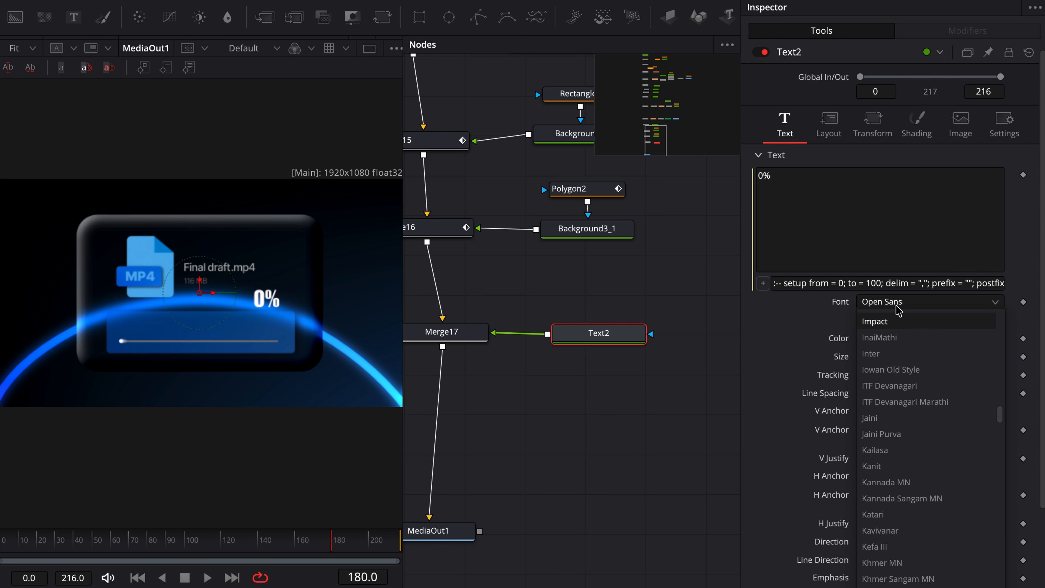
left_click(889, 353)
left_click(885, 323)
left_click(888, 396)
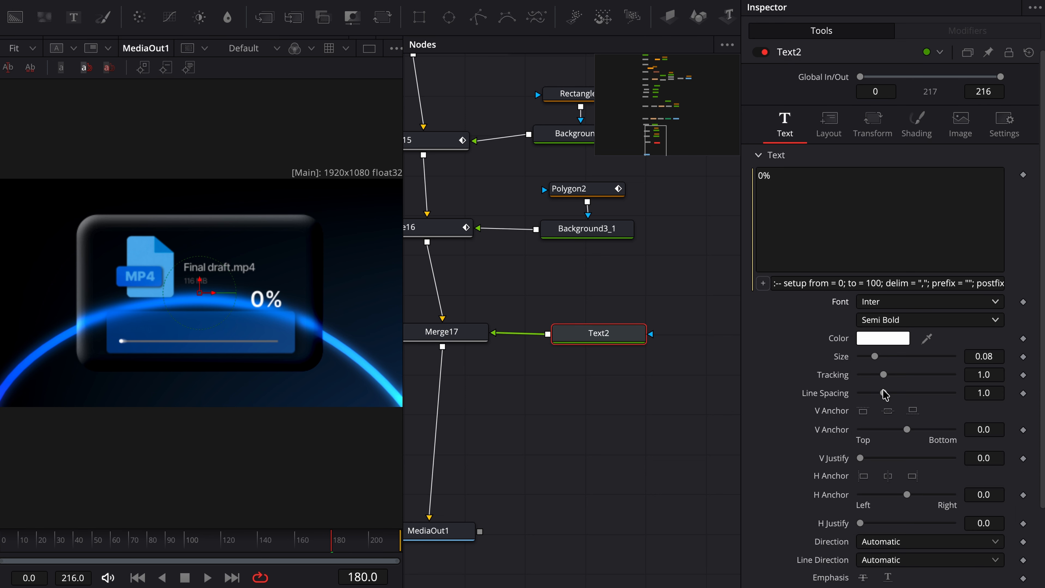
left_click_drag(876, 358, 873, 358)
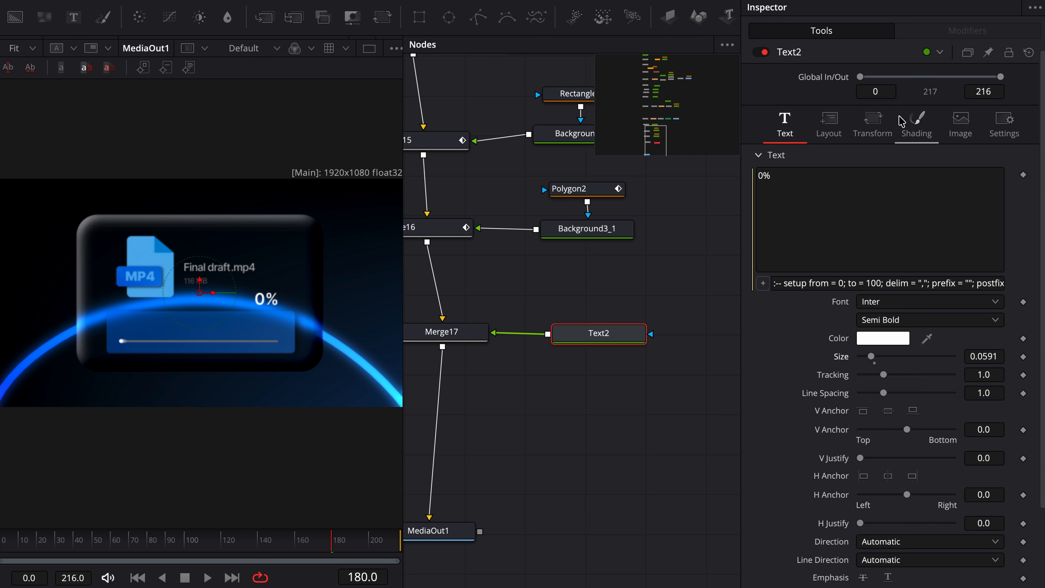
left_click(872, 123)
left_click_drag(966, 211, 942, 210)
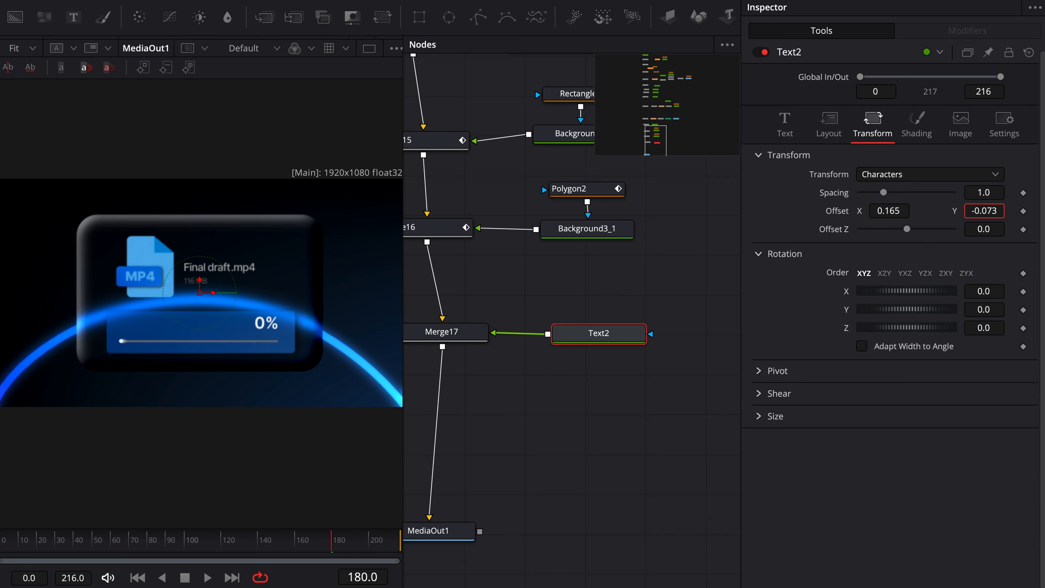
Step: Keyframe Merge17's Blend at 1.0 on frame 181 and at 0.0 on frame 180
key("Right")
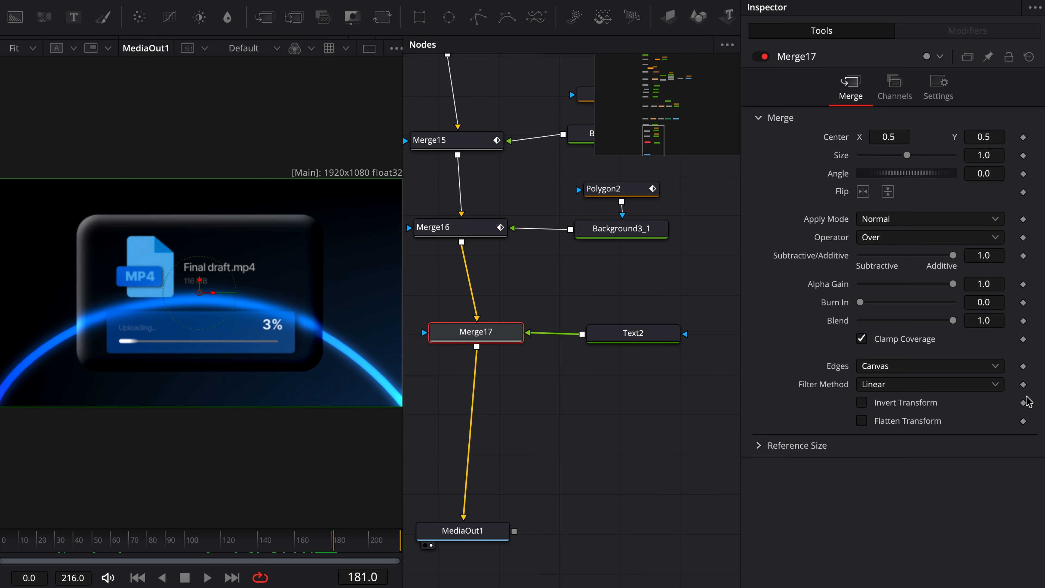
left_click(1023, 320)
key("Left")
left_click_drag(953, 320, 376, 425)
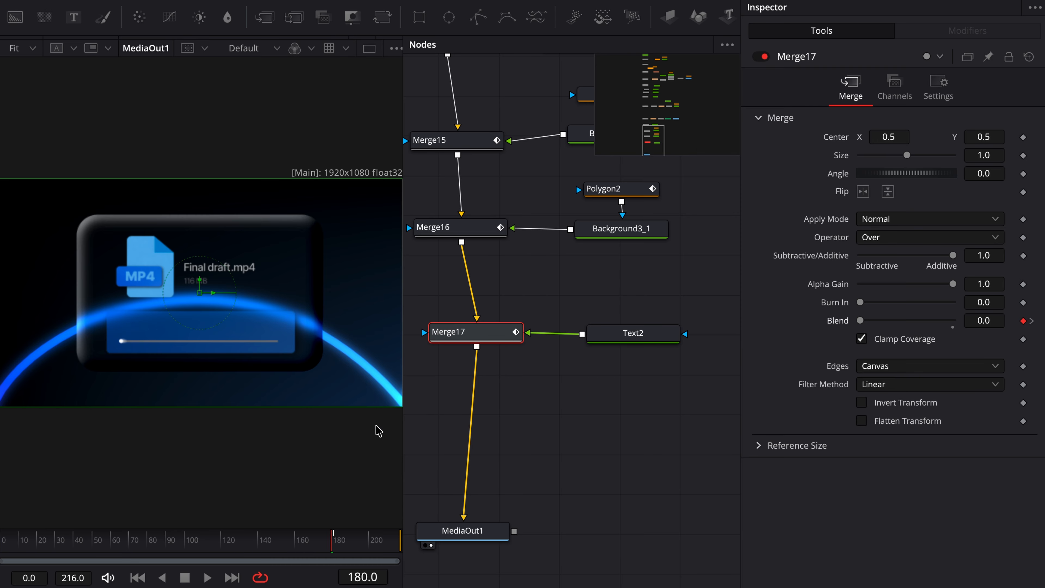
Step: Play back the end of the composition to check the progress bar and percentage counter animation
left_click(314, 543)
key("space")
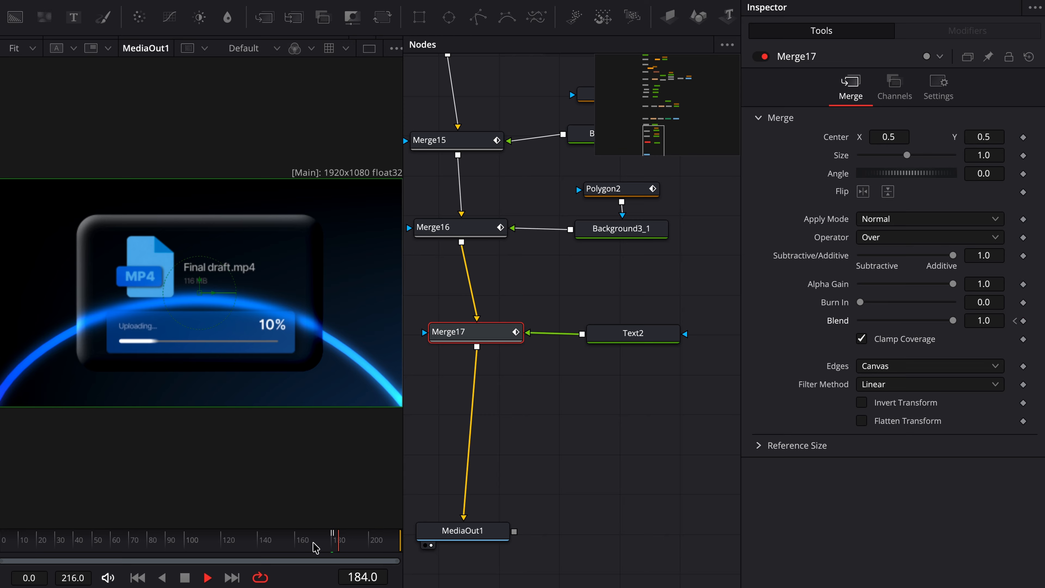
key("space")
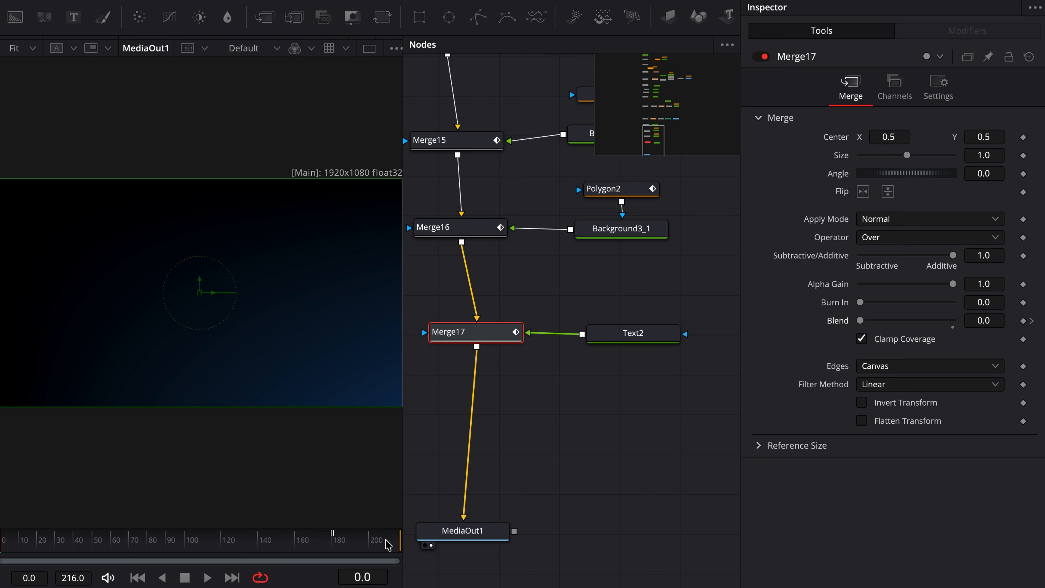
left_click(375, 540)
key("space")
key("space")
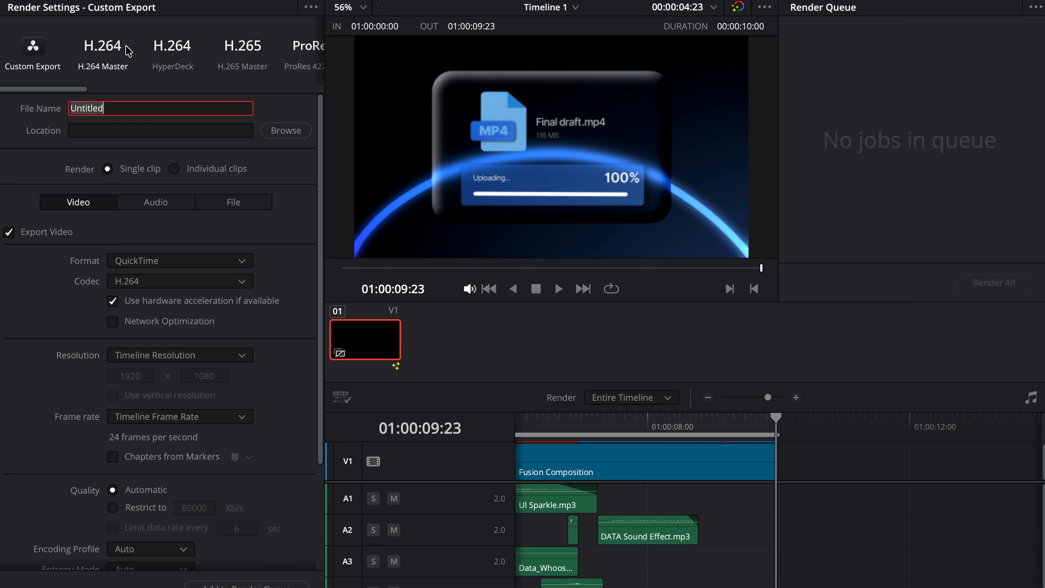
Step: Replace the render's file name in the Deliver page's export settings with a name beginning with "@n"
type("@n")
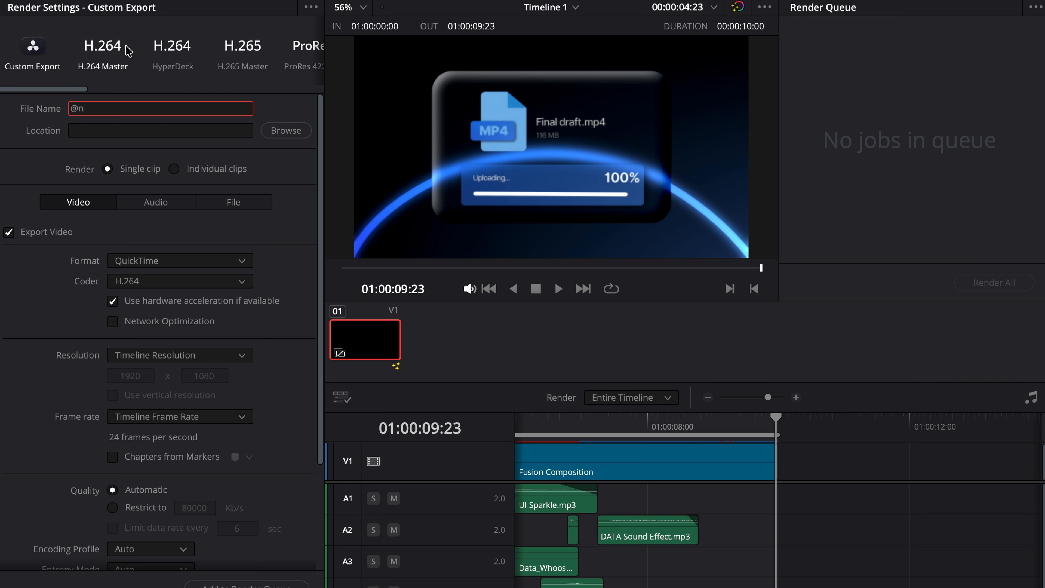